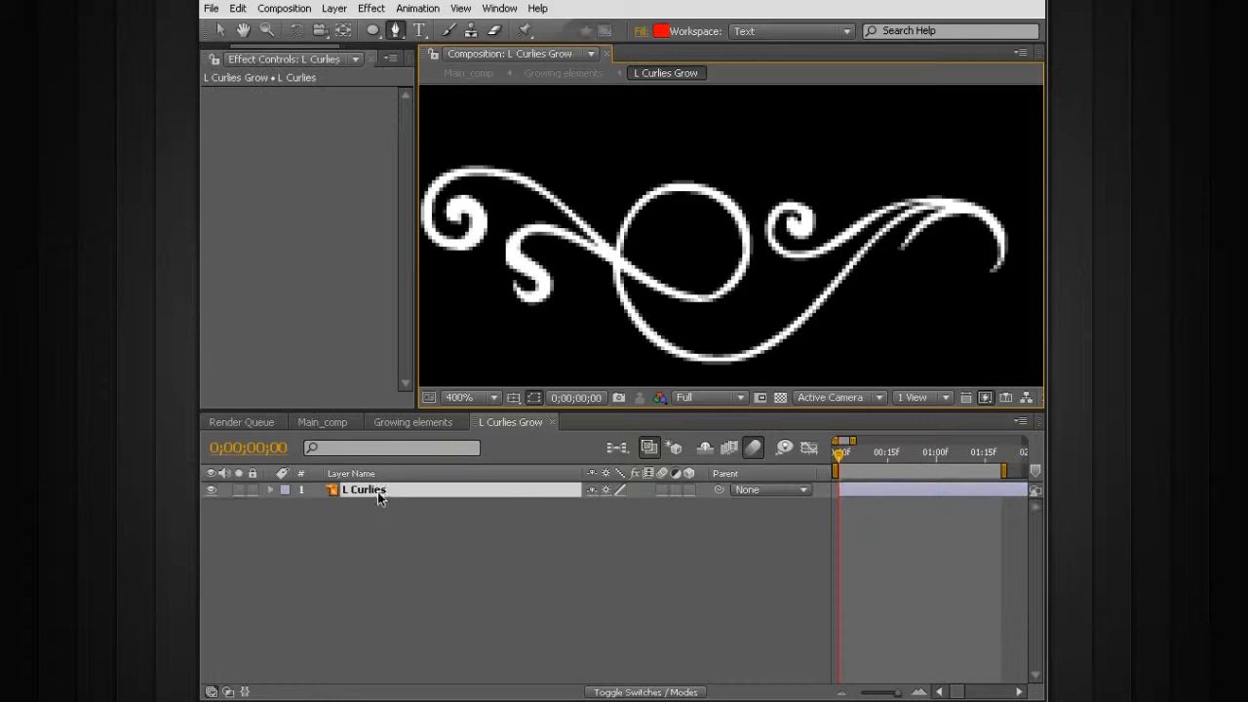
# Trace a mask path on the L Curlies layer from the main stem's right tip along the lower sweep to the loop crossing
pyautogui.moveTo(991, 270); pyautogui.dragTo(975, 305)
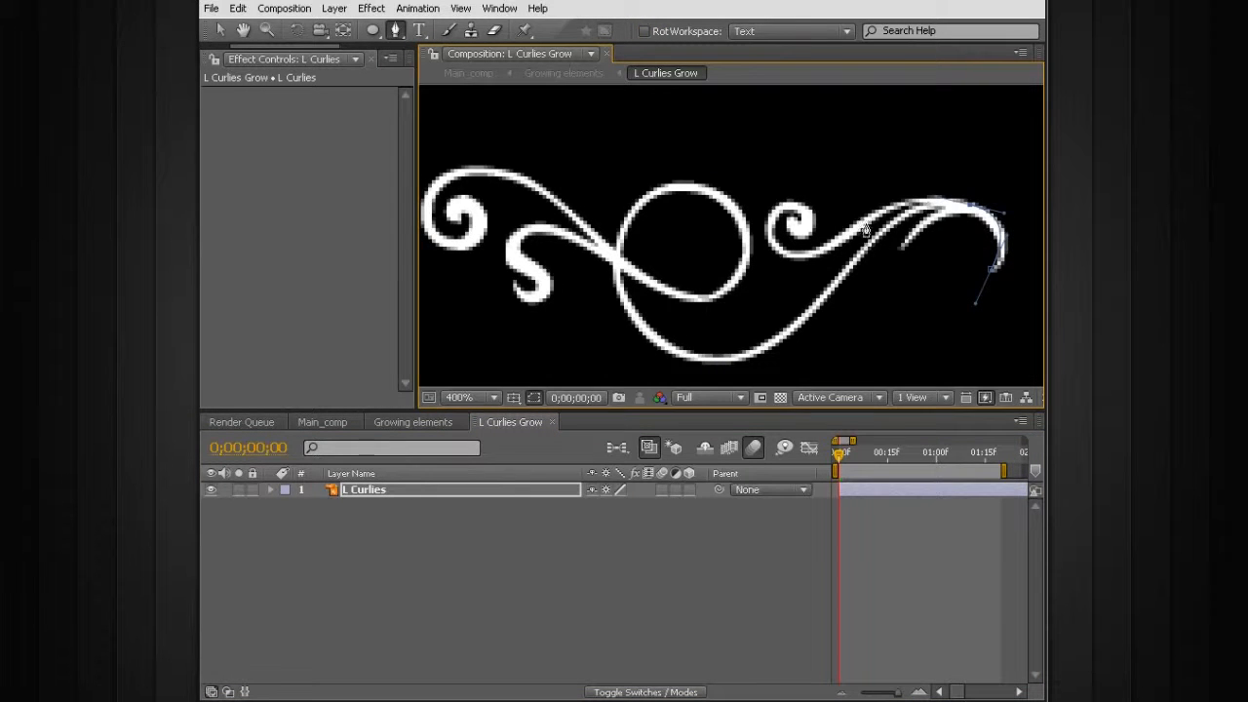
pyautogui.moveTo(862, 250); pyautogui.dragTo(840, 277)
pyautogui.moveTo(726, 362); pyautogui.dragTo(690, 358)
pyautogui.moveTo(617, 274); pyautogui.dragTo(628, 206)
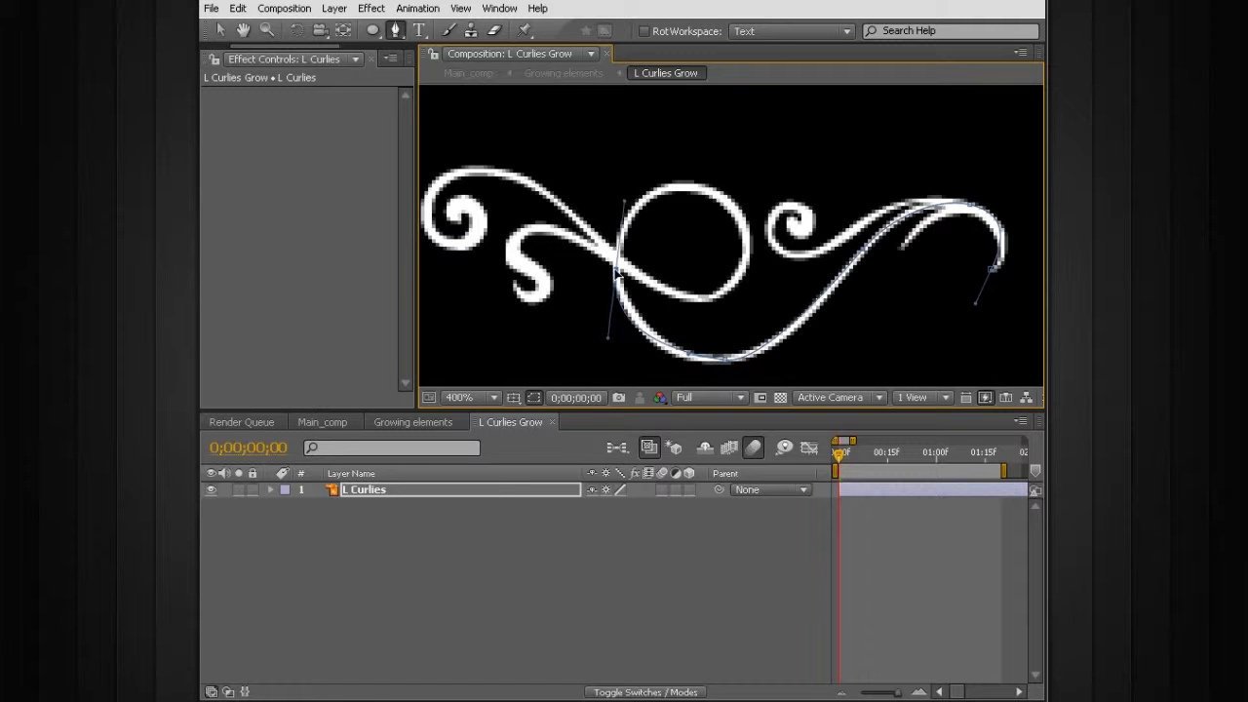
pyautogui.moveTo(617, 269); pyautogui.dragTo(617, 259)
# Continue the mask path around the circular loop and along the upper stem to the centre of the far-left spiral
pyautogui.moveTo(684, 184); pyautogui.dragTo(722, 198)
pyautogui.moveTo(720, 301); pyautogui.dragTo(648, 353)
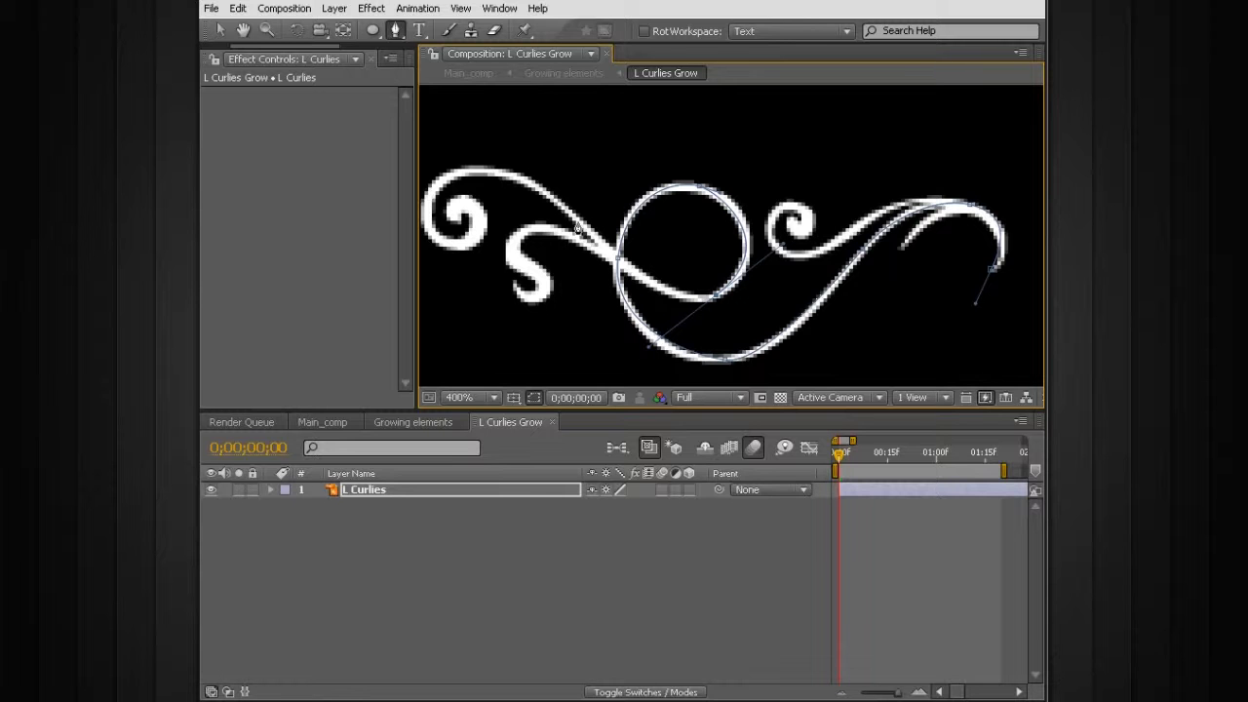
pyautogui.moveTo(651, 353); pyautogui.dragTo(681, 318)
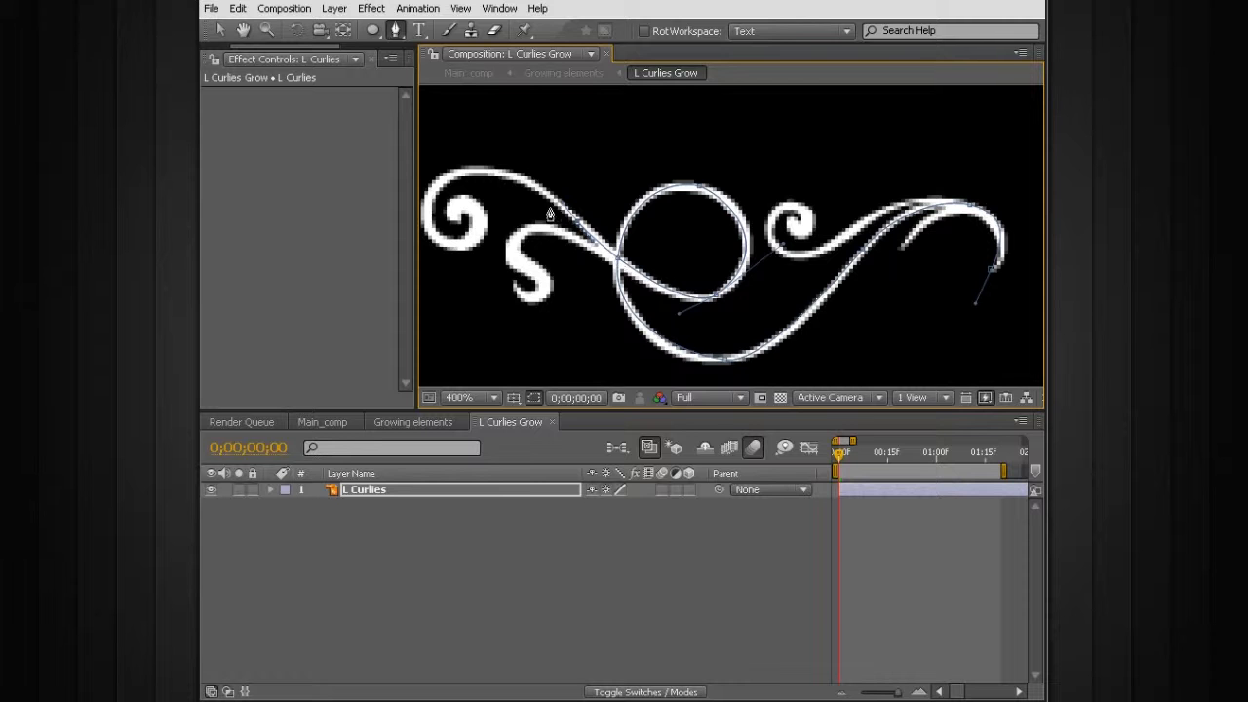
pyautogui.moveTo(521, 184); pyautogui.dragTo(596, 244)
pyautogui.moveTo(488, 171); pyautogui.dragTo(469, 170)
pyautogui.moveTo(427, 217); pyautogui.dragTo(453, 209)
pyautogui.click(457, 225)
# Apply the stroke_reveal user preset to the L Curlies layer and reveal its keyframes in the timeline
pyautogui.moveTo(338, 46); pyautogui.dragTo(384, 49)
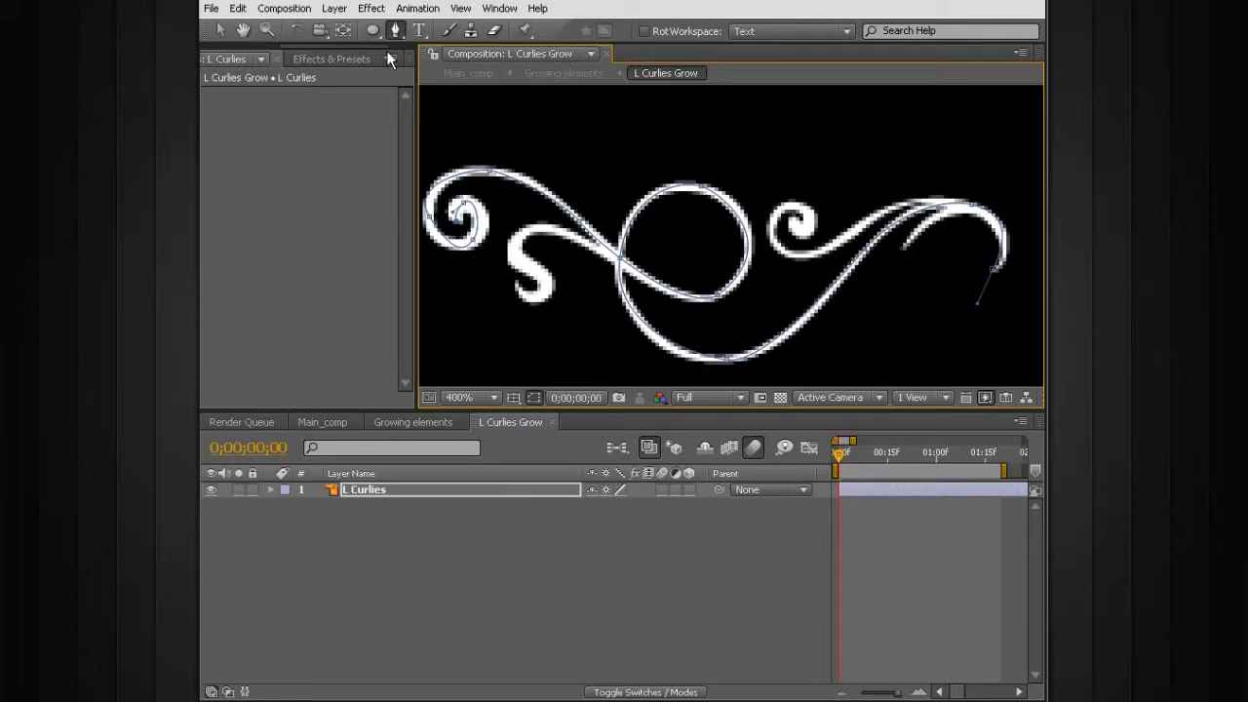
pyautogui.click(337, 59)
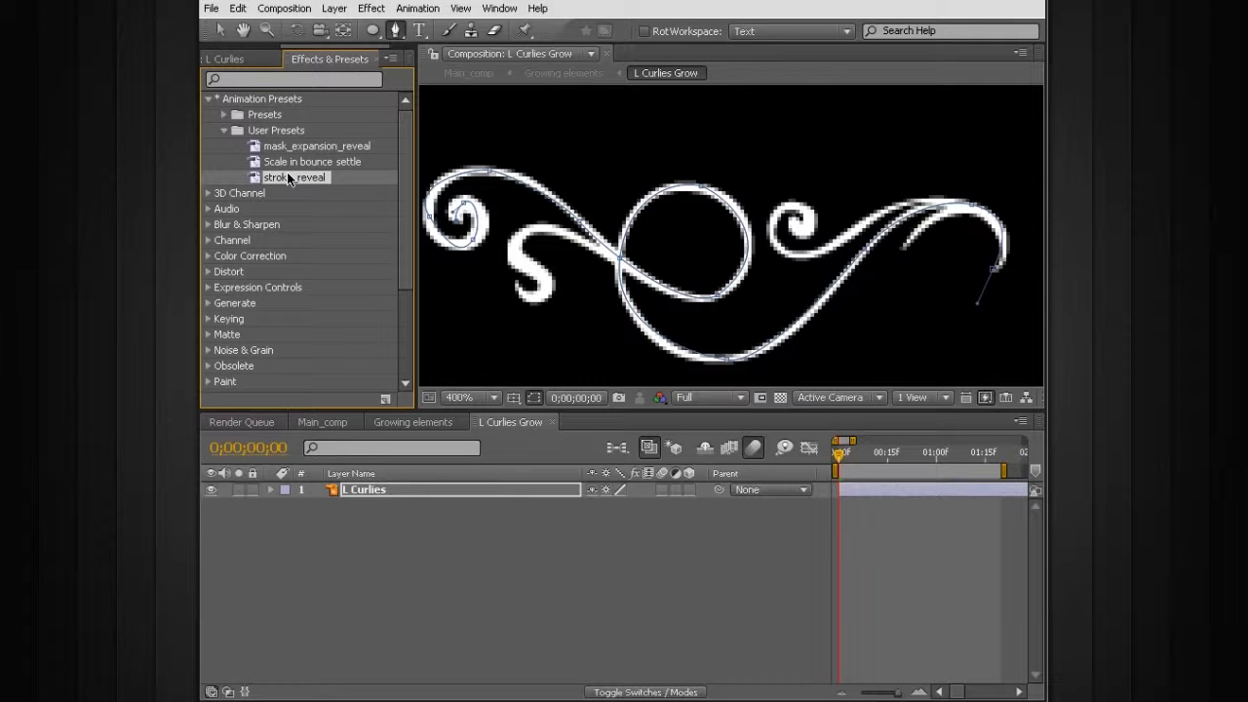
pyautogui.moveTo(310, 310)
pyautogui.mouseDown()
pyautogui.moveTo(368, 507)
pyautogui.moveTo(366, 493)
pyautogui.mouseUp()
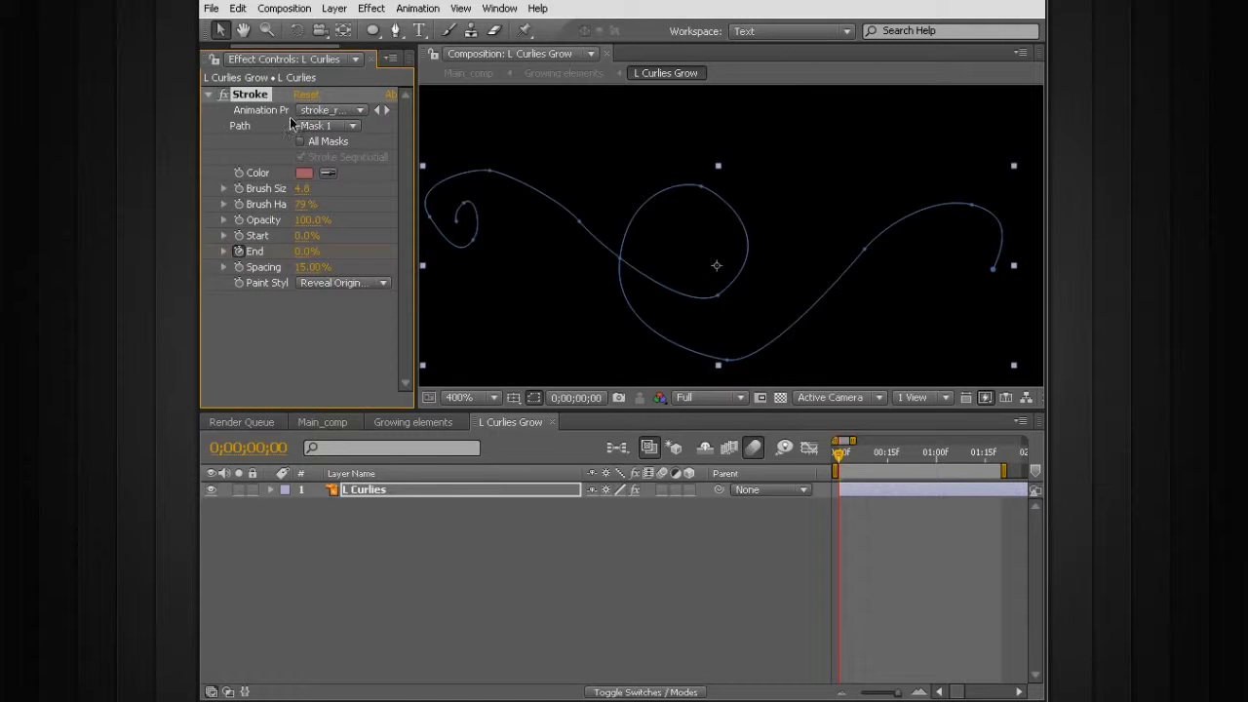
pyautogui.press('u')
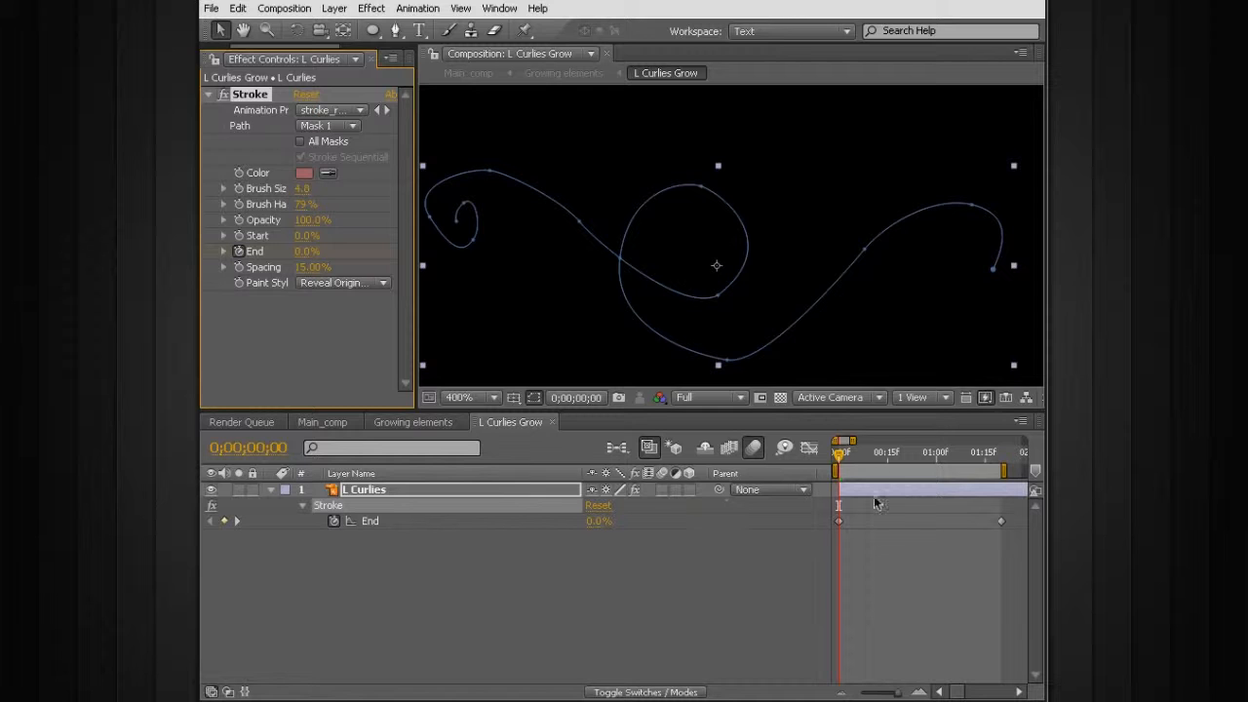
# Step through the stroke reveal up to its last keyframe at 0;00;01;20, examining how the curl grows at the crossing and side branches
pyautogui.moveTo(839, 452); pyautogui.dragTo(902, 451)
pyautogui.click(914, 555)
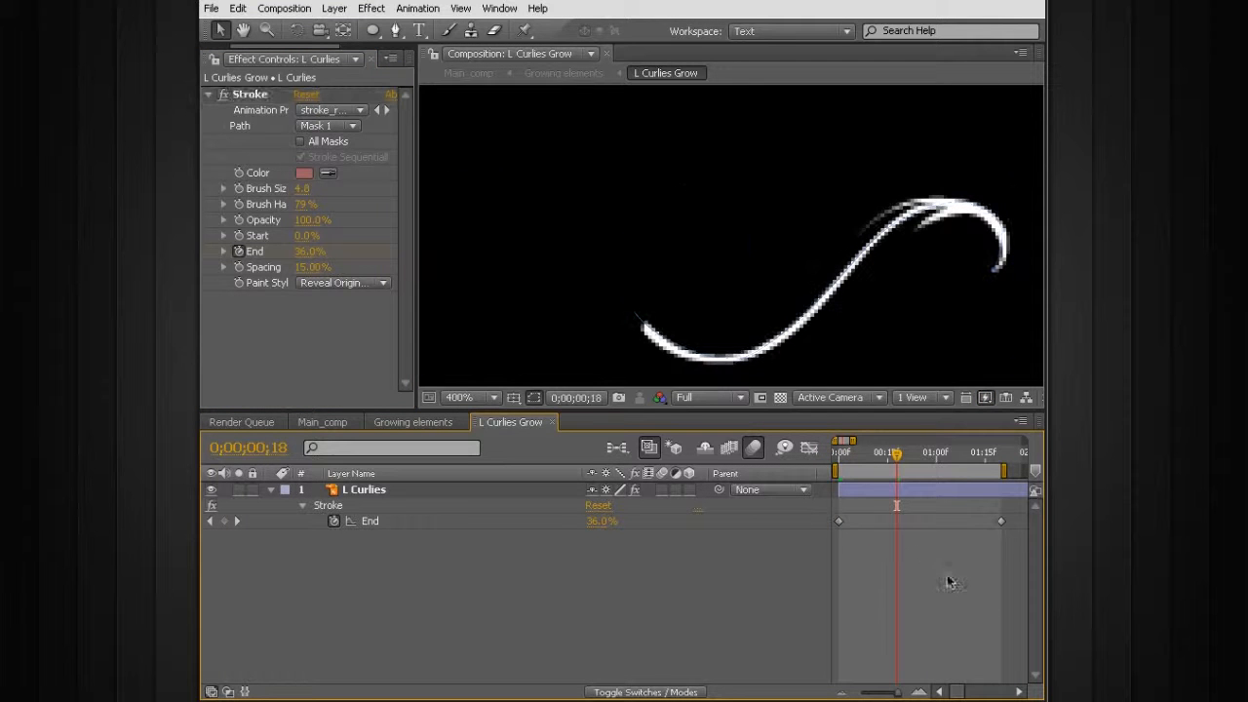
pyautogui.press('pagedown')
pyautogui.press('pagedown')
pyautogui.press('pagedown')
pyautogui.press('pagedown')
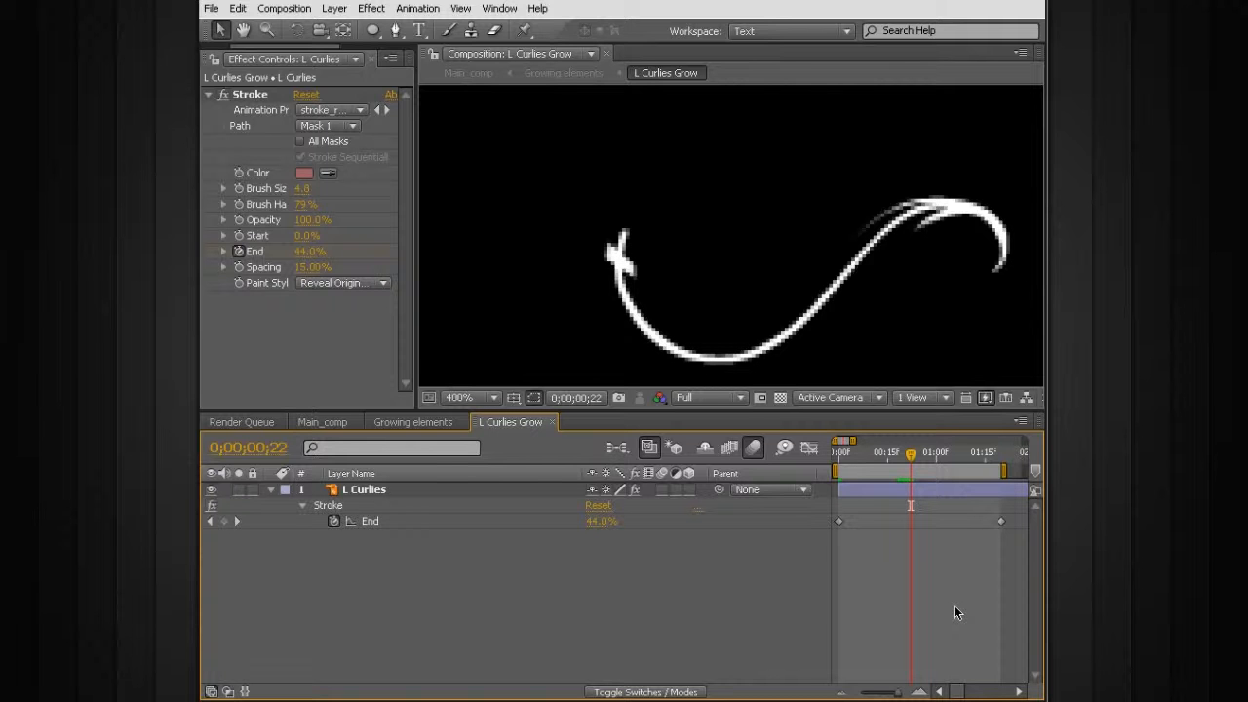
pyautogui.press('pagedown')
pyautogui.press('pagedown')
pyautogui.press('pagedown')
pyautogui.press('pagedown')
pyautogui.press('pagedown')
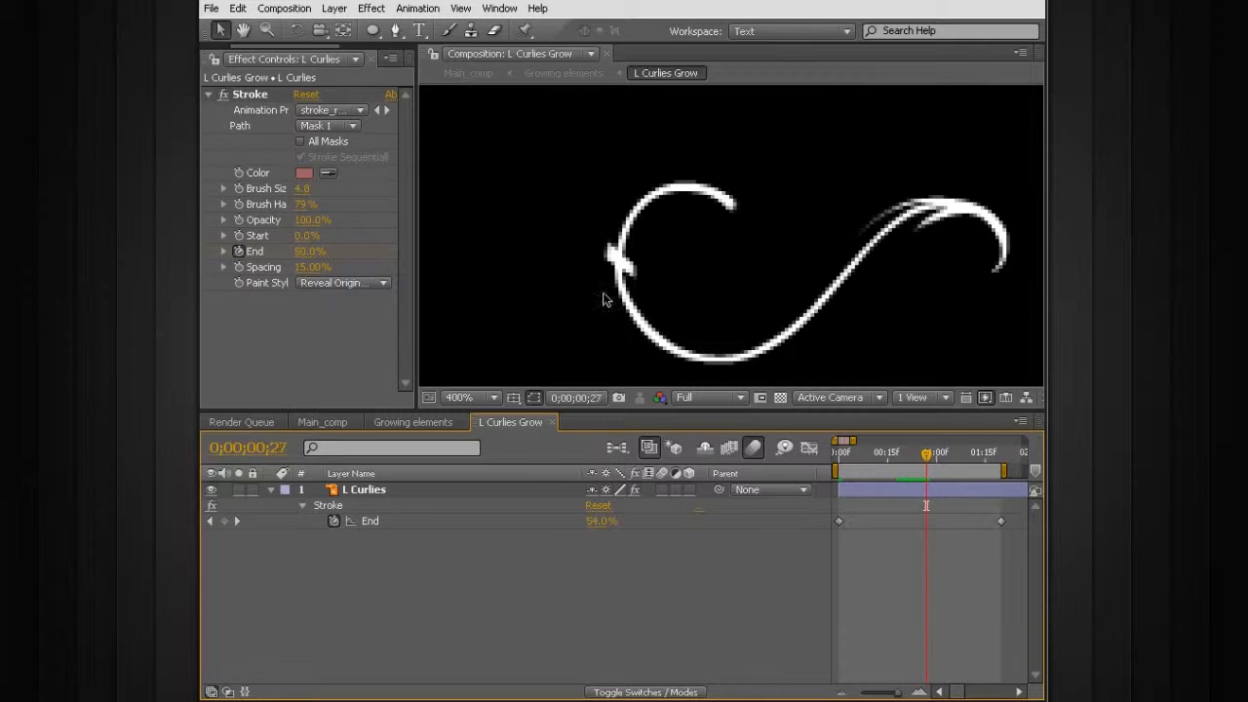
pyautogui.press(',')
pyautogui.press(',')
pyautogui.press('.')
pyautogui.press('.')
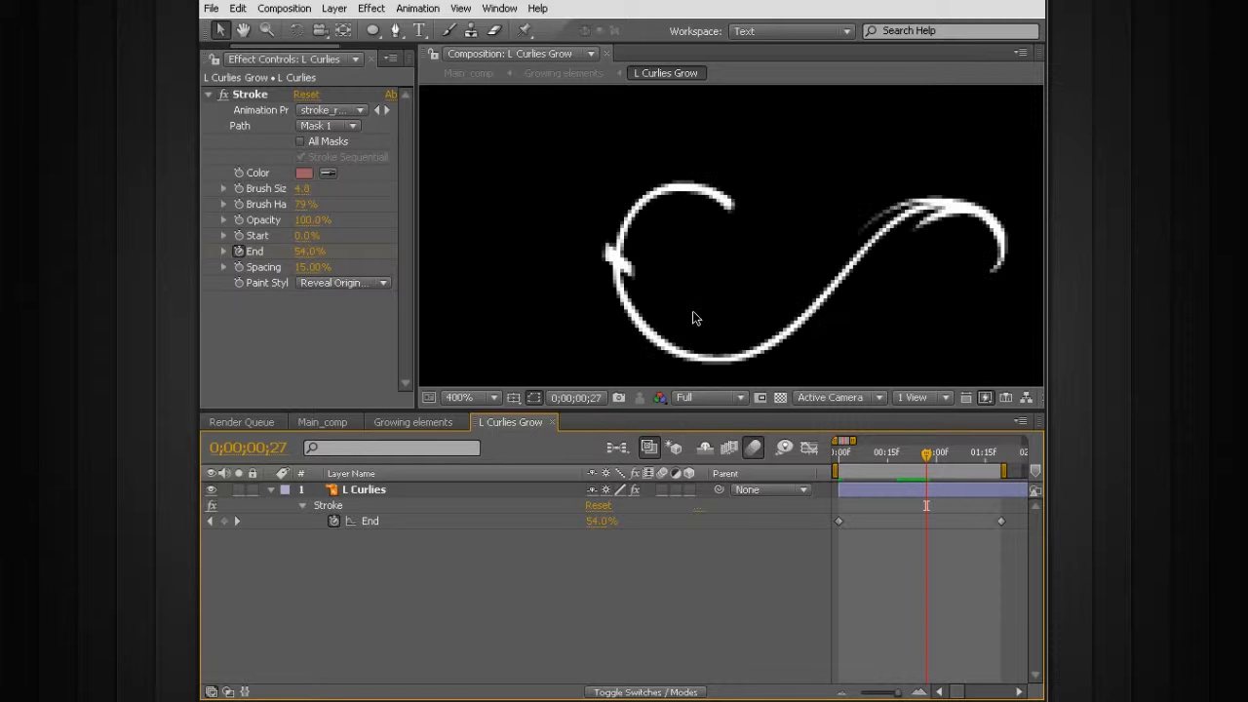
pyautogui.press('pagedown')
pyautogui.press('pagedown')
pyautogui.press('pagedown')
pyautogui.press('pagedown')
pyautogui.press('pagedown')
pyautogui.press('pagedown')
pyautogui.press('pagedown')
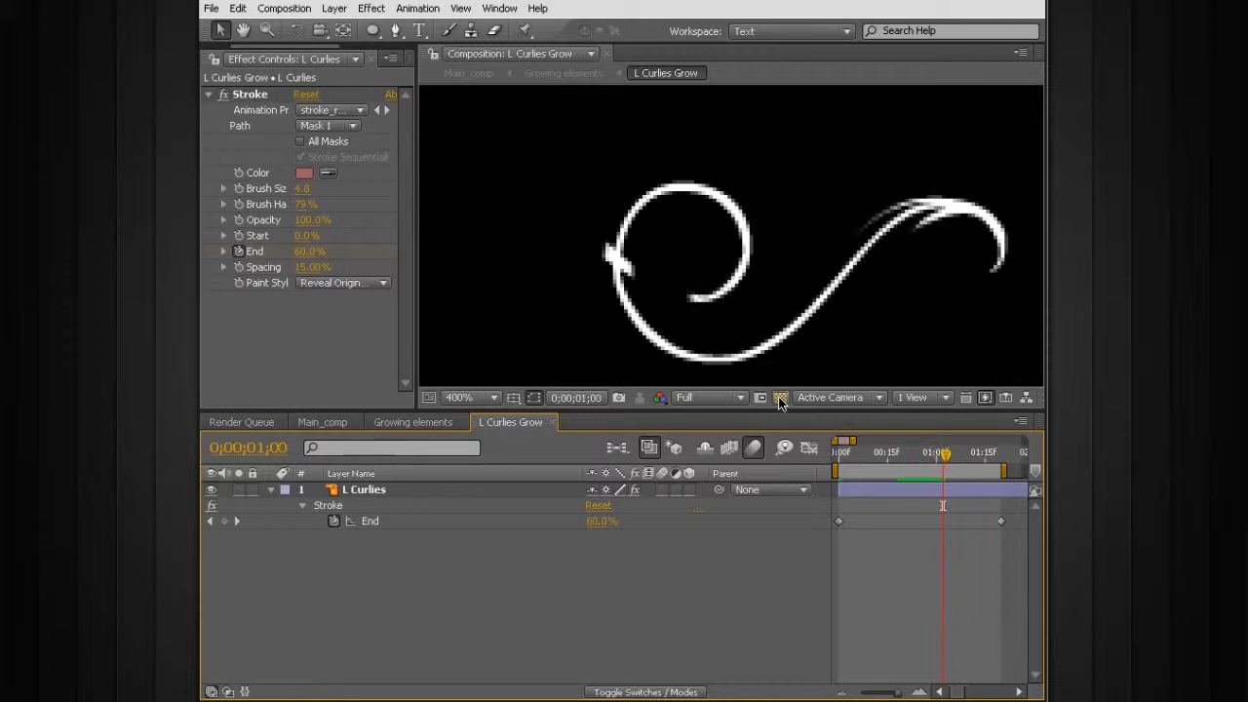
pyautogui.press('pagedown')
pyautogui.press('pagedown')
pyautogui.press('pagedown')
pyautogui.press('pagedown')
pyautogui.press('pagedown')
pyautogui.press('pagedown')
pyautogui.press('pagedown')
pyautogui.press('pagedown')
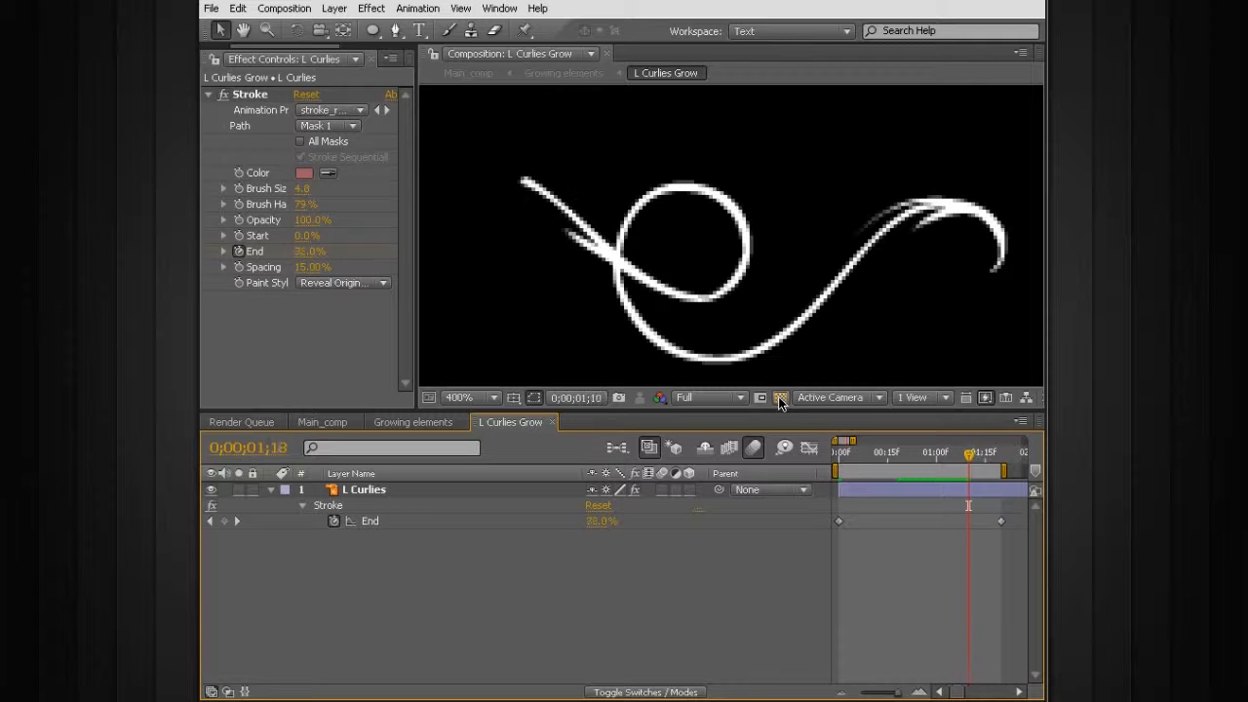
pyautogui.press('pagedown')
pyautogui.press('pagedown')
pyautogui.press('pagedown')
pyautogui.press('pagedown')
pyautogui.press('pagedown')
pyautogui.press('pagedown')
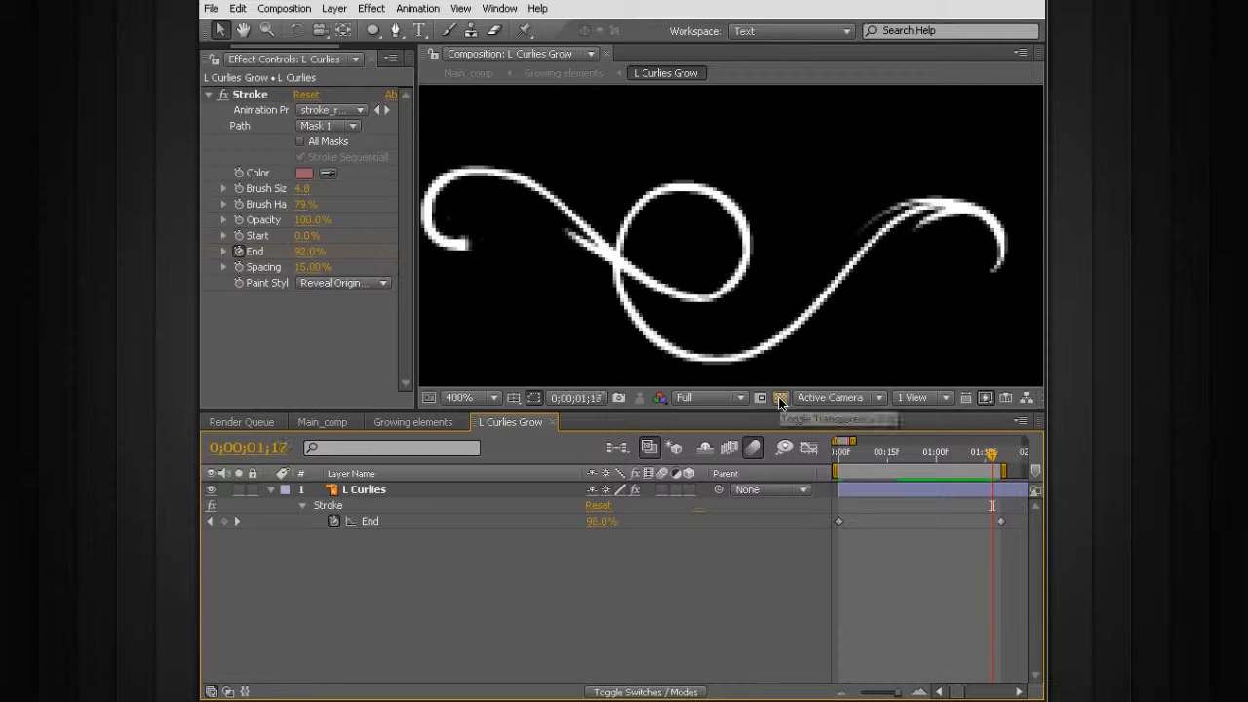
pyautogui.press('pagedown')
pyautogui.press('pagedown')
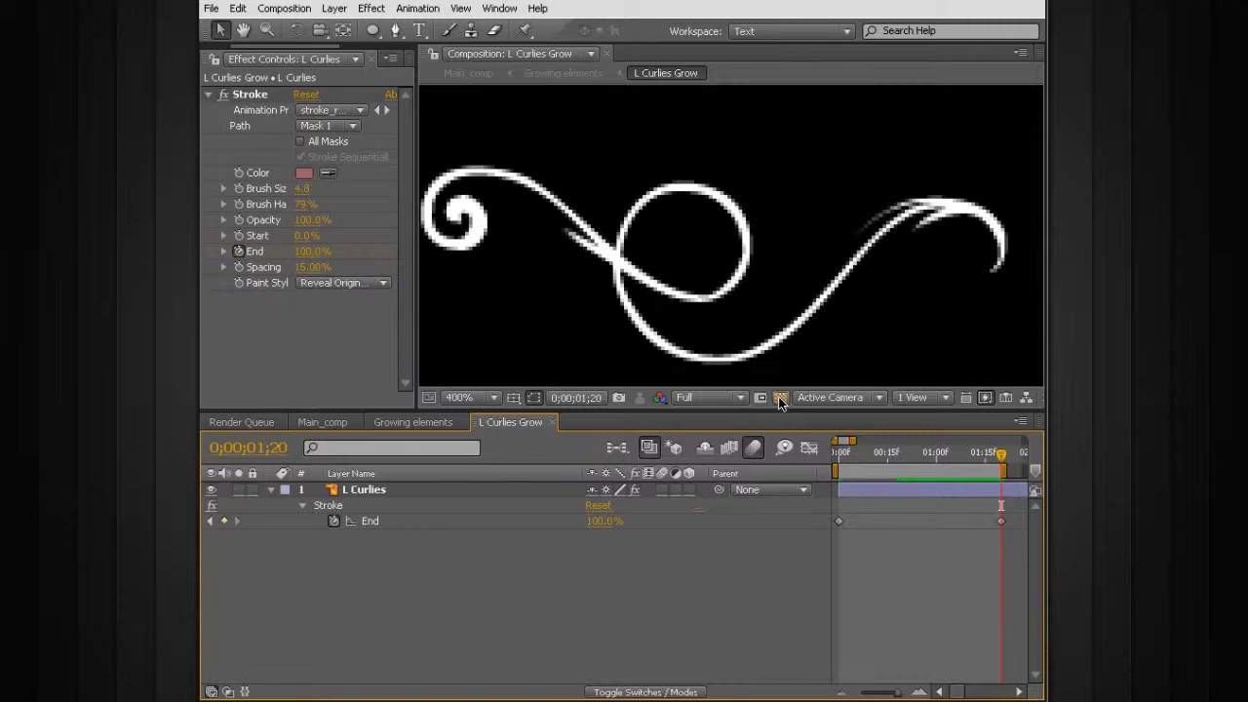
# Step back through the reveal to 0;00;00;24 and examine the stem crossing closely at 800% for stray pieces of artwork
pyautogui.press('pageup')
pyautogui.press('pageup')
pyautogui.press('pageup')
pyautogui.press('pageup')
pyautogui.press('pageup')
pyautogui.press('pageup')
pyautogui.press('pageup')
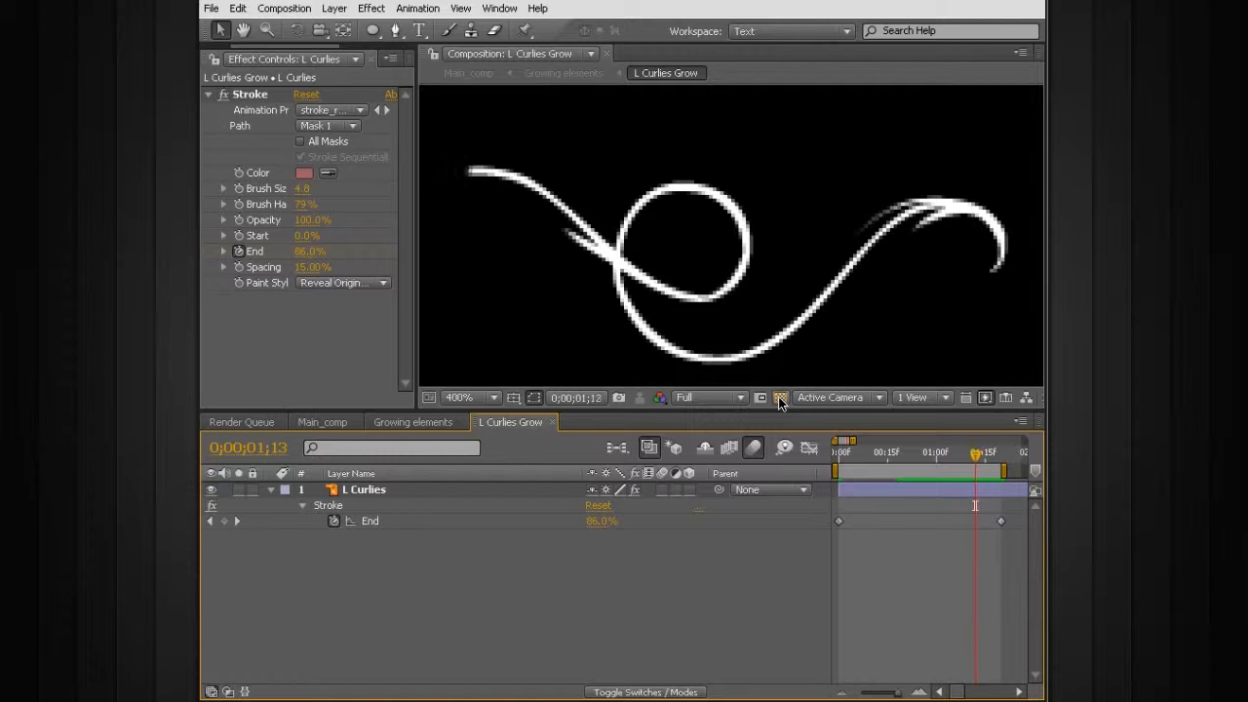
pyautogui.press('pageup')
pyautogui.press('pageup')
pyautogui.press('pageup')
pyautogui.press('pageup')
pyautogui.press('pageup')
pyautogui.press('pageup')
pyautogui.press('pageup')
pyautogui.press('pageup')
pyautogui.press('pageup')
pyautogui.press('pageup')
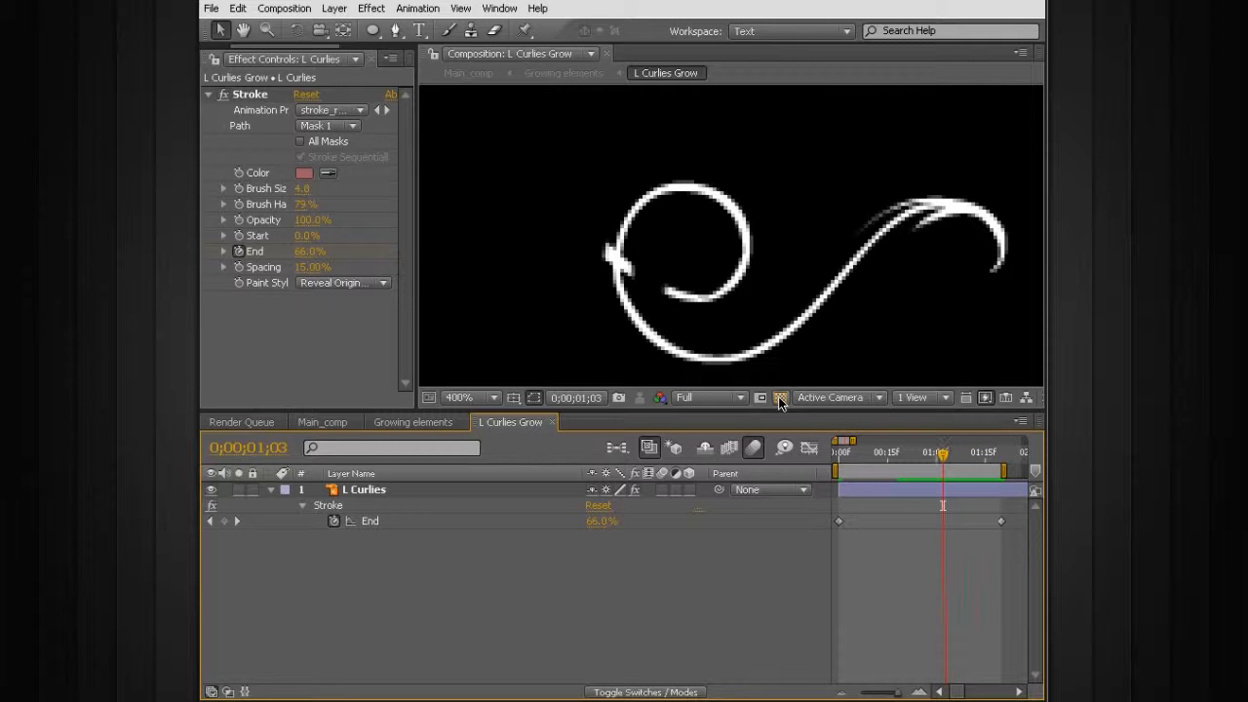
pyautogui.press('pageup')
pyautogui.press('pageup')
pyautogui.press('pageup')
pyautogui.press('pageup')
pyautogui.press('pageup')
pyautogui.press('pageup')
pyautogui.press('pageup')
pyautogui.press('pageup')
pyautogui.press('pageup')
pyautogui.press('pageup')
pyautogui.press('pageup')
pyautogui.press('pagedown')
pyautogui.press('pagedown')
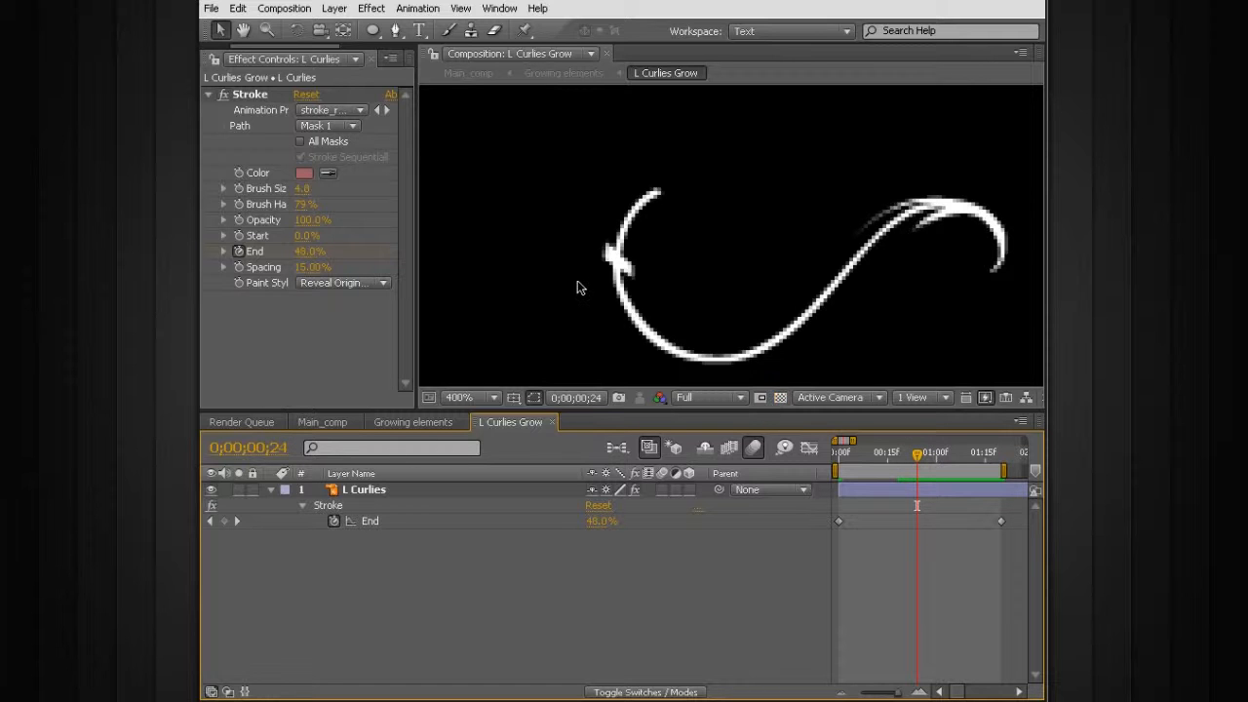
pyautogui.scroll(1, 571, 289)
pyautogui.scroll(1, 625, 276)
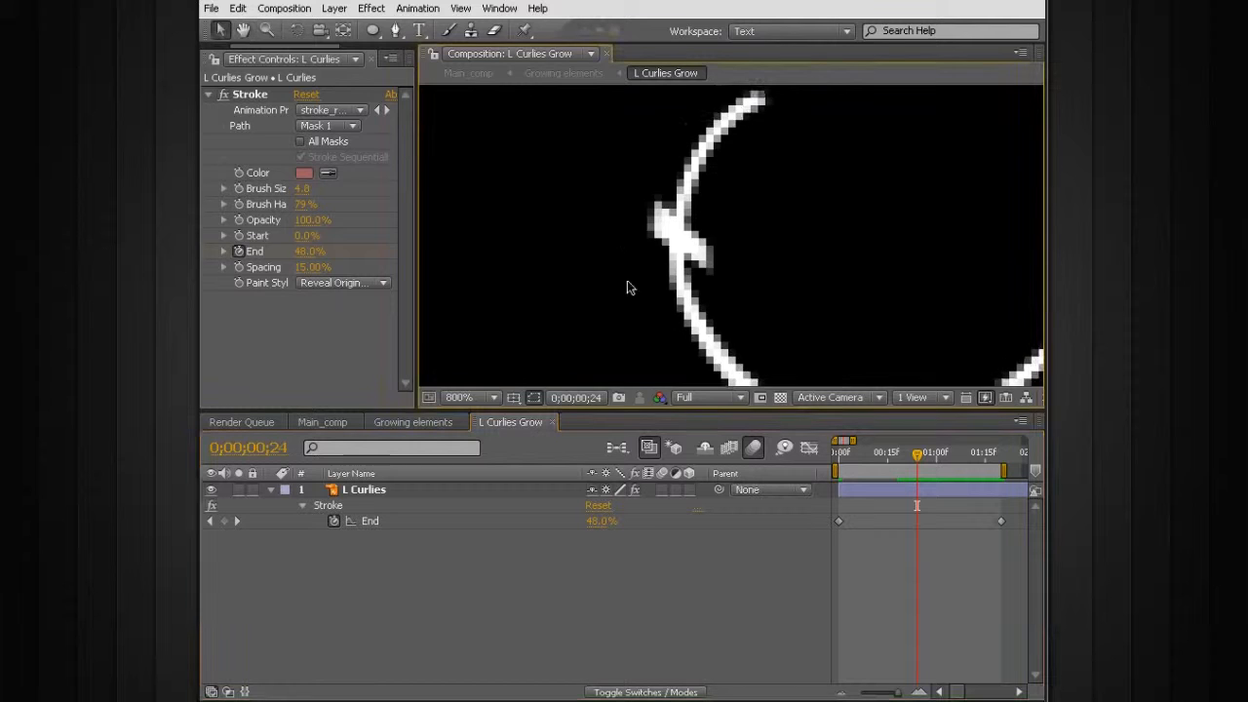
pyautogui.click(395, 32)
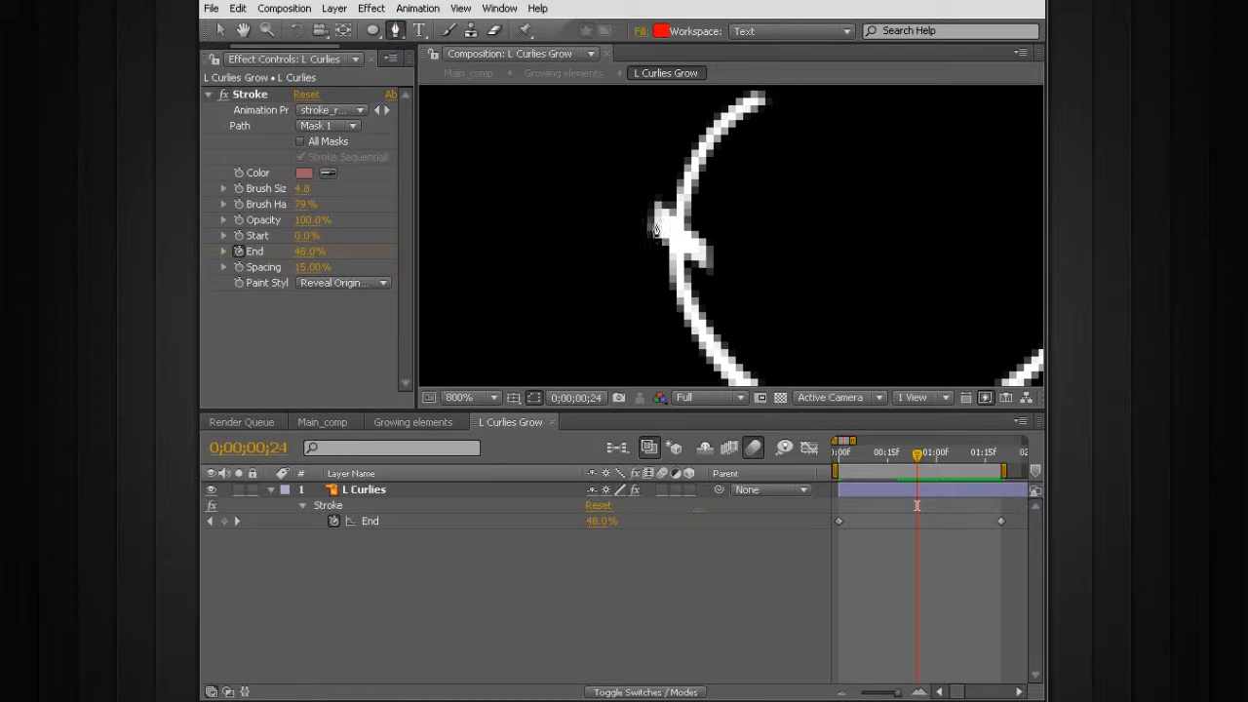
pyautogui.click(648, 160)
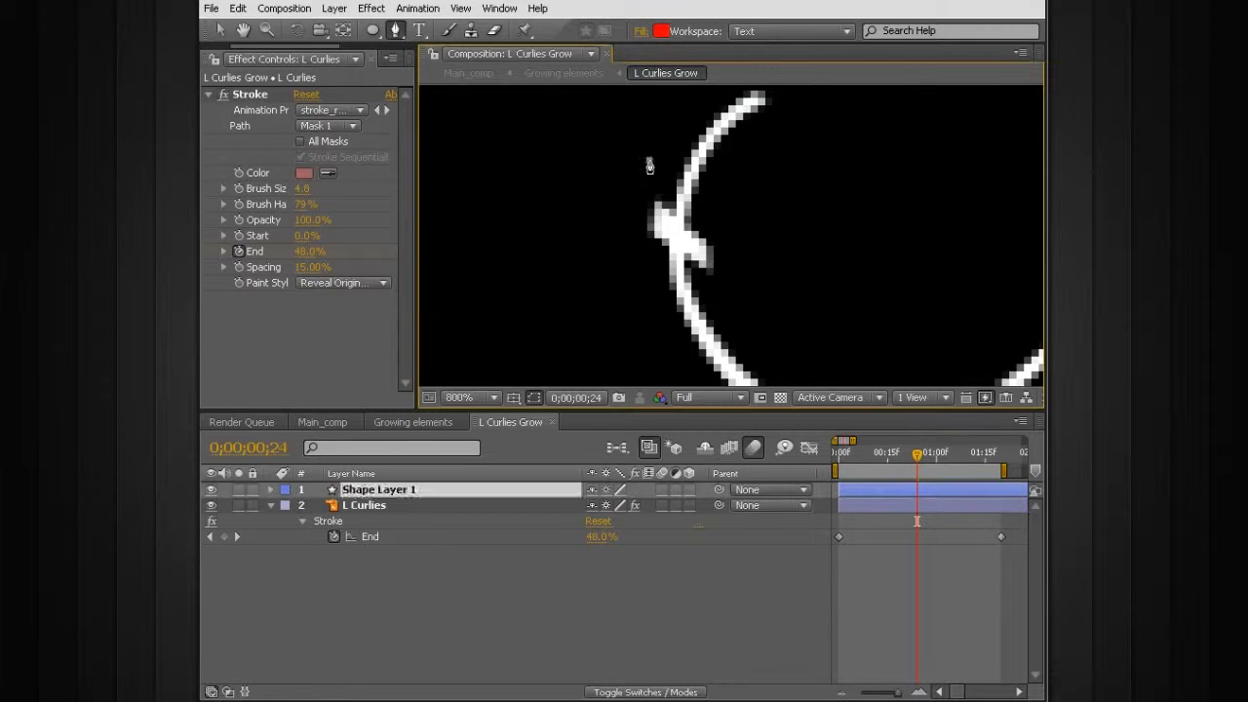
pyautogui.click(670, 239)
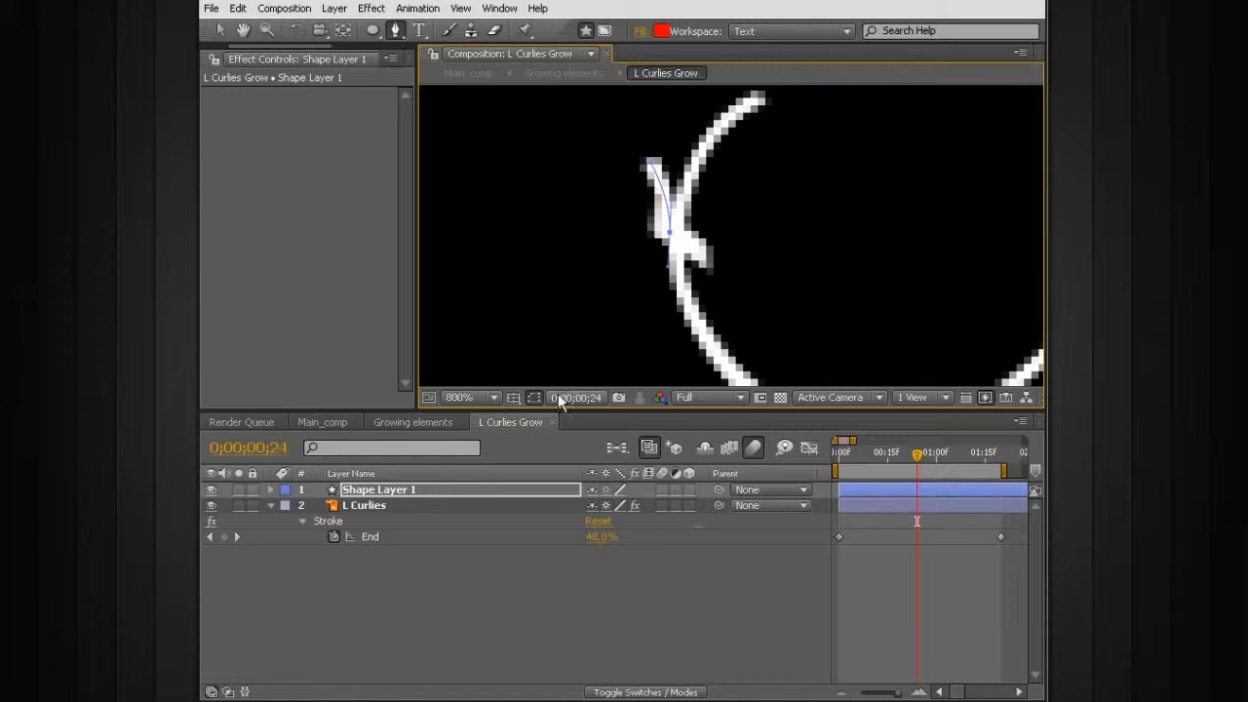
pyautogui.click(384, 485)
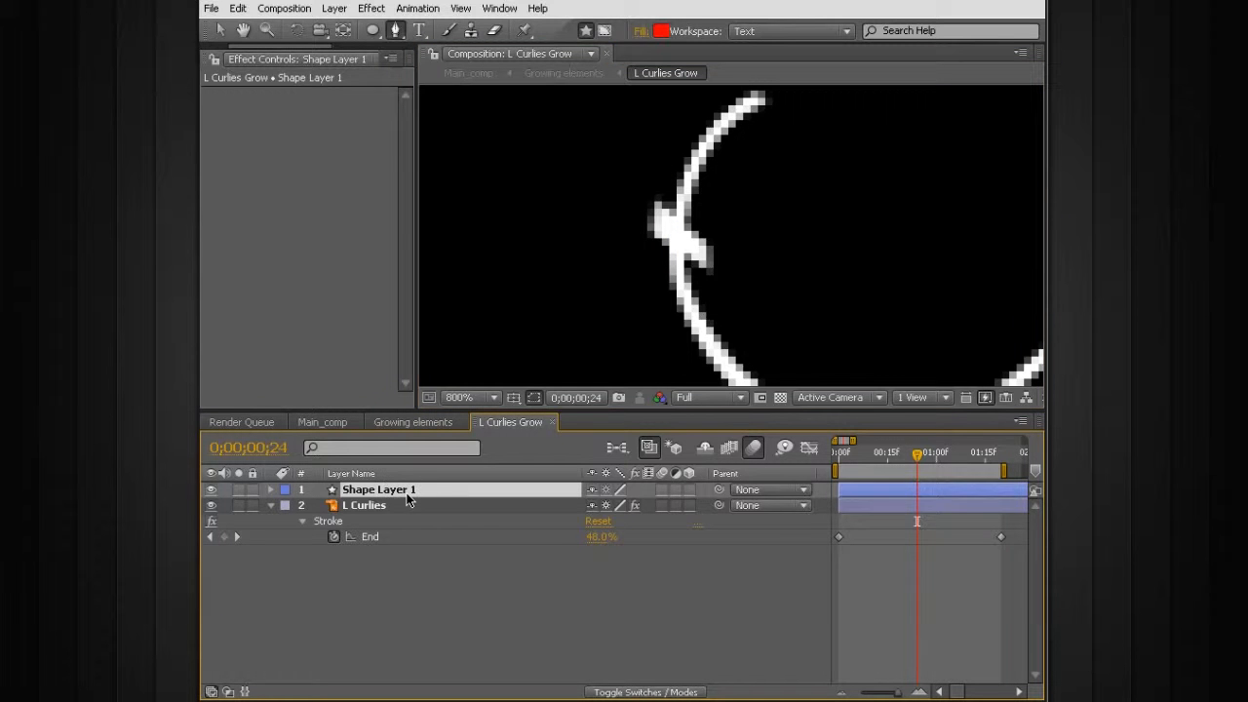
pyautogui.press('Delete')
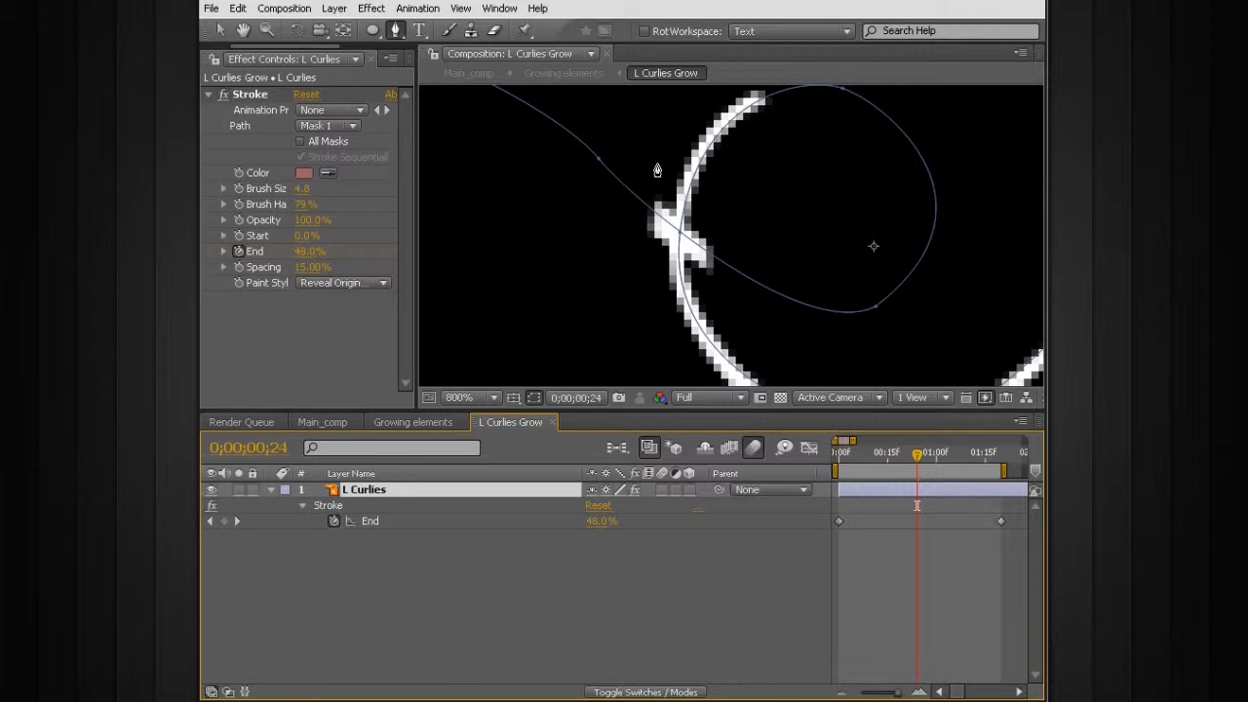
# Draw a second mask on the L Curlies layer around the stray piece just outside the loop at the stem crossing
pyautogui.moveTo(654, 153); pyautogui.dragTo(671, 183)
pyautogui.moveTo(660, 265); pyautogui.dragTo(644, 303)
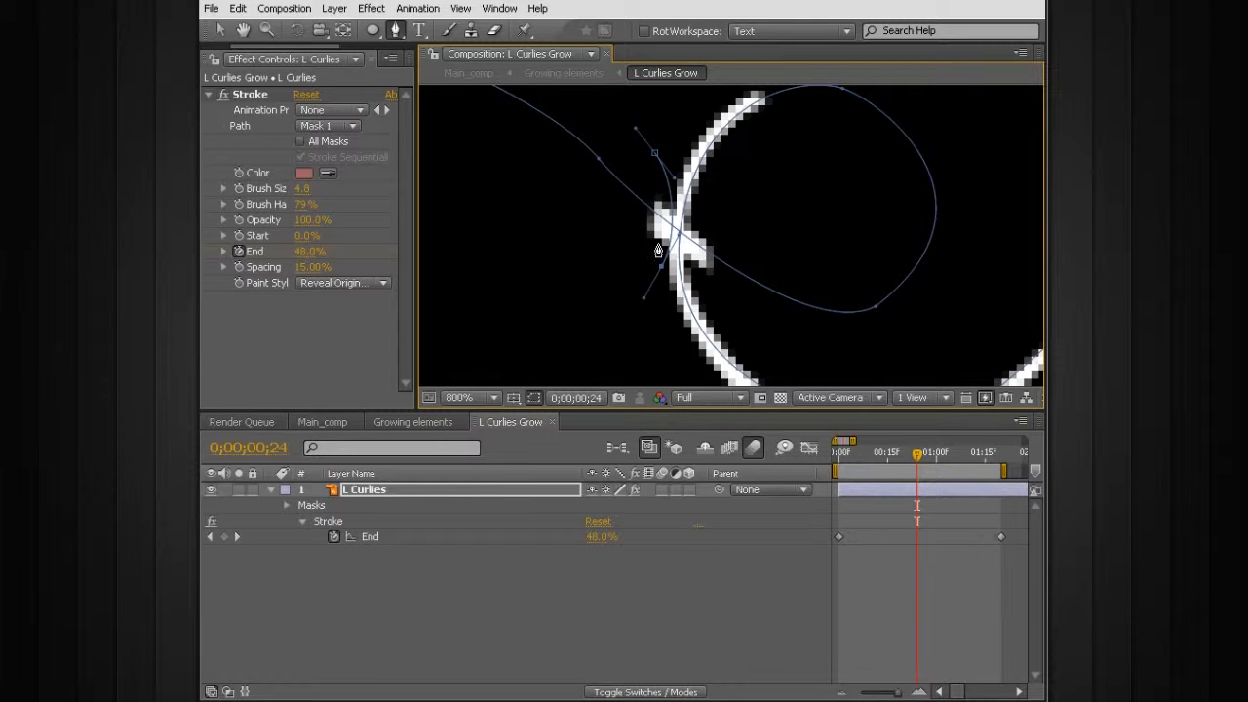
pyautogui.scroll(1, 656, 237)
pyautogui.scroll(-1, 656, 242)
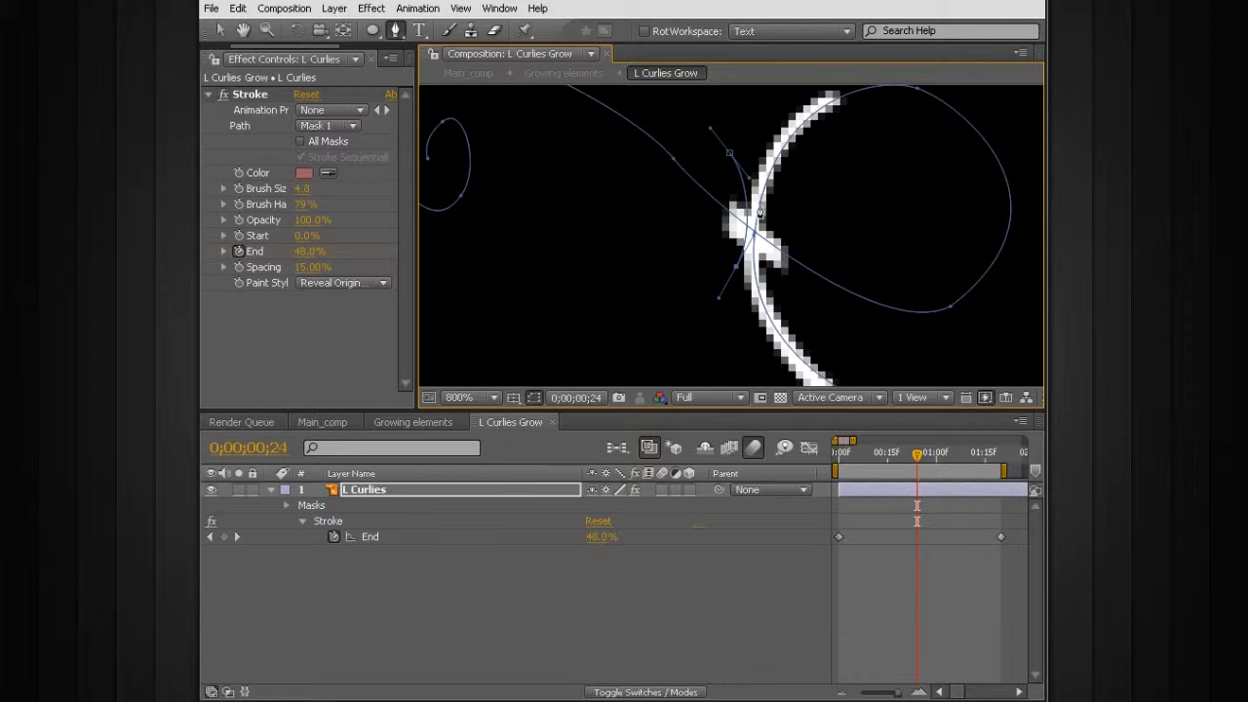
pyautogui.click(685, 218)
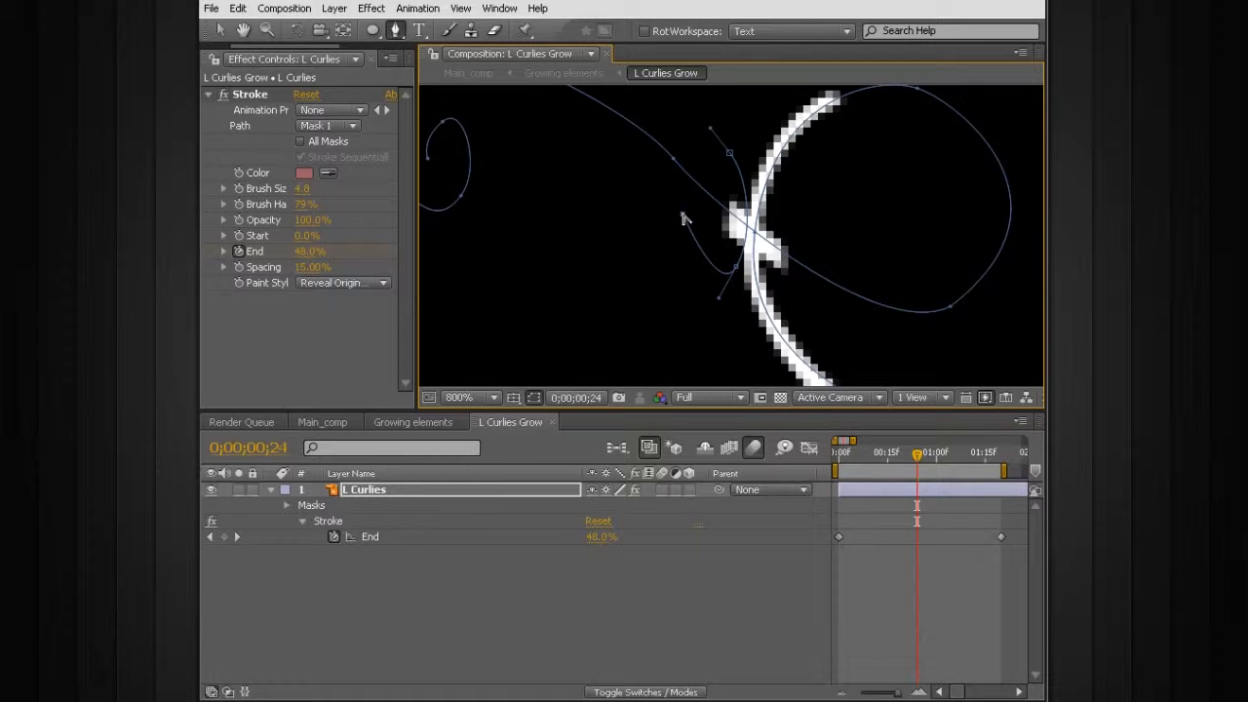
pyautogui.click(729, 155)
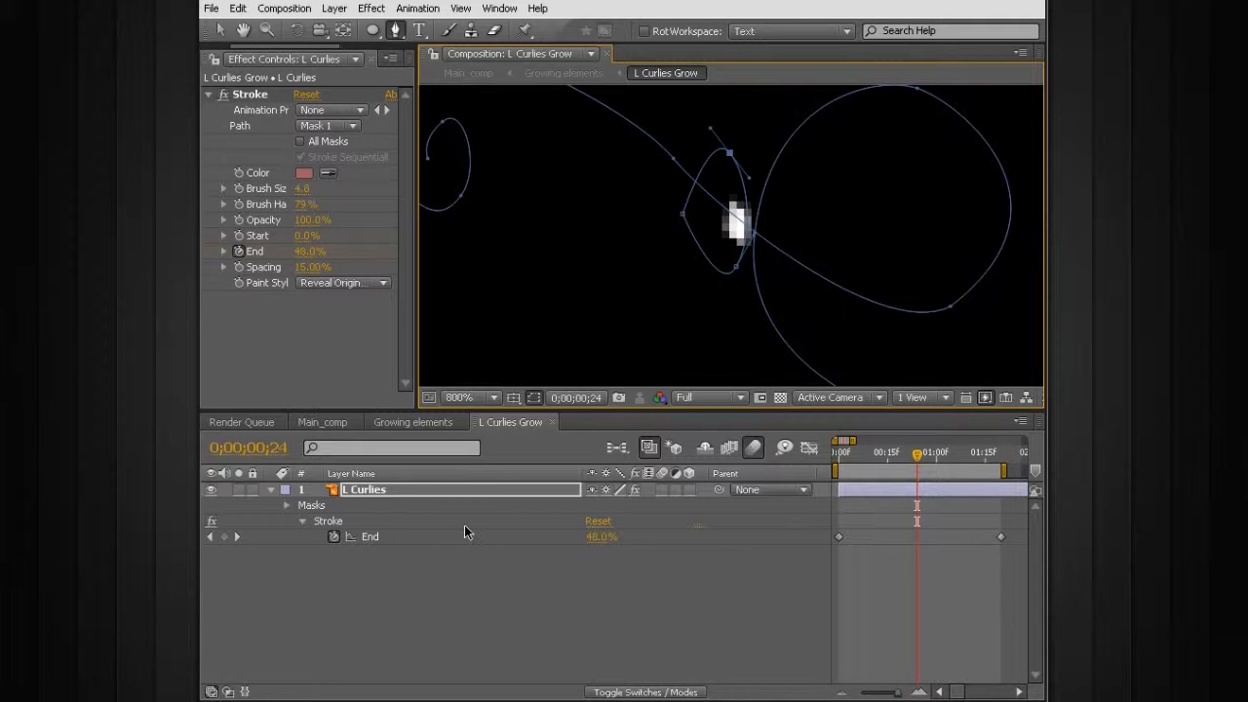
pyautogui.press('m')
pyautogui.click(352, 539)
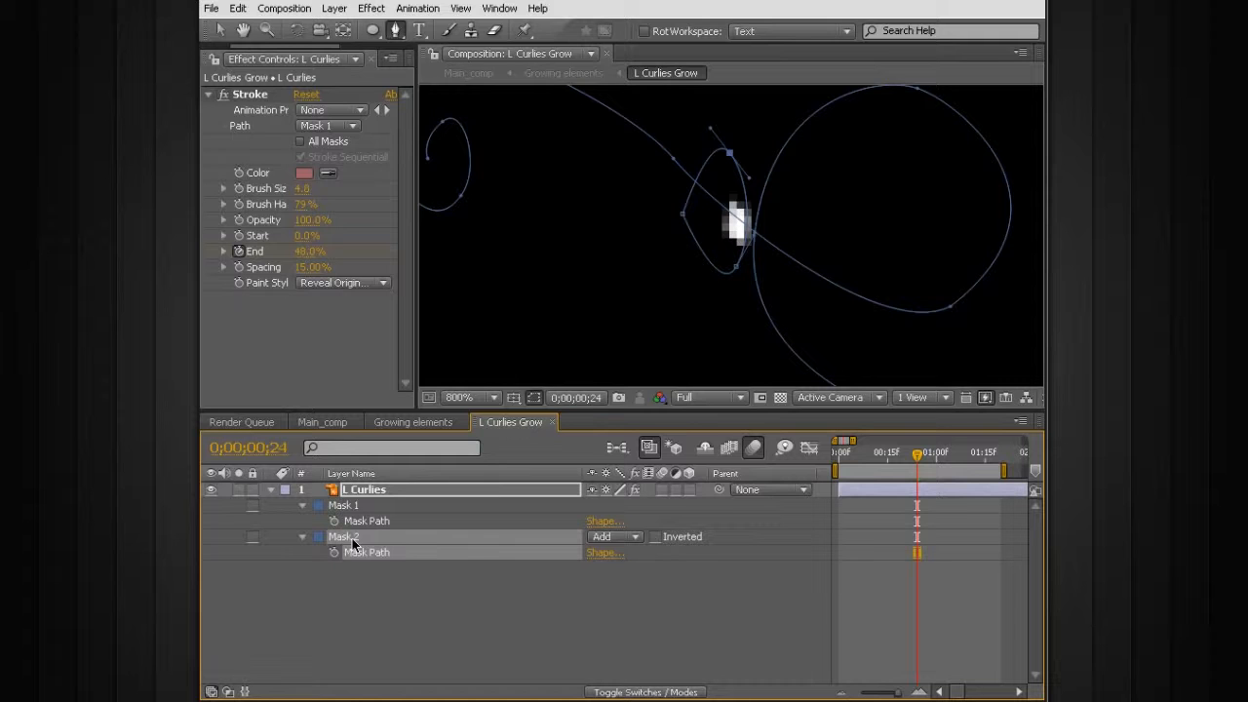
pyautogui.press('c')
pyautogui.press('u')
pyautogui.press('t')
pyautogui.press('o')
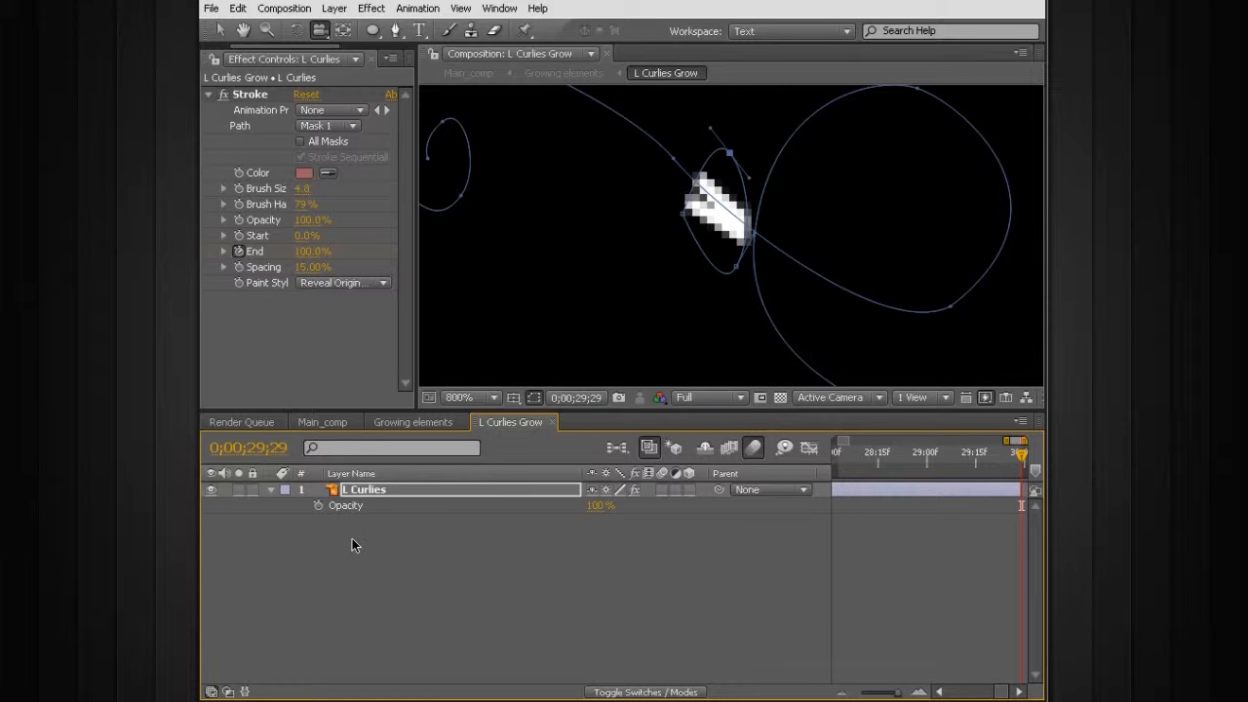
pyautogui.hotkey('ctrl', 'z')
# Reveal the L Curlies layer's masks and rename Mask 2 as cutout
pyautogui.press('m')
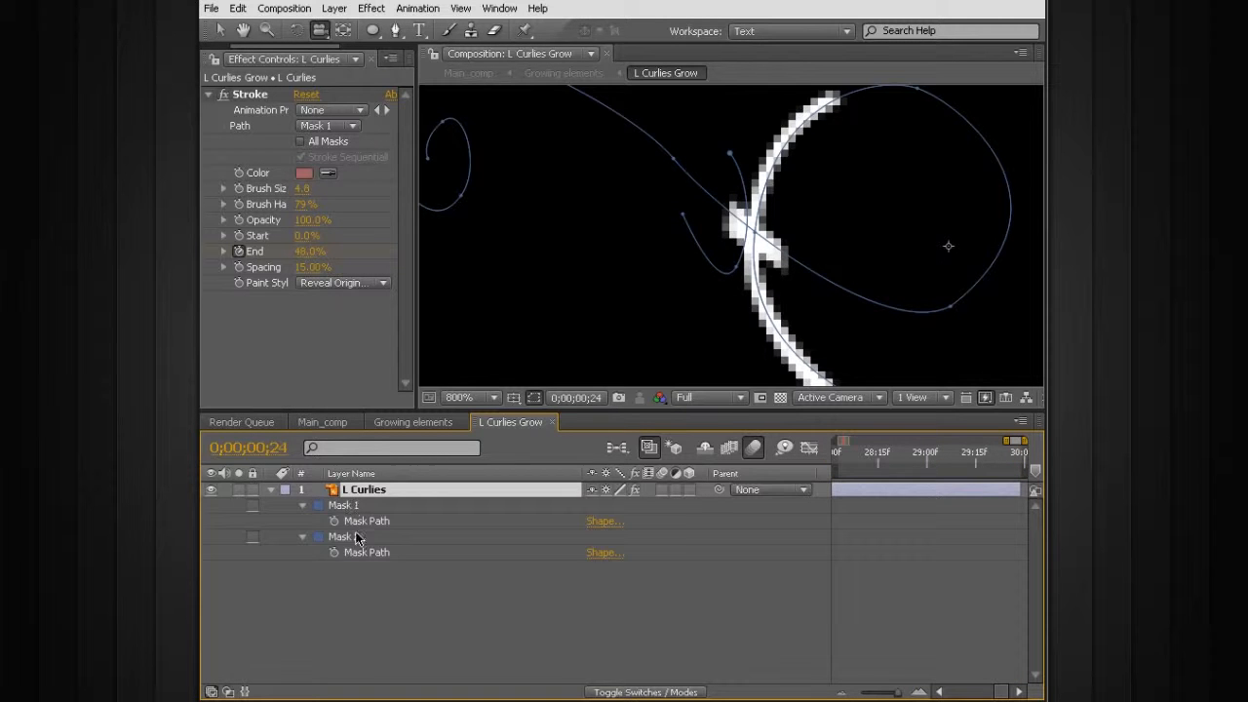
pyautogui.click(352, 537)
pyautogui.press('Return')
pyautogui.write('cutout')
pyautogui.press('Return')
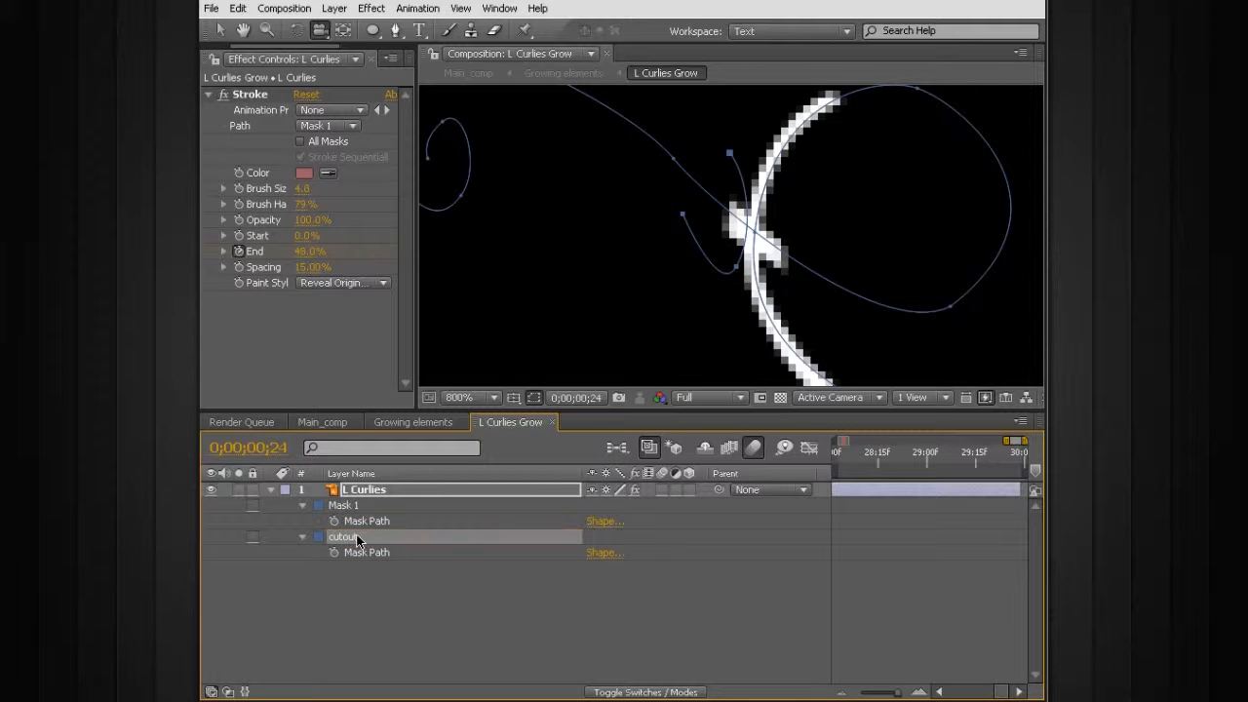
pyautogui.click(229, 693)
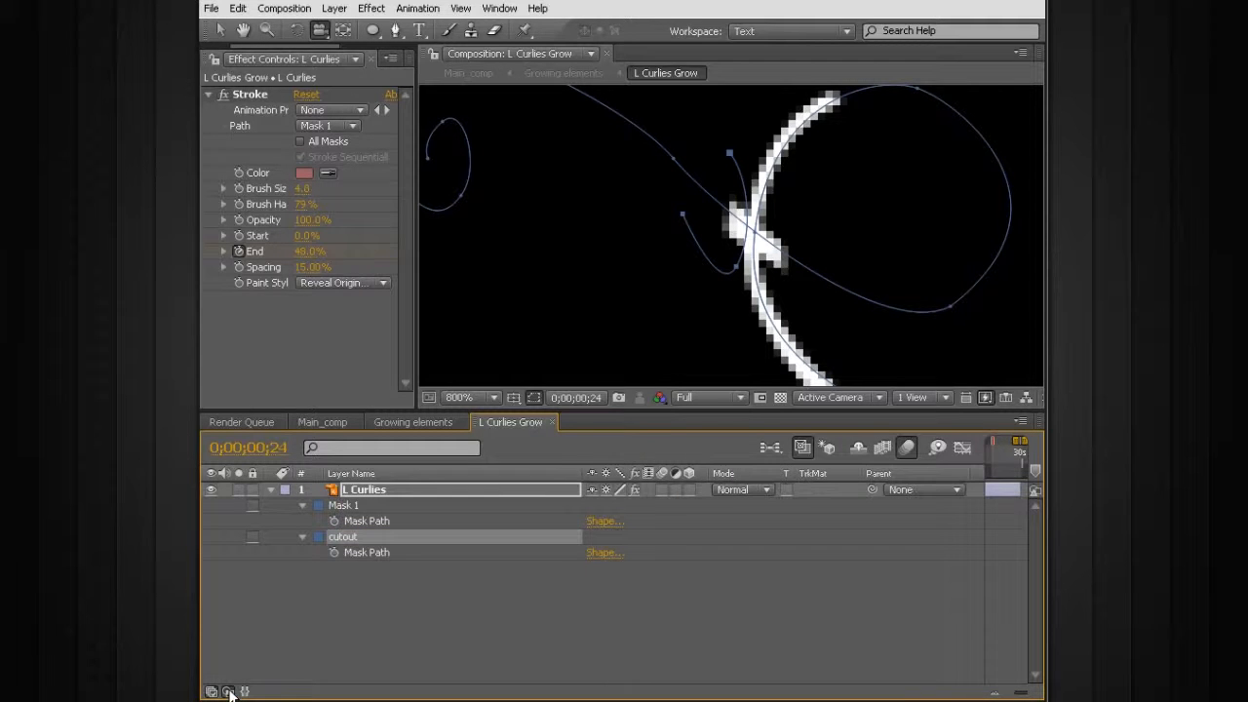
pyautogui.click(229, 692)
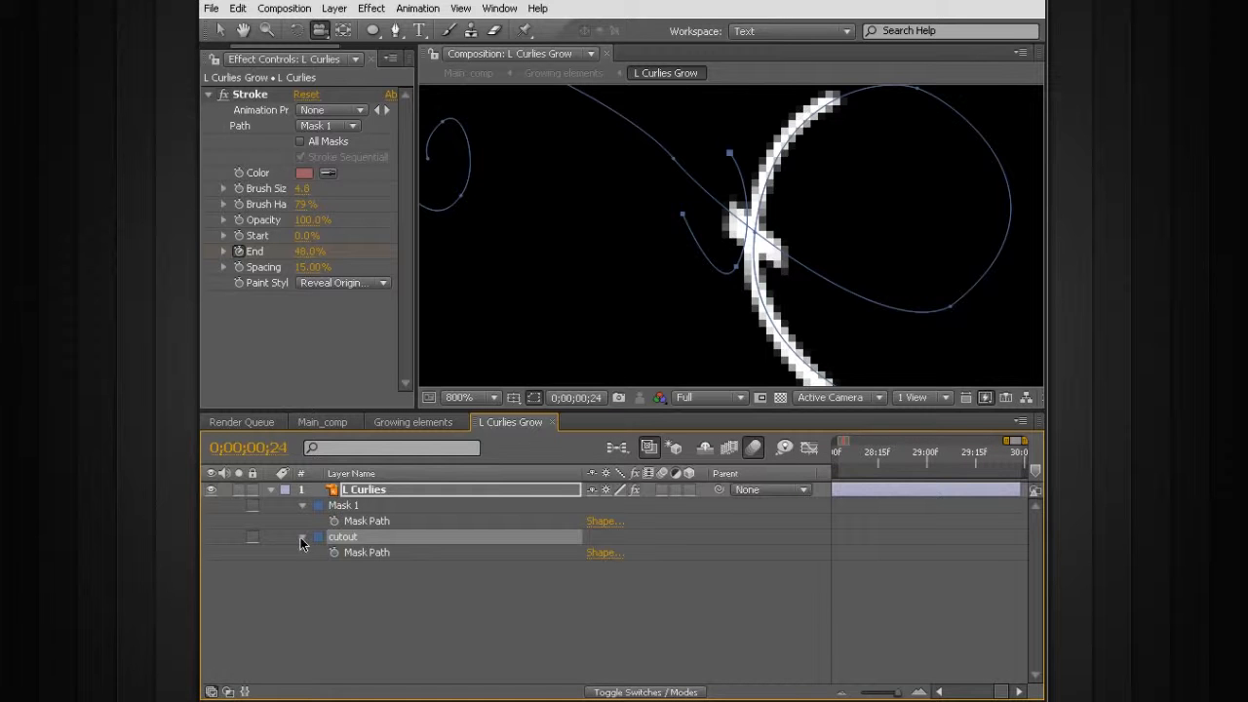
# Resume the open Mask 2 path from its last vertex and close it around the stray piece outside the loop
pyautogui.click(303, 539)
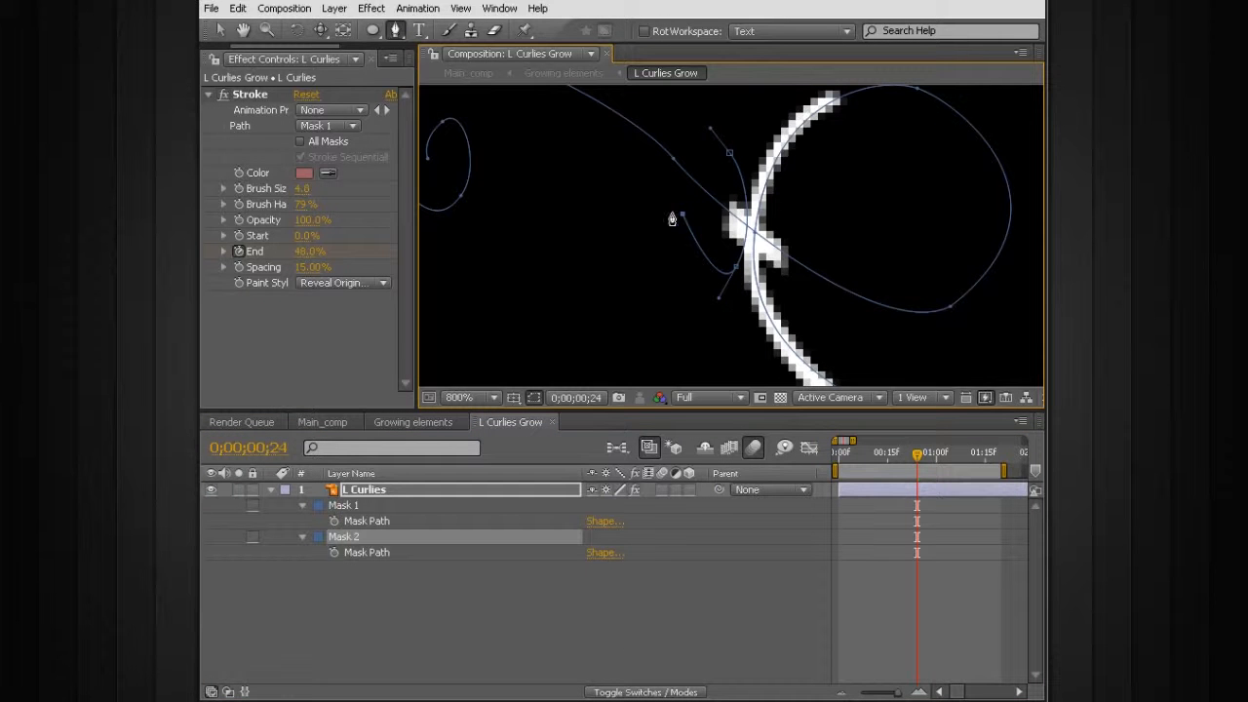
pyautogui.moveTo(658, 204); pyautogui.dragTo(689, 231)
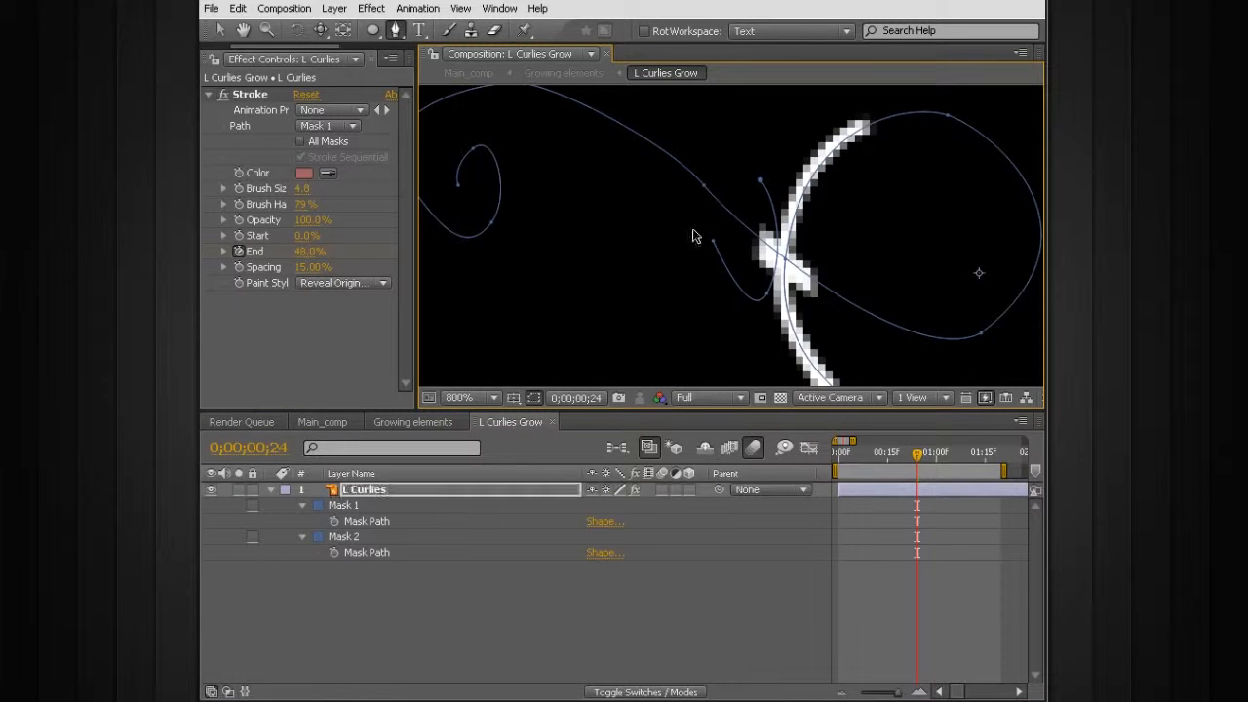
pyautogui.click(715, 246)
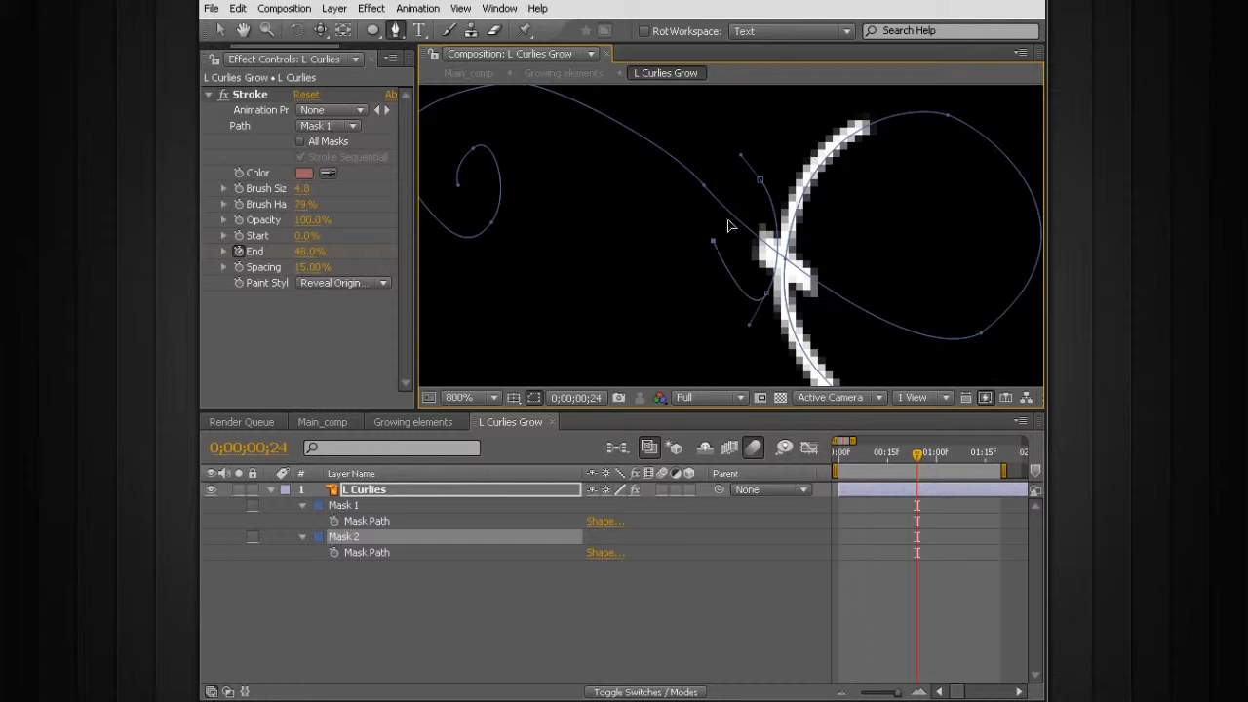
pyautogui.click(762, 181)
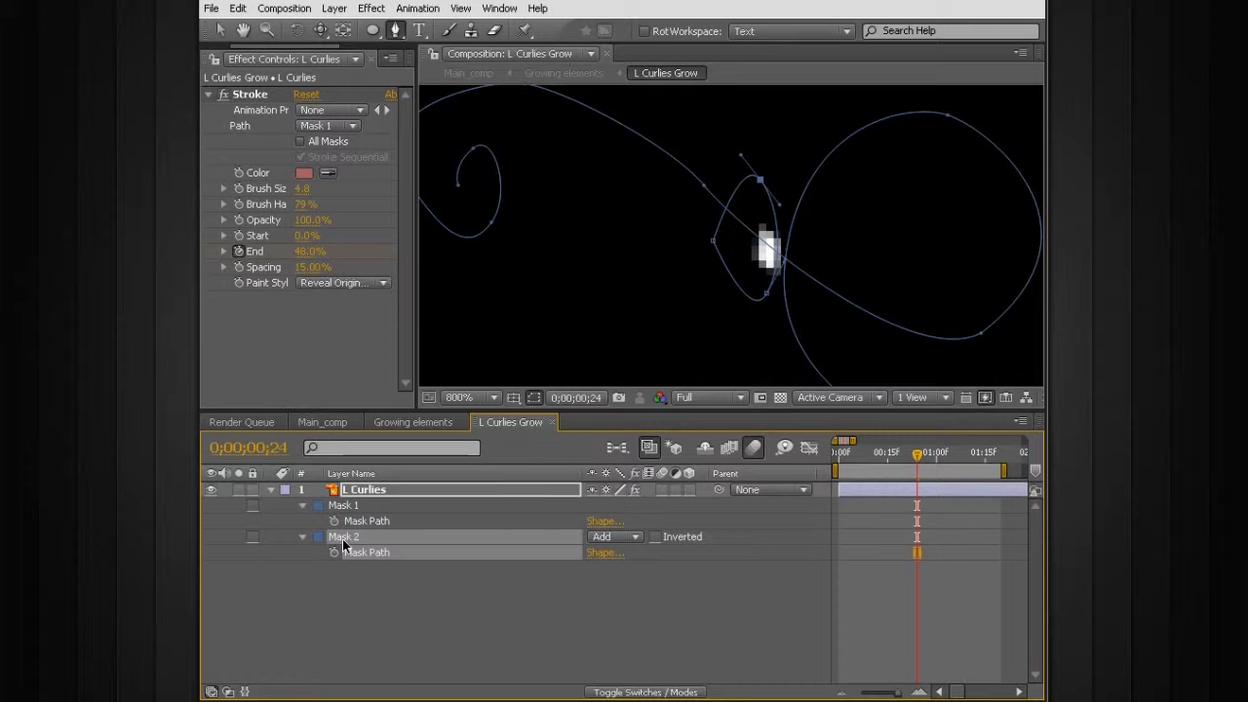
# Set Mask 2's mode to Subtract and inspect the cut at the stem crossing
pyautogui.click(614, 537)
pyautogui.click(609, 551)
pyautogui.click(443, 602)
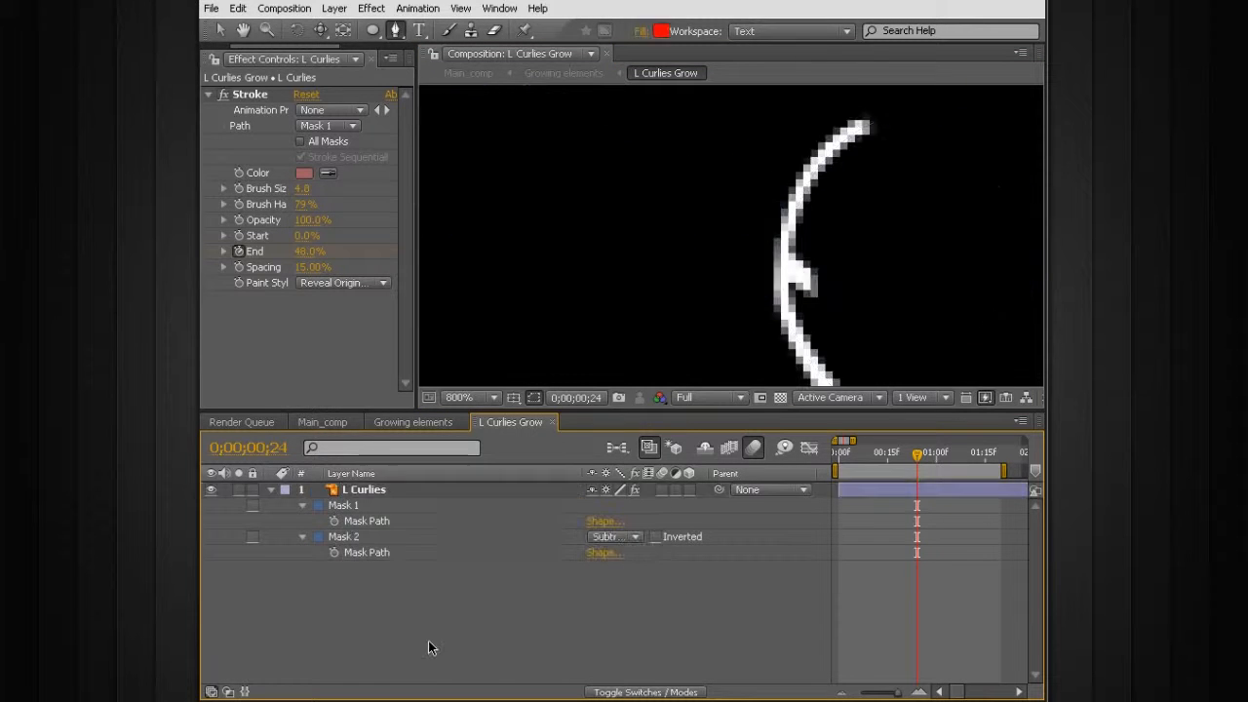
pyautogui.scroll(-6, 663, 323)
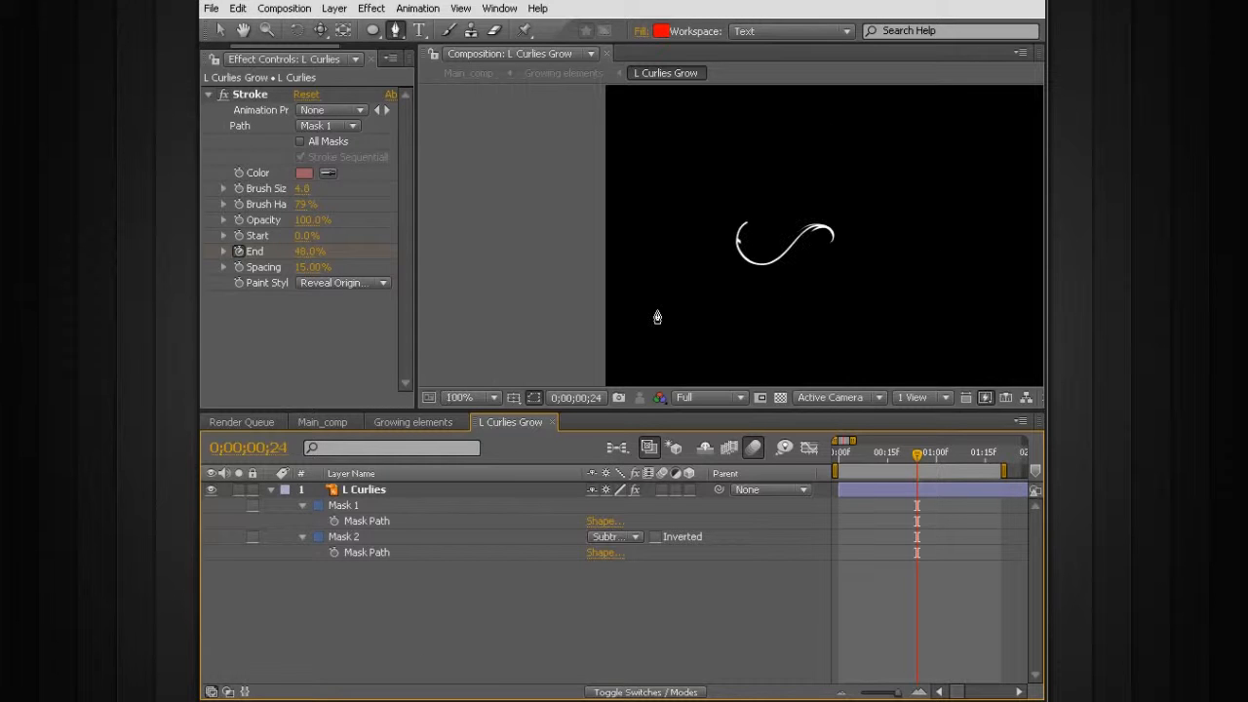
pyautogui.scroll(5, 657, 317)
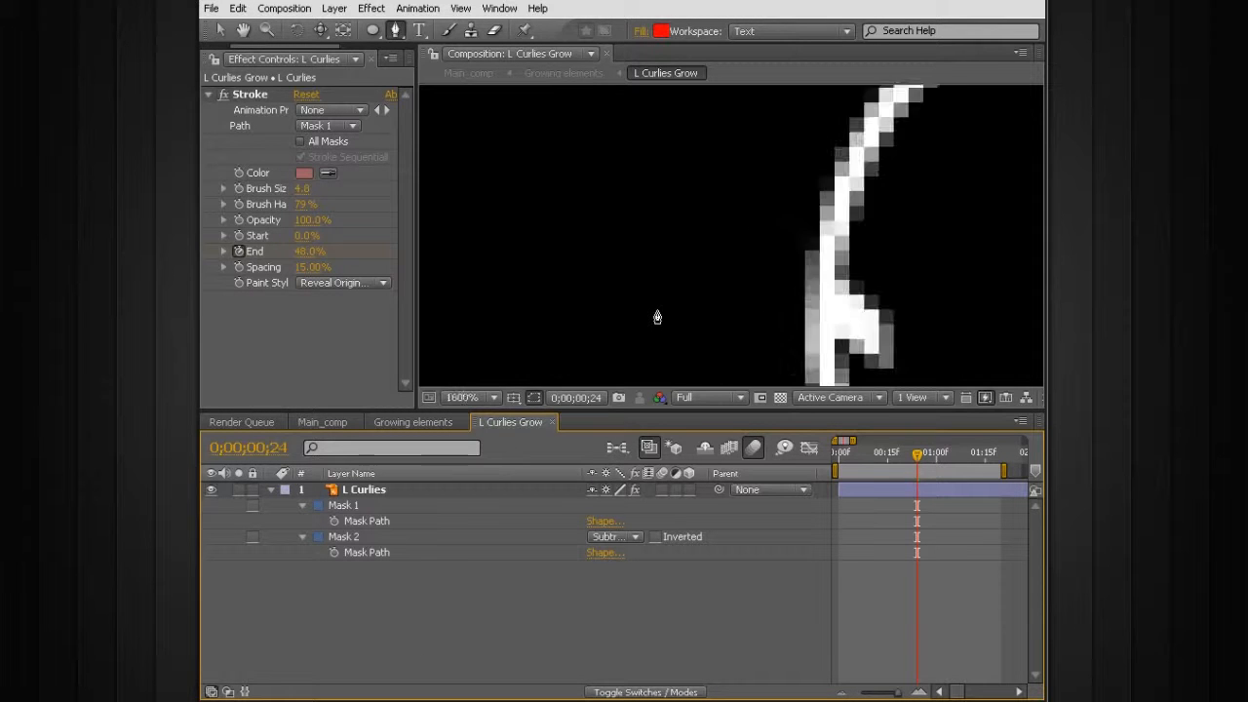
# Rename Mask 2 on the L Curlies layer as cutoutL
pyautogui.moveTo(695, 316); pyautogui.dragTo(529, 306)
pyautogui.click(390, 490)
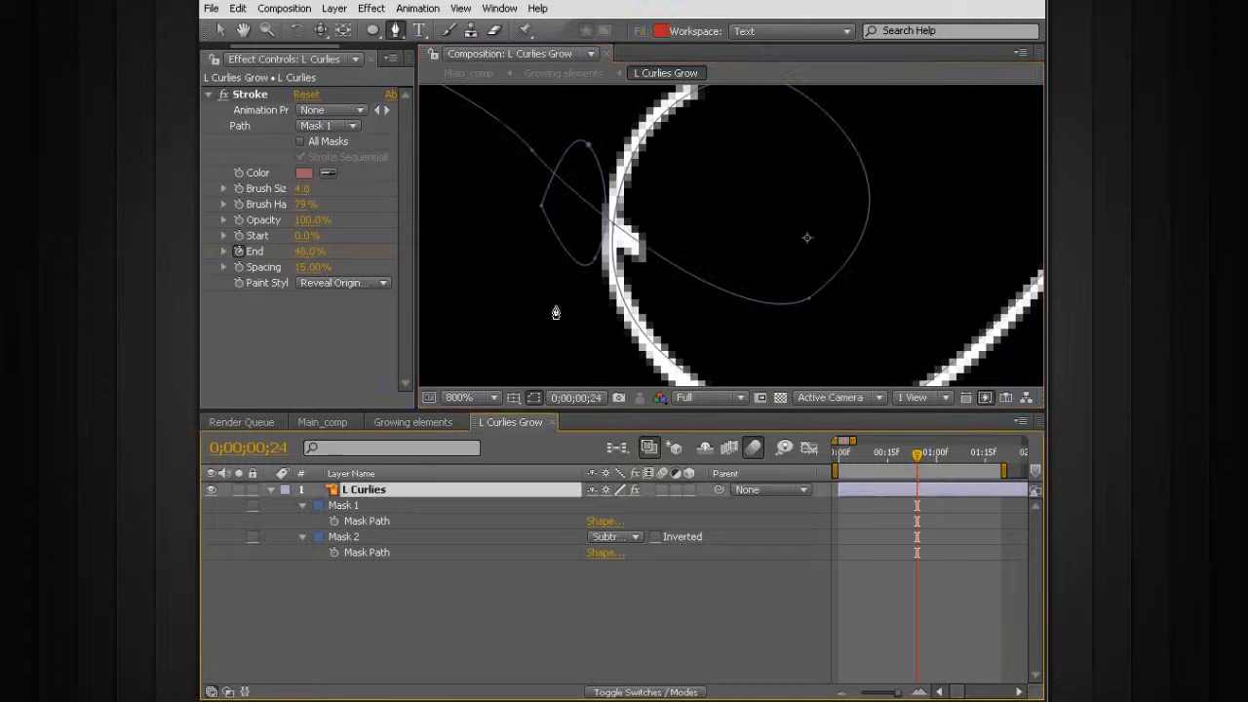
pyautogui.click(343, 536)
pyautogui.press('Return')
pyautogui.write('cu')
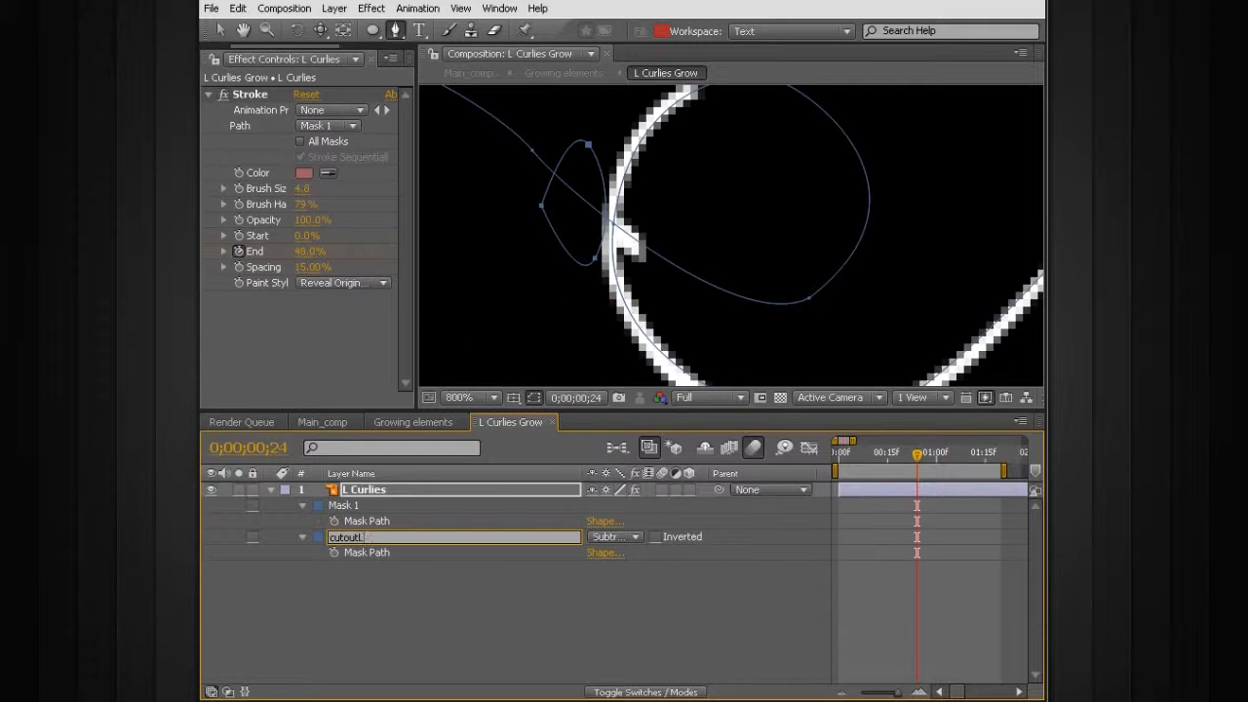
pyautogui.write('toutL')
pyautogui.press('Return')
pyautogui.press('Return')
pyautogui.click(382, 537)
pyautogui.press('BackSpace')
pyautogui.click(381, 590)
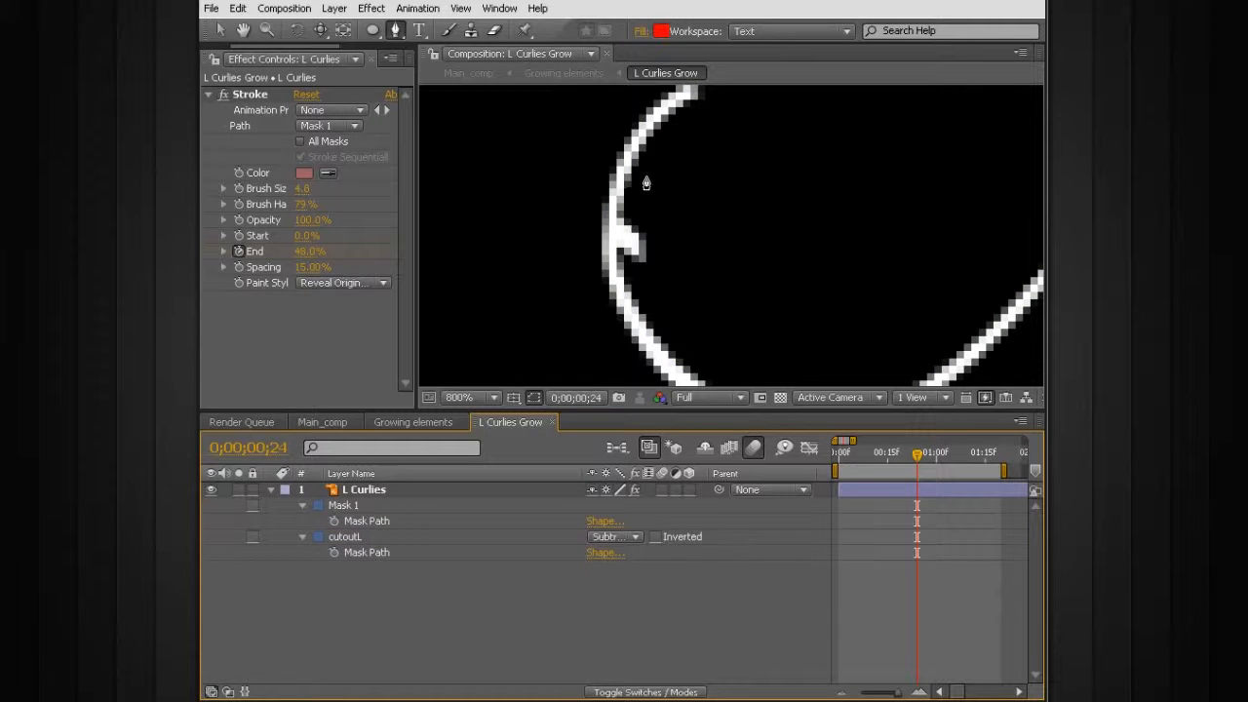
pyautogui.moveTo(632, 185); pyautogui.dragTo(625, 212)
pyautogui.moveTo(622, 262); pyautogui.dragTo(630, 283)
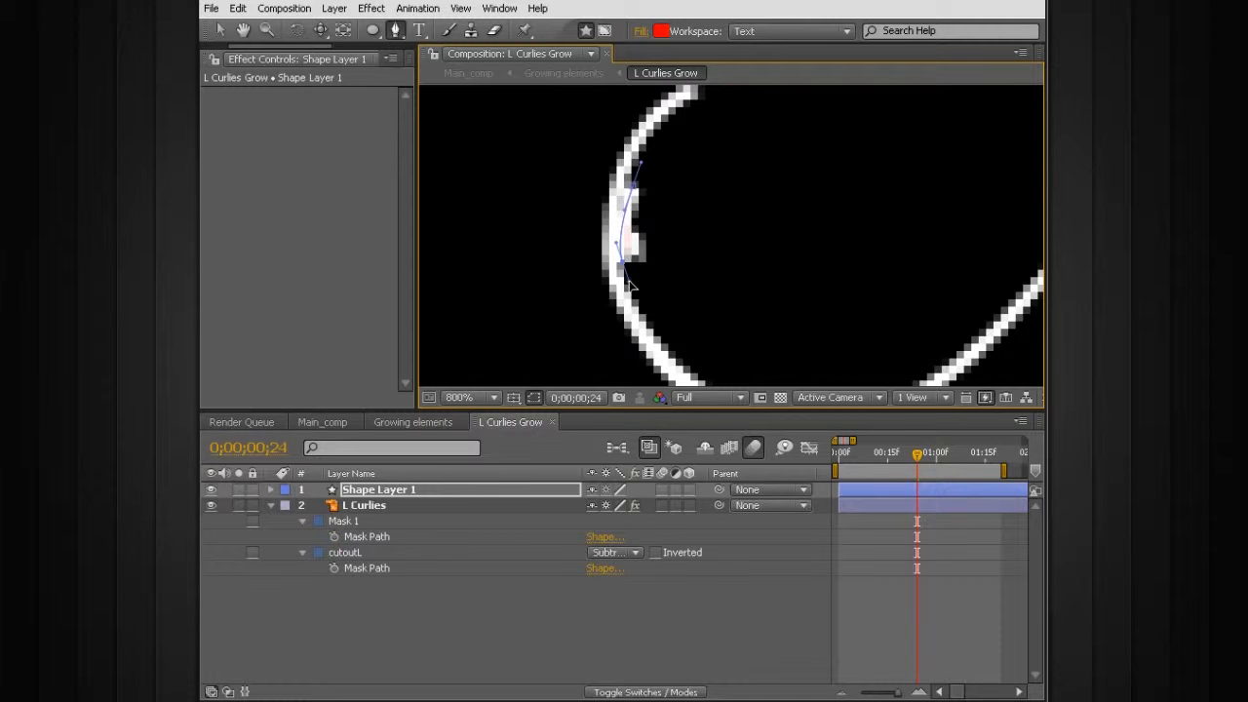
pyautogui.click(397, 490)
pyautogui.press('Delete')
# Draw a closed four-point mask on the L Curlies layer around the stray piece inside the loop at the stem crossing
pyautogui.click(377, 491)
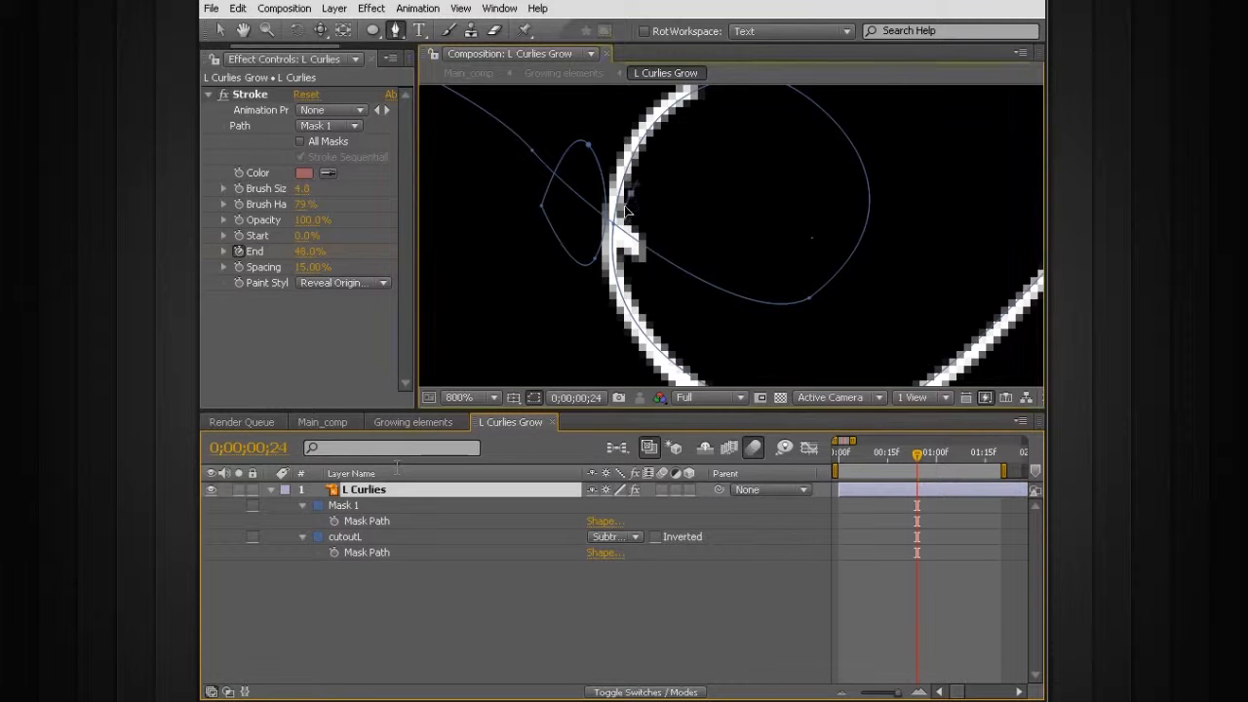
pyautogui.click(630, 193)
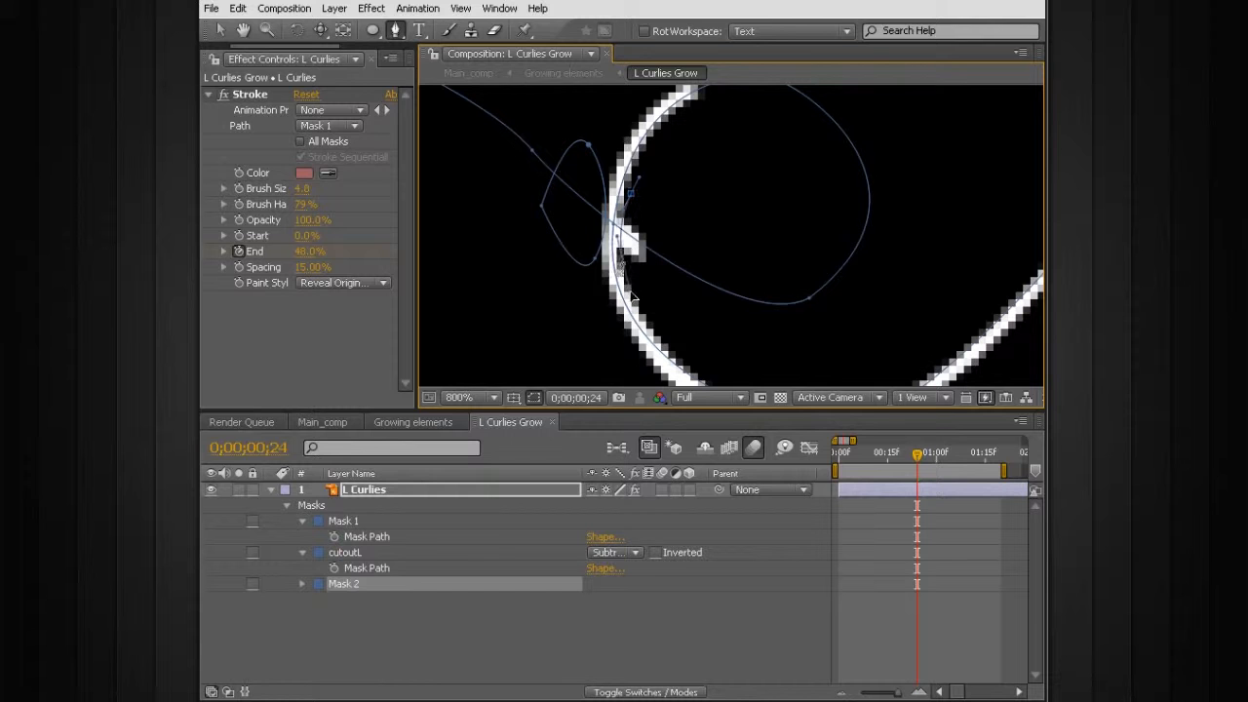
pyautogui.click(667, 304)
pyautogui.click(660, 209)
pyautogui.click(631, 206)
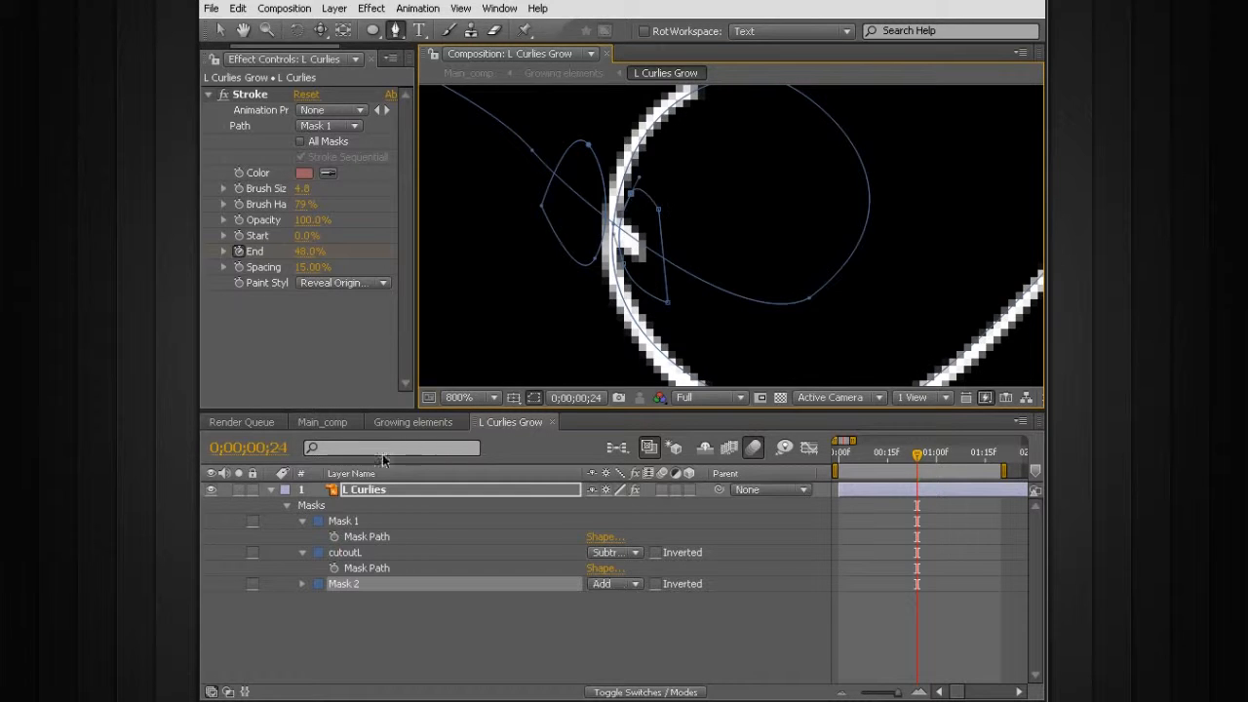
# Set the new inner mask's mode to Subtract and inspect the stem crossing closely
pyautogui.click(612, 584)
pyautogui.click(606, 599)
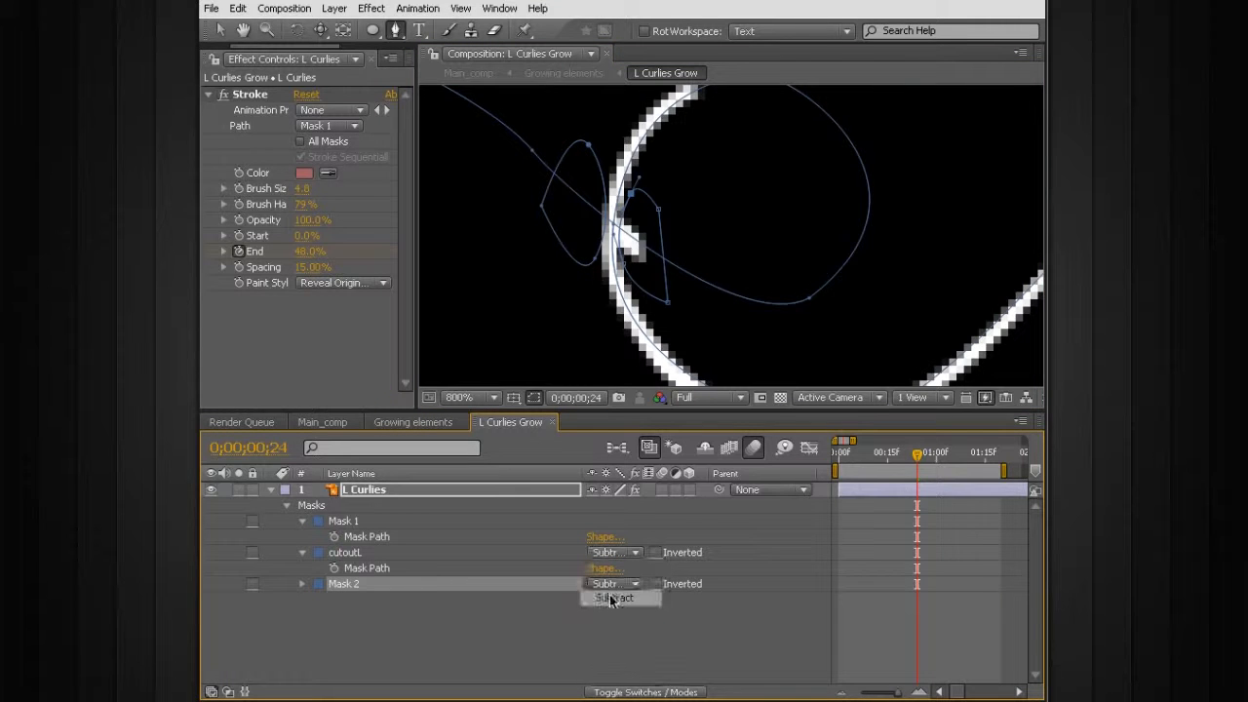
pyautogui.click(368, 650)
pyautogui.scroll(-8, 536, 322)
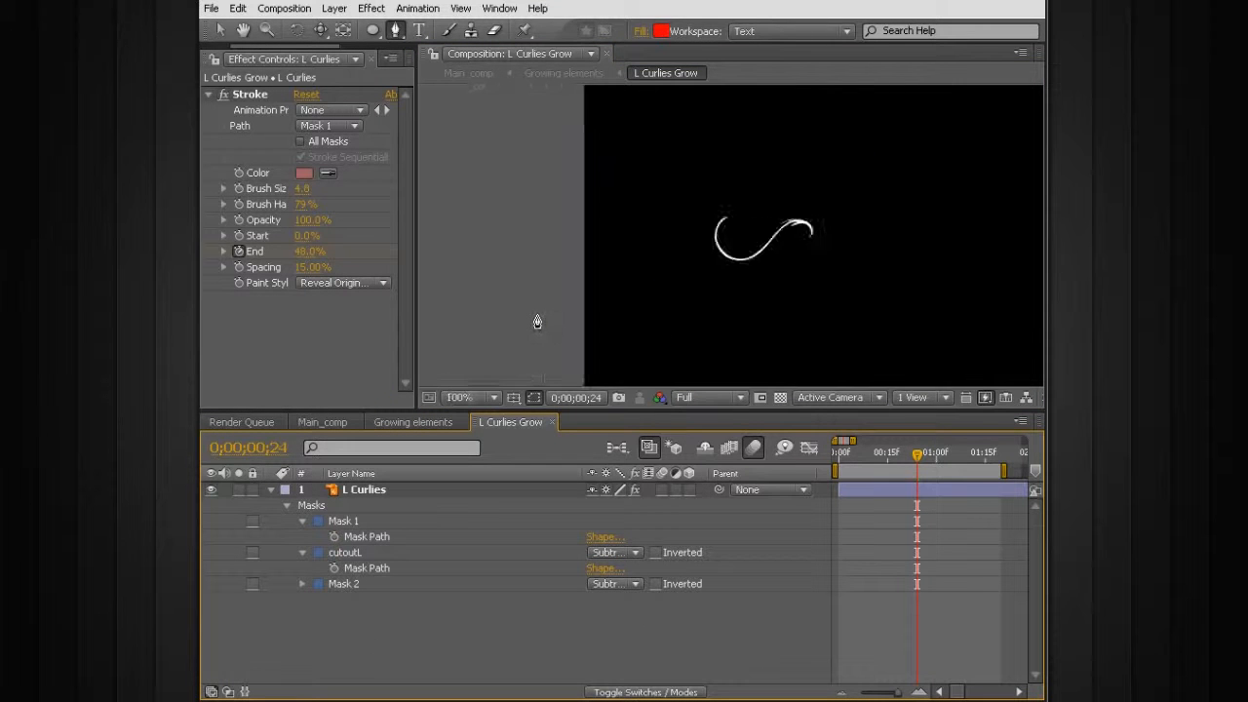
pyautogui.scroll(2, 538, 322)
pyautogui.scroll(5, 616, 272)
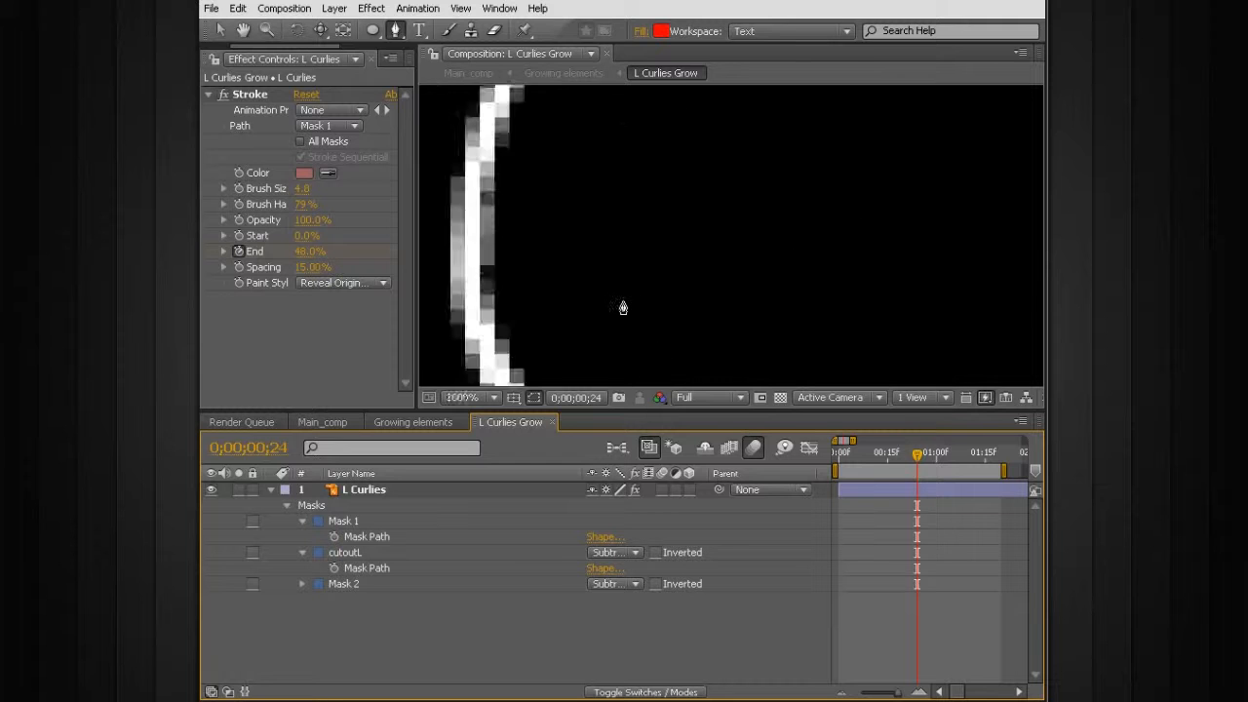
# Move the upper vertex of the inner subtract mask slightly up and left to refine its edge along the loop
pyautogui.click(406, 490)
pyautogui.press('space')
pyautogui.moveTo(523, 247); pyautogui.dragTo(546, 236)
pyautogui.scroll(1, 610, 283)
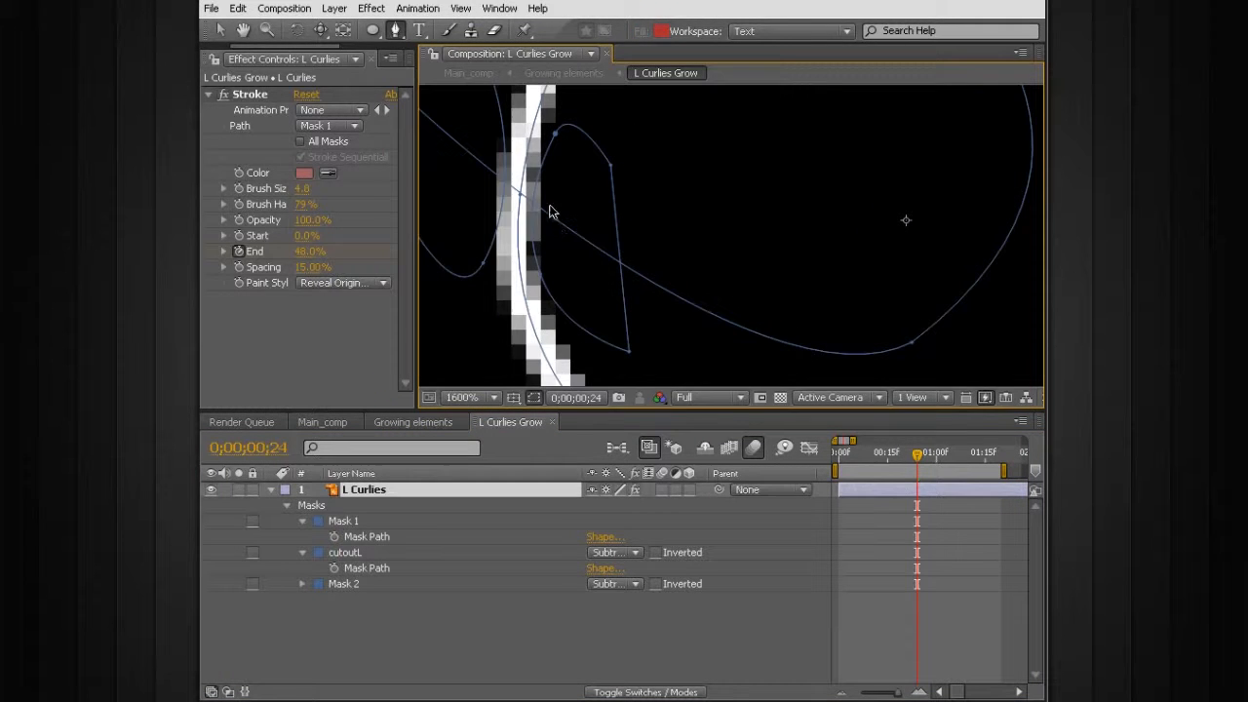
pyautogui.moveTo(554, 134); pyautogui.dragTo(549, 119)
pyautogui.scroll(-3, 548, 255)
pyautogui.scroll(-1, 579, 297)
pyautogui.click(578, 610)
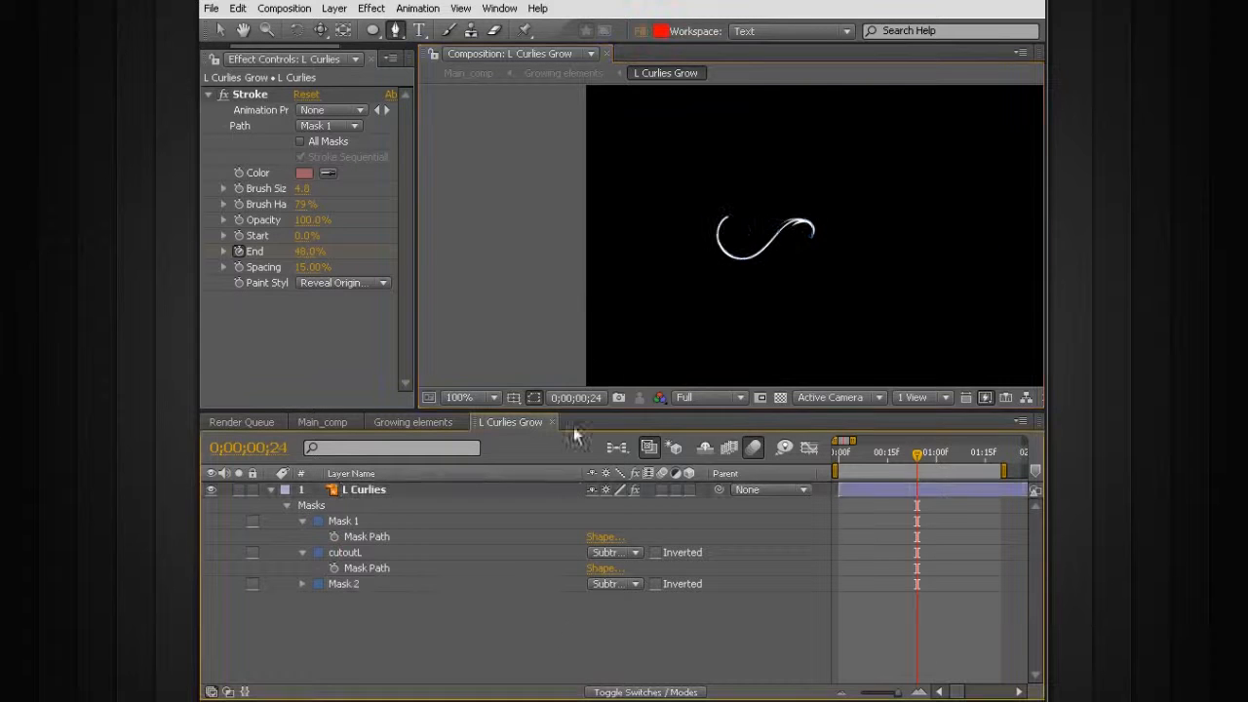
pyautogui.scroll(1, 600, 290)
pyautogui.scroll(-1, 599, 289)
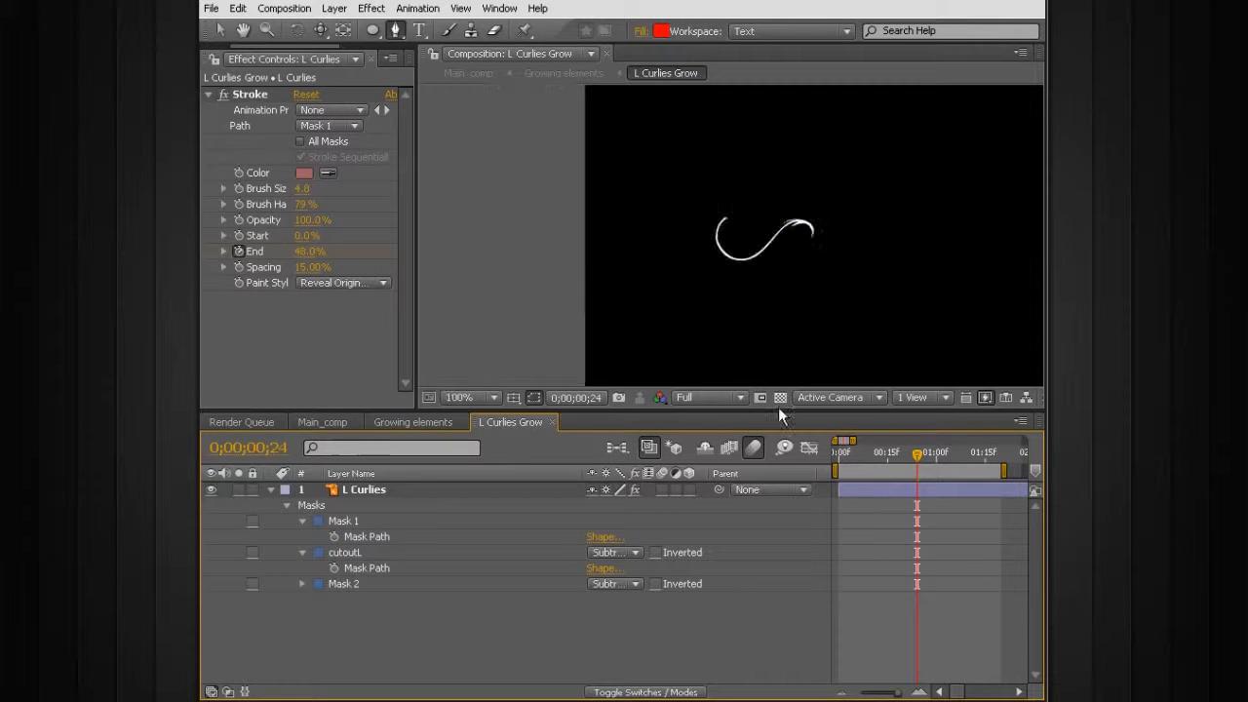
# Step through the stroke reveal from 0;00;01;03 to about 0;00;01;12, examining how the curl grows across the two subtract masks
pyautogui.moveTo(917, 460)
pyautogui.mouseDown()
pyautogui.moveTo(851, 457)
pyautogui.moveTo(940, 447)
pyautogui.moveTo(961, 431)
pyautogui.moveTo(946, 444)
pyautogui.mouseUp()
pyautogui.press('pagedown')
pyautogui.press('pageup')
pyautogui.scroll(4, 716, 225)
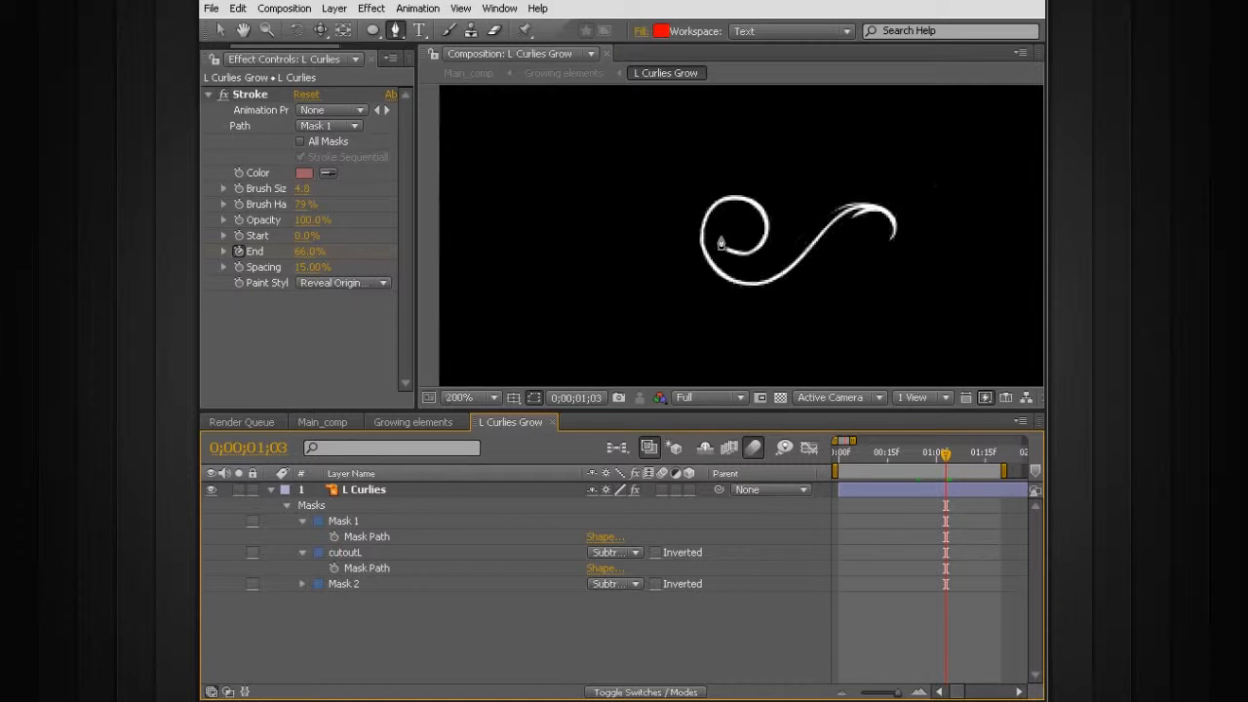
pyautogui.press('pagedown')
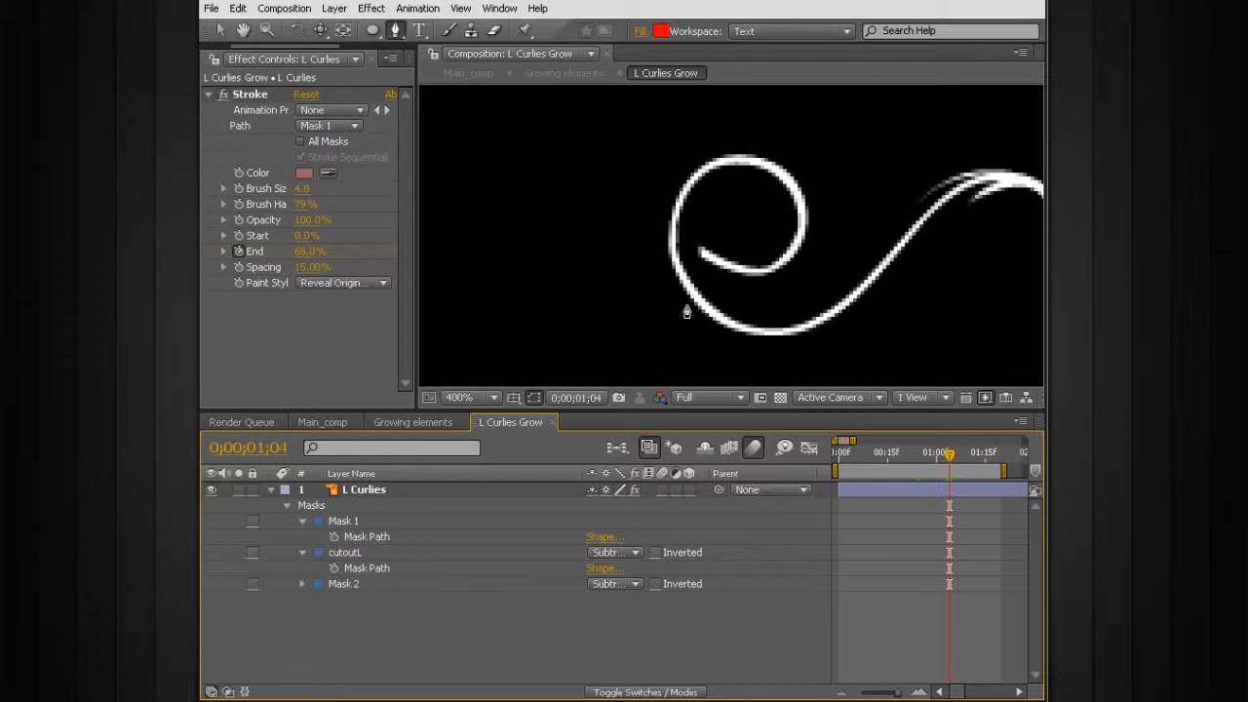
pyautogui.press('pagedown')
pyautogui.press('pagedown')
pyautogui.press('pagedown')
pyautogui.press('pagedown')
pyautogui.press('pagedown')
pyautogui.press('pagedown')
pyautogui.press('pagedown')
pyautogui.press('pagedown')
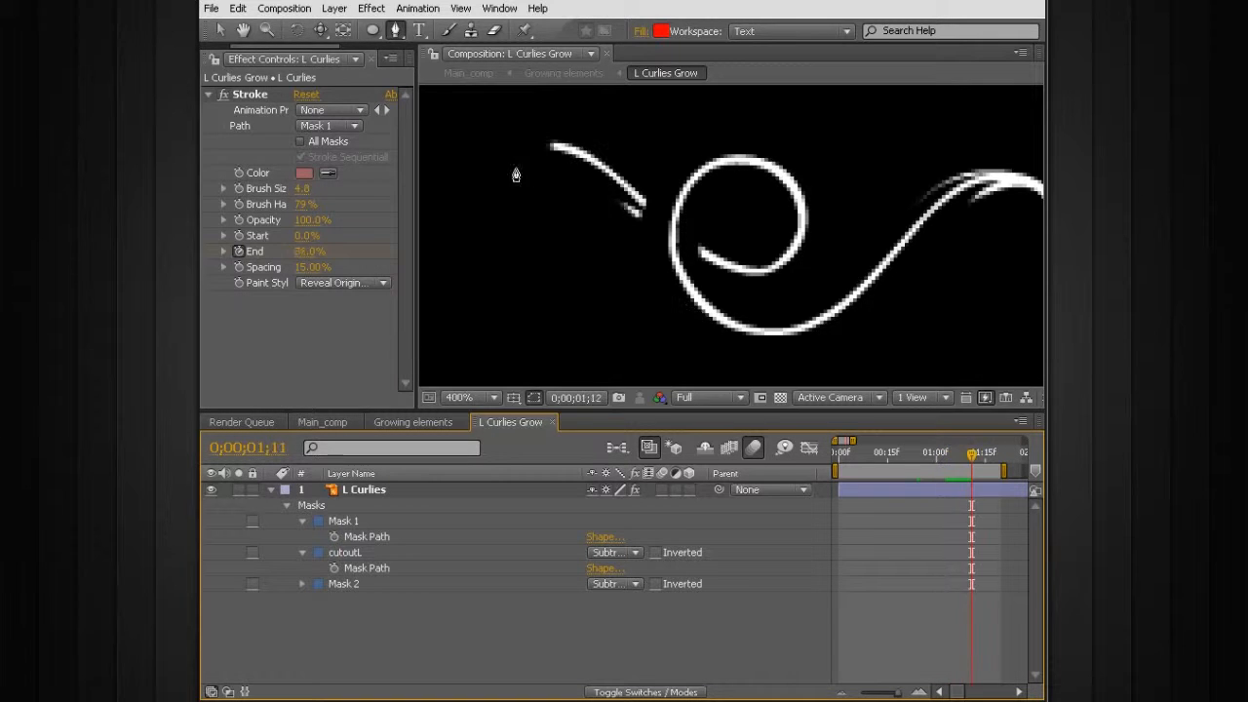
# Step back to 0;00;01;04 and compare the neighbouring frames at 800% to see where the growing stem reaches the inner mask
pyautogui.press('pageup')
pyautogui.press('pageup')
pyautogui.press('pageup')
pyautogui.press('pageup')
pyautogui.press('pageup')
pyautogui.press('pageup')
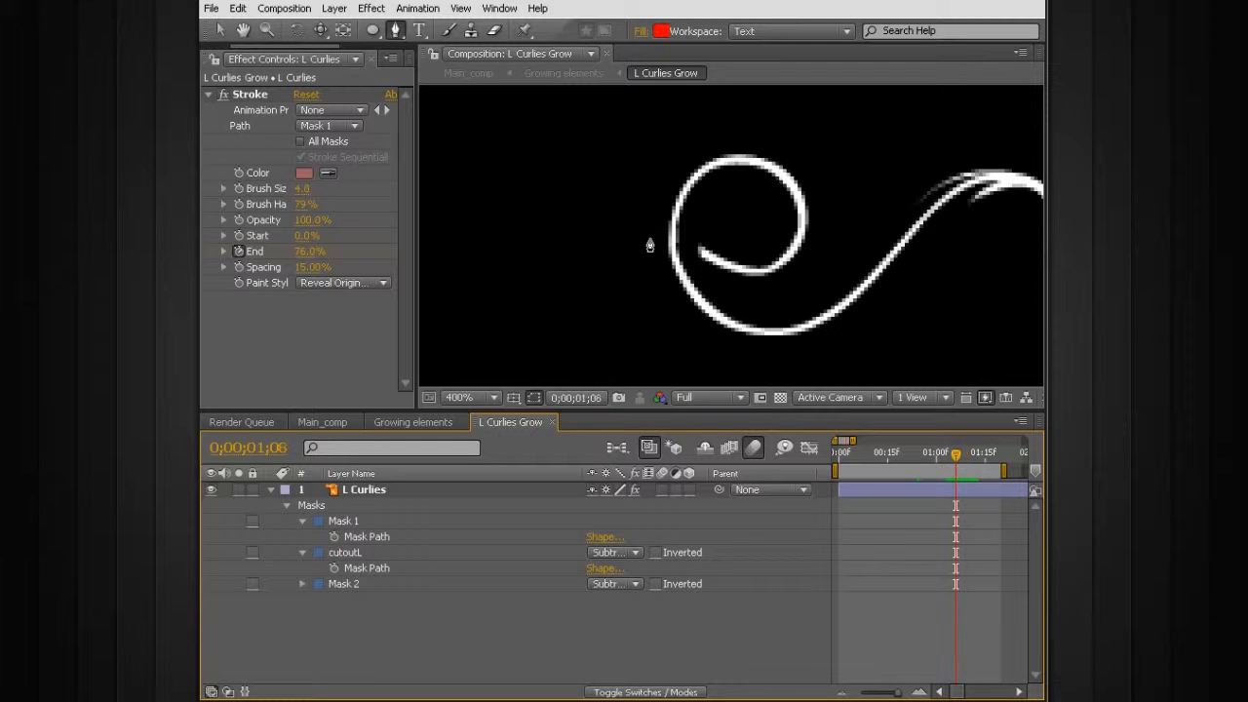
pyautogui.press('pageup')
pyautogui.press('pageup')
pyautogui.press('.')
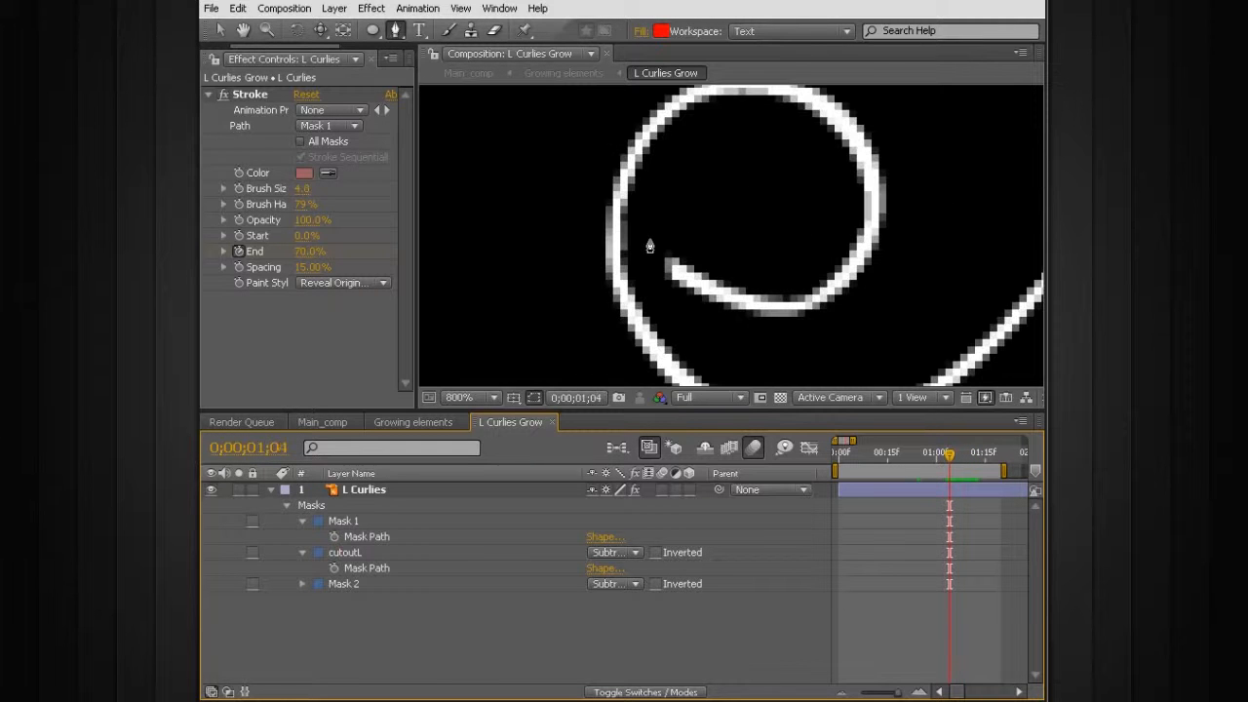
pyautogui.press('pageup')
pyautogui.press('pagedown')
pyautogui.press('pageup')
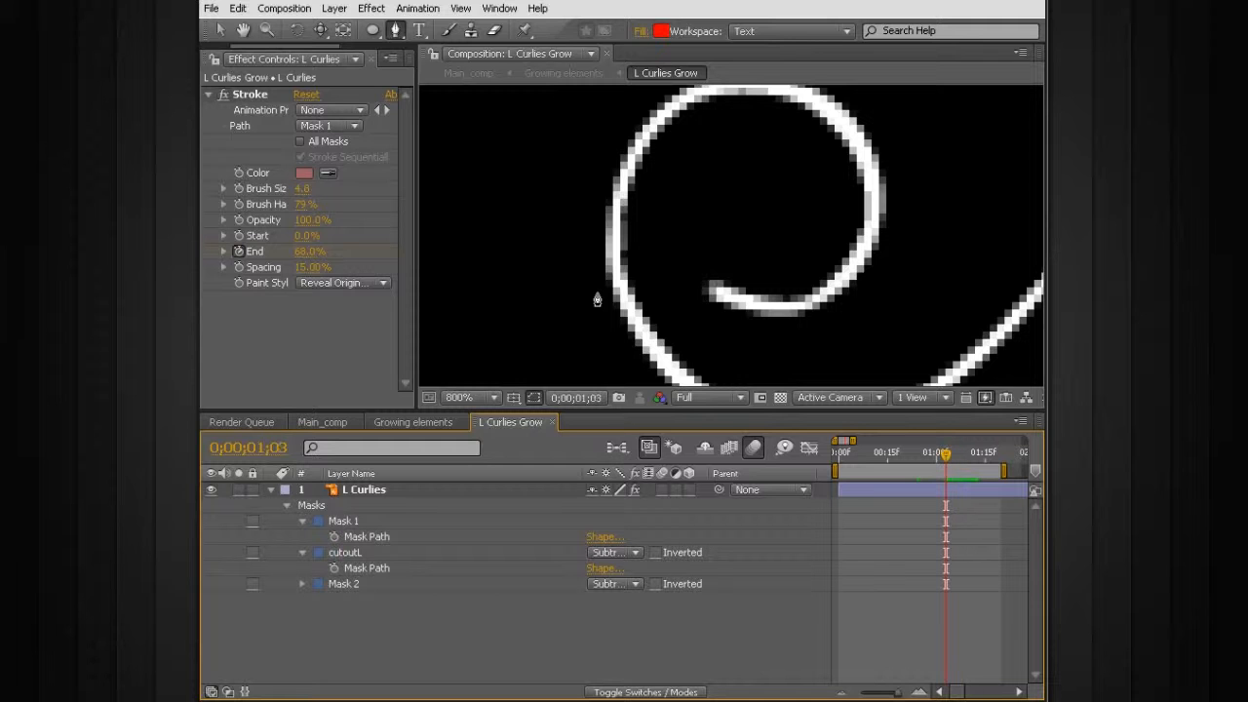
pyautogui.press('pagedown')
pyautogui.press('pageup')
pyautogui.press('pagedown')
pyautogui.press('pageup')
pyautogui.press('pagedown')
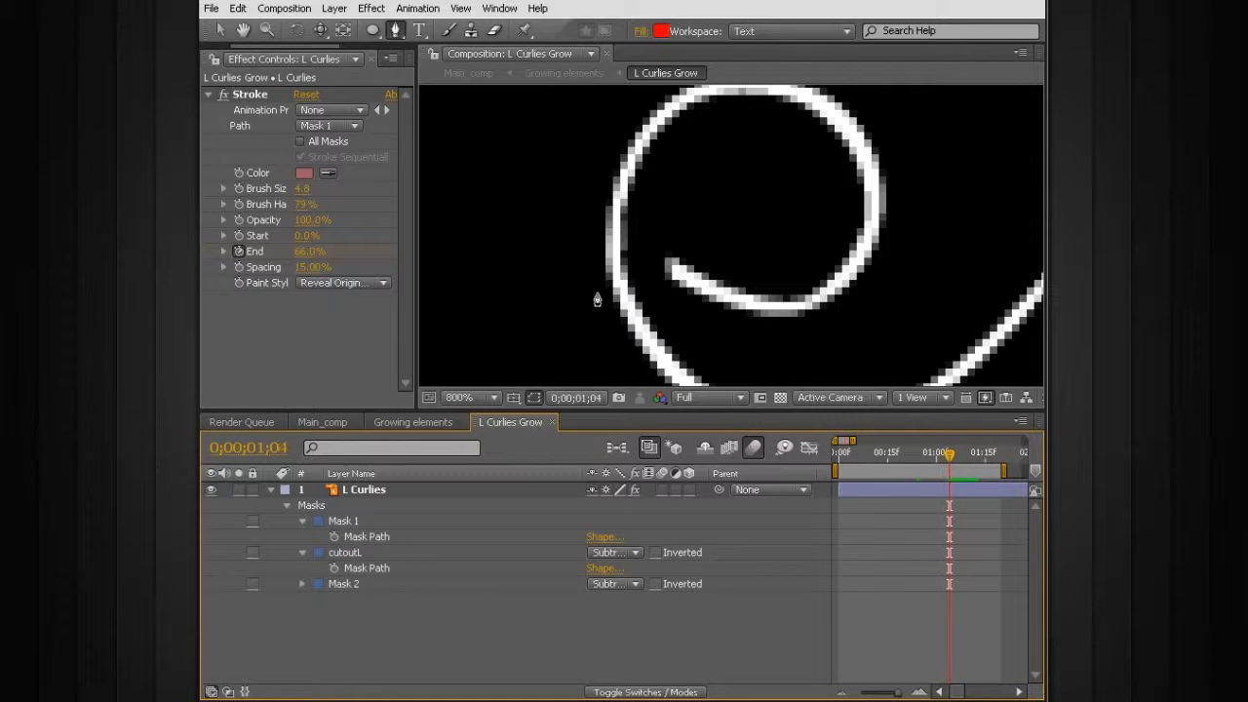
pyautogui.press('pageup')
pyautogui.press('pagedown')
# Start keyframing Mask 2's Mask Expansion at 0;00;01;04 with 0.0 pixels
pyautogui.click(342, 585)
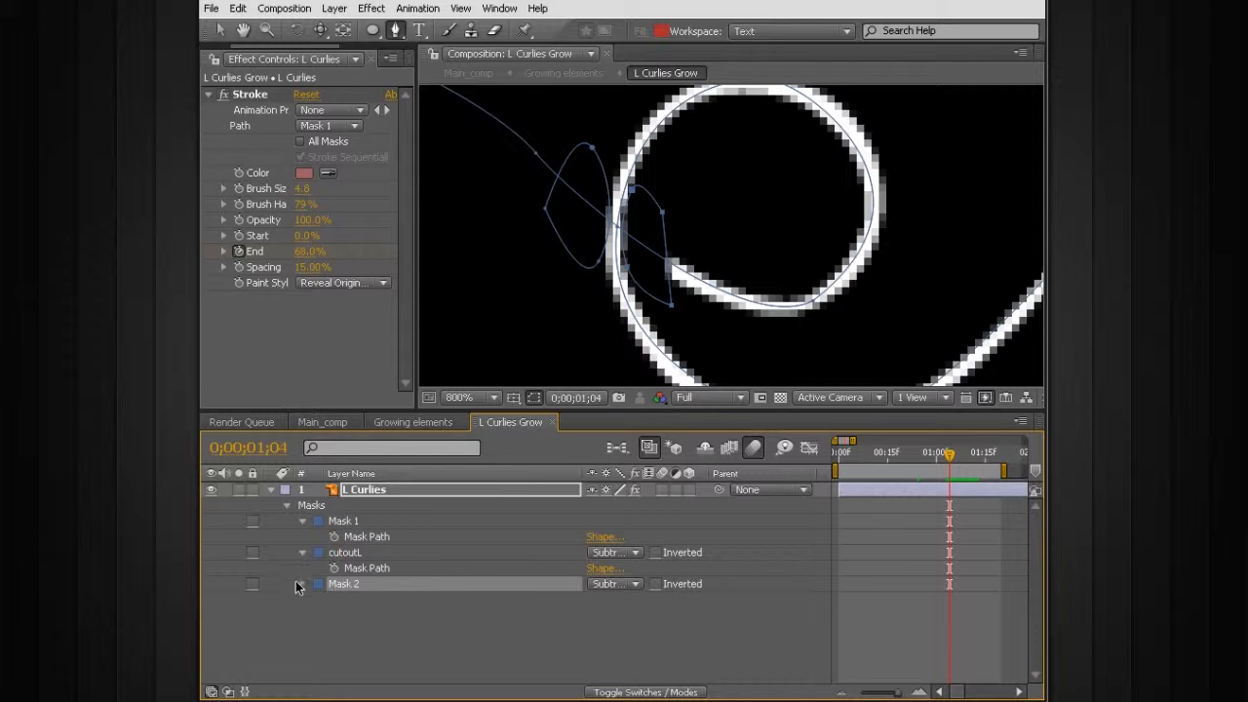
pyautogui.click(303, 583)
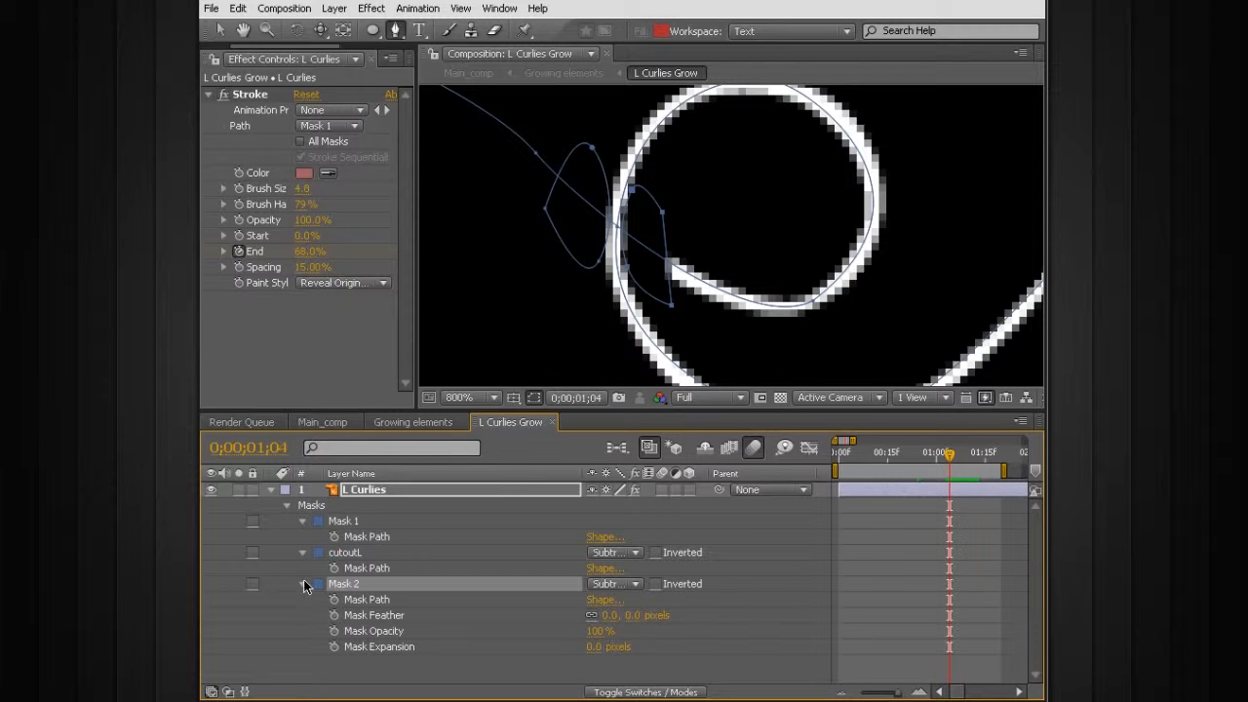
pyautogui.click(333, 646)
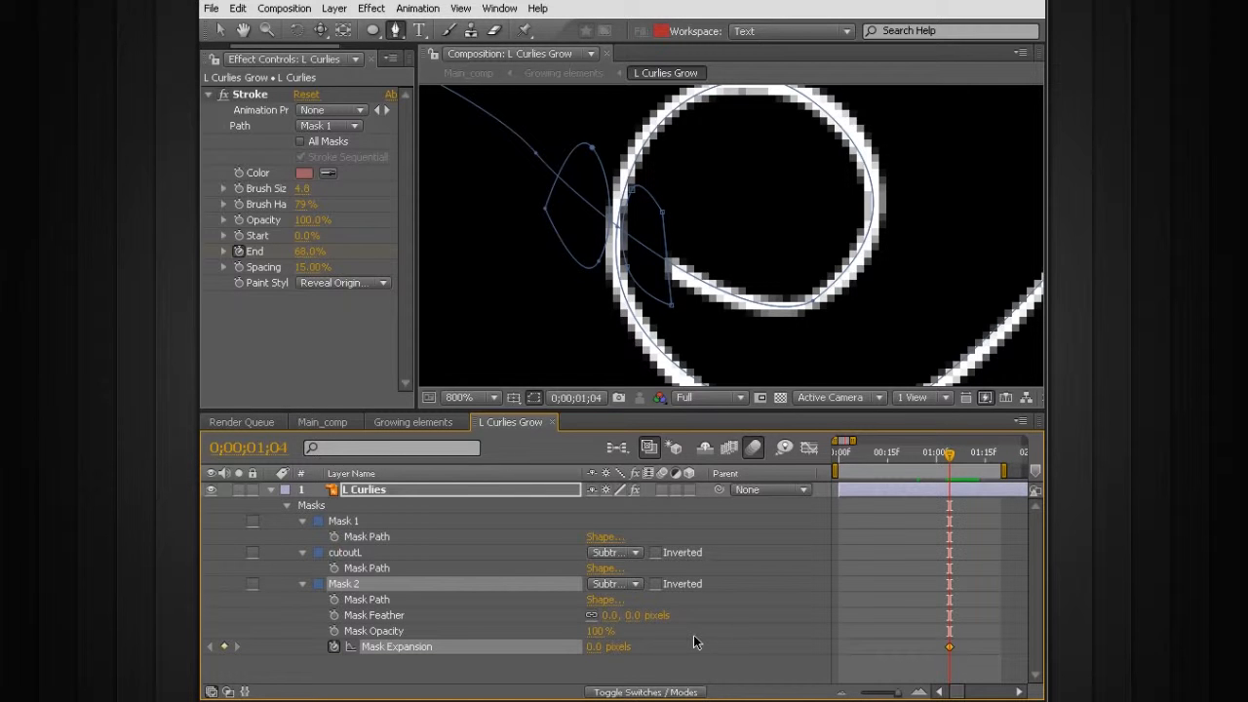
# Set Mask 2's Mask Expansion to -33.0 pixels at 0;00;01;05 and compare the two keyframed frames
pyautogui.press('pagedown')
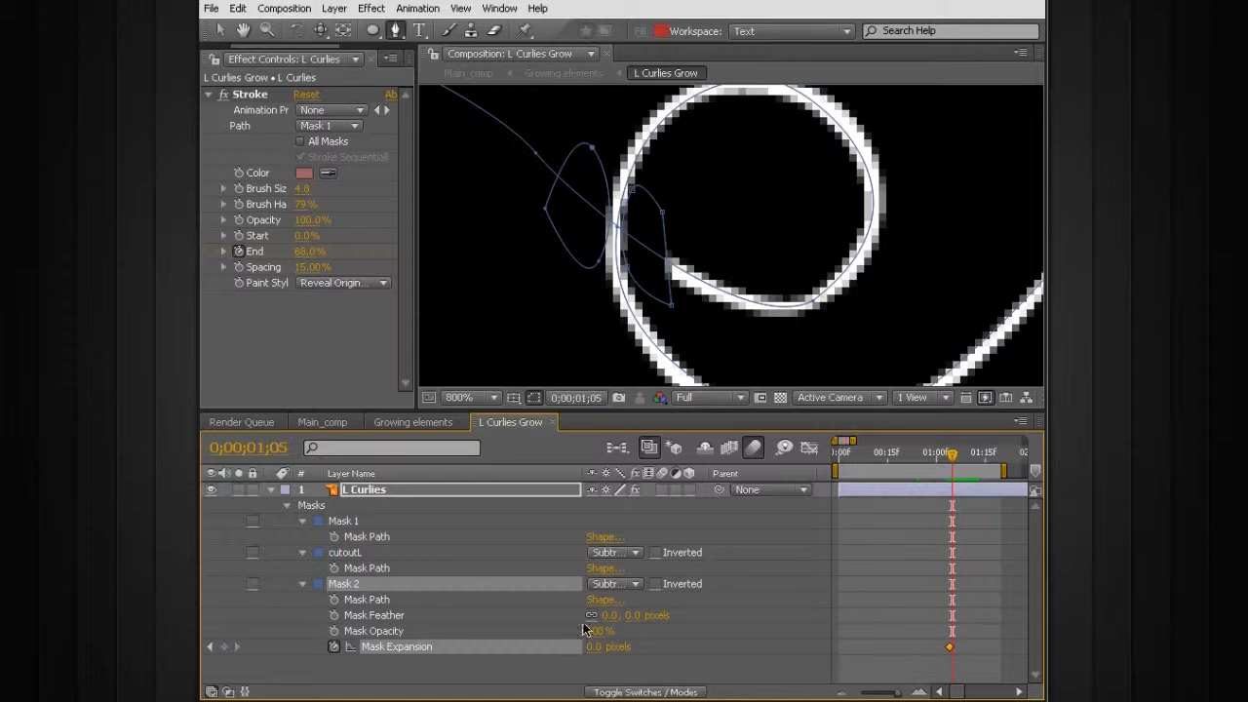
pyautogui.moveTo(589, 647); pyautogui.dragTo(578, 650)
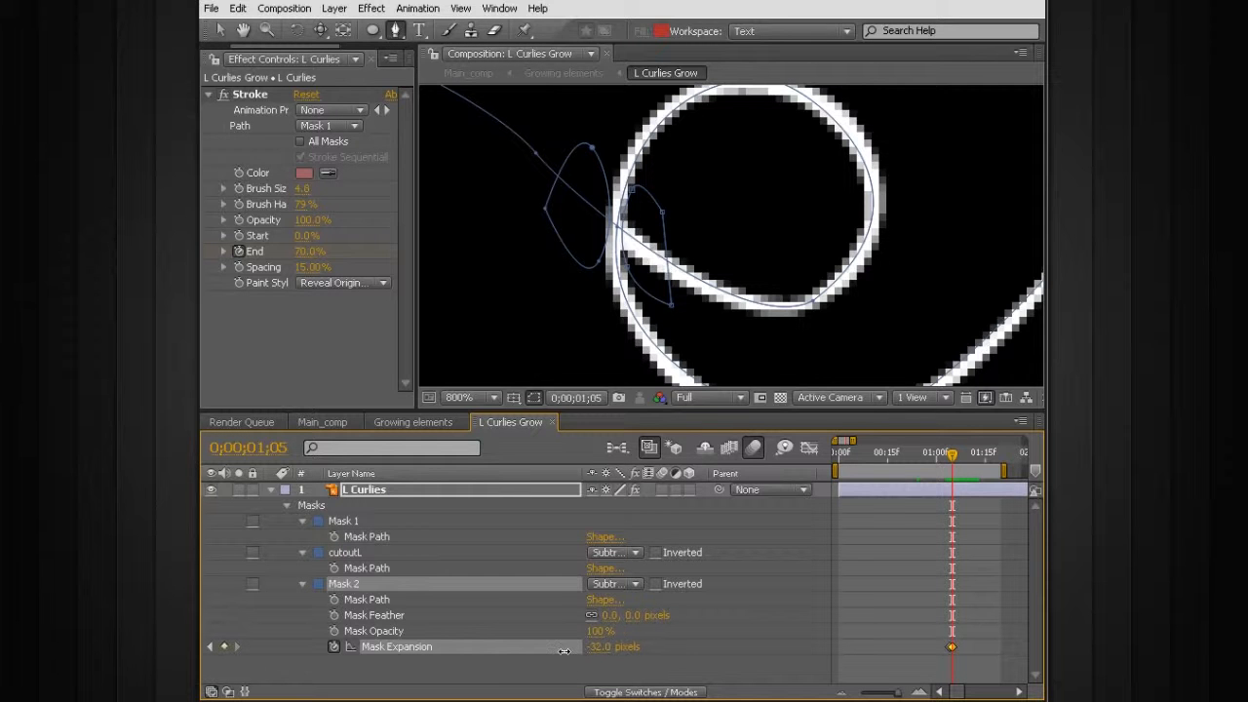
pyautogui.press('pageup')
pyautogui.press('pagedown')
pyautogui.press('pageup')
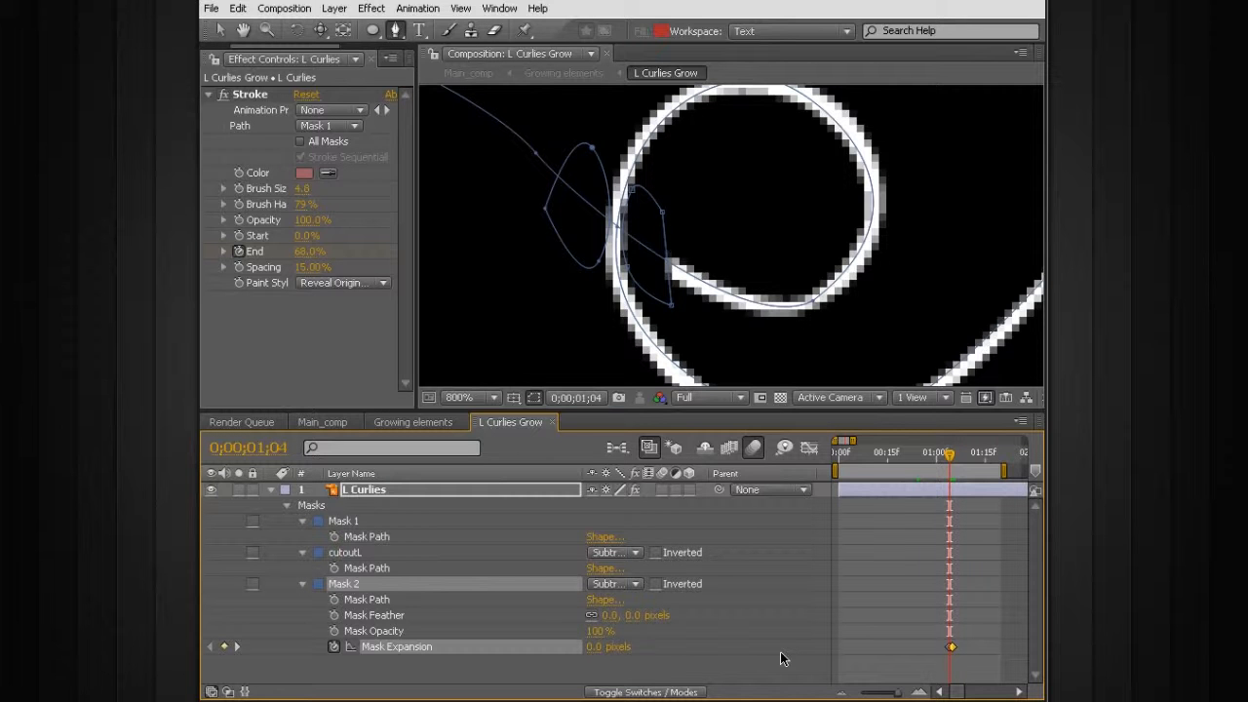
pyautogui.press('pagedown')
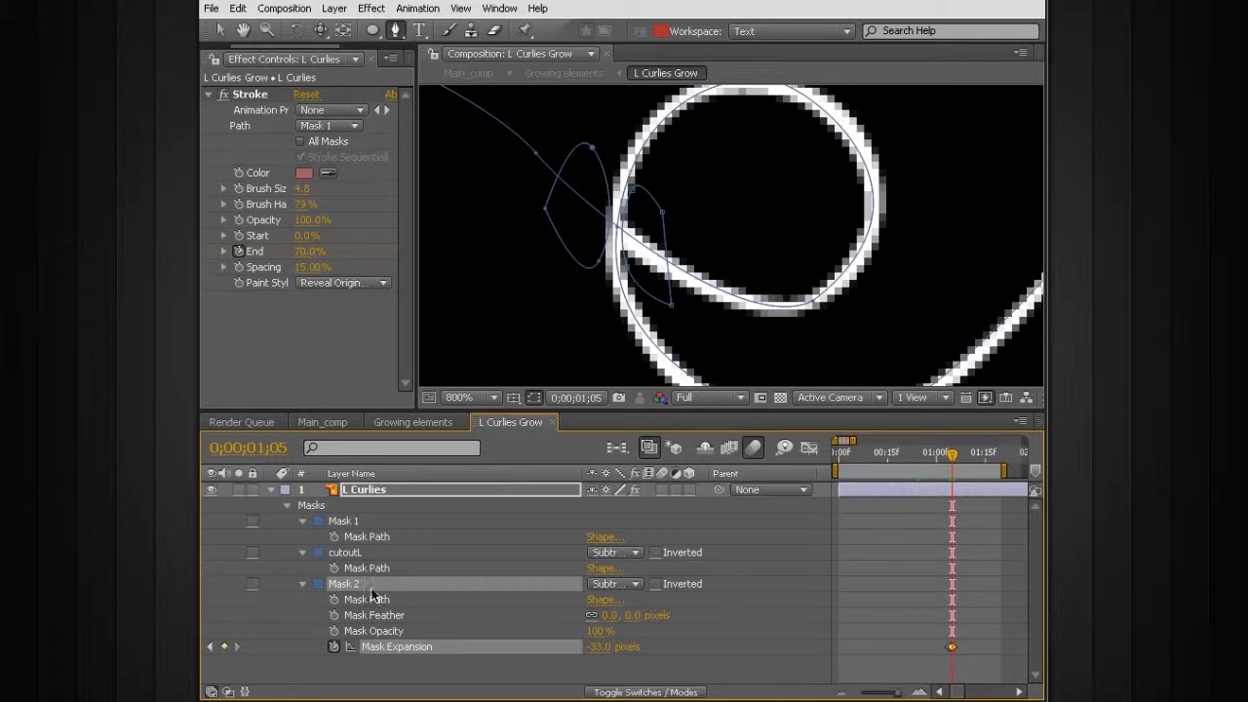
# Reveal cutoutL's mask properties and start keyframing its Mask Expansion at 0;00;01;05 with 0.0 pixels
pyautogui.click(353, 554)
pyautogui.click(302, 553)
pyautogui.click(302, 553)
pyautogui.click(334, 614)
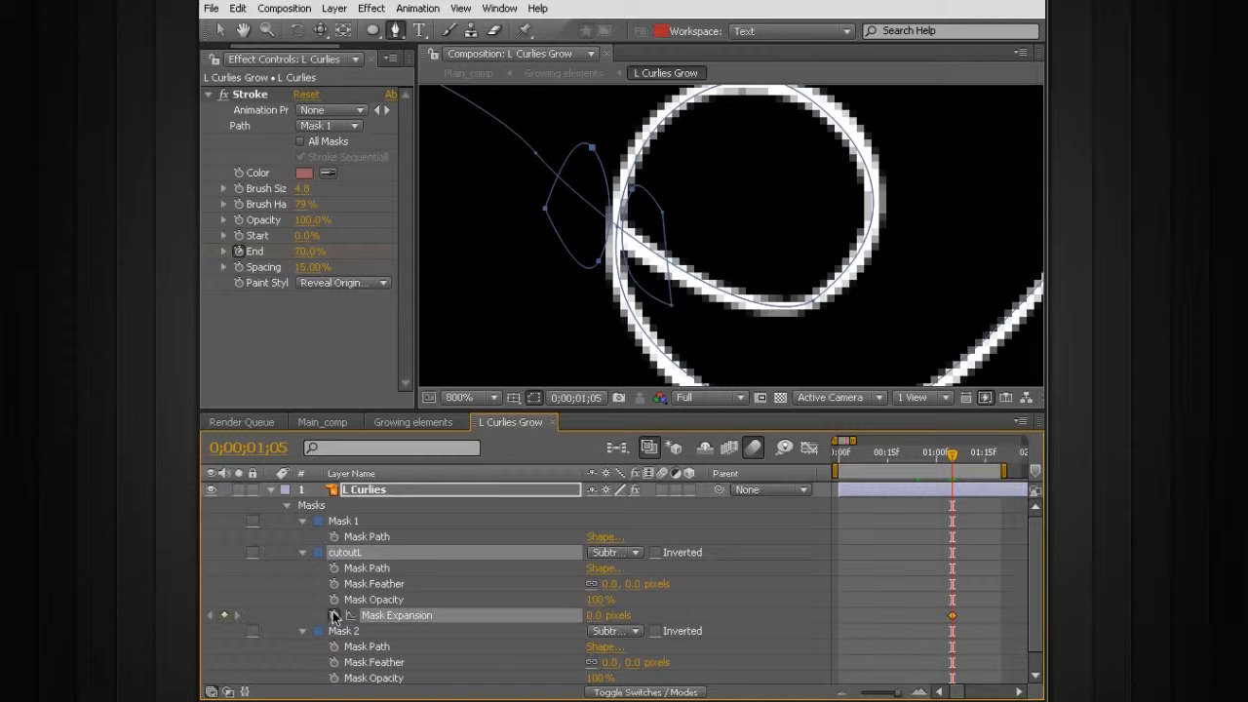
# Set cutoutL's Mask Expansion to -79.0 pixels at 0;00;01;06 and step through the surrounding frames to check the crossing
pyautogui.press('pagedown')
pyautogui.moveTo(591, 614); pyautogui.dragTo(519, 610)
pyautogui.press('pageup')
pyautogui.press('pageup')
pyautogui.press('pageup')
pyautogui.press('pageup')
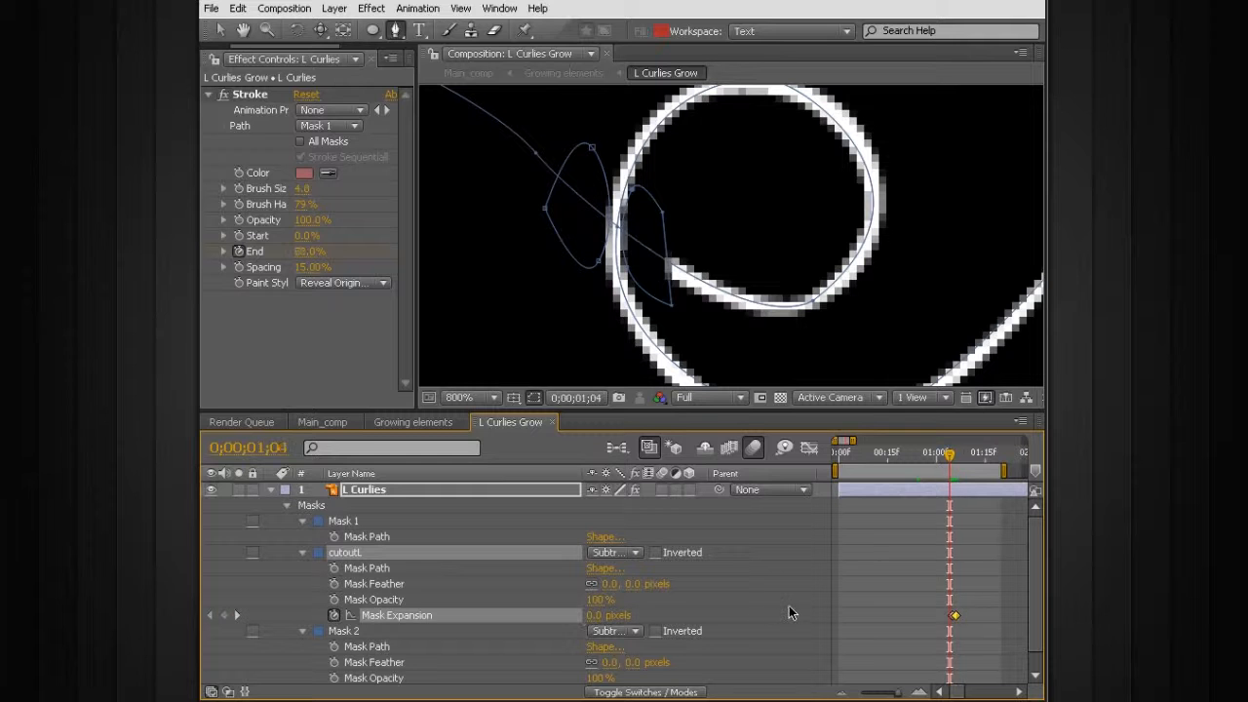
pyautogui.press('pagedown')
pyautogui.press('pagedown')
pyautogui.press('pagedown')
pyautogui.press('pagedown')
pyautogui.press('pagedown')
pyautogui.press('pagedown')
pyautogui.press('pagedown')
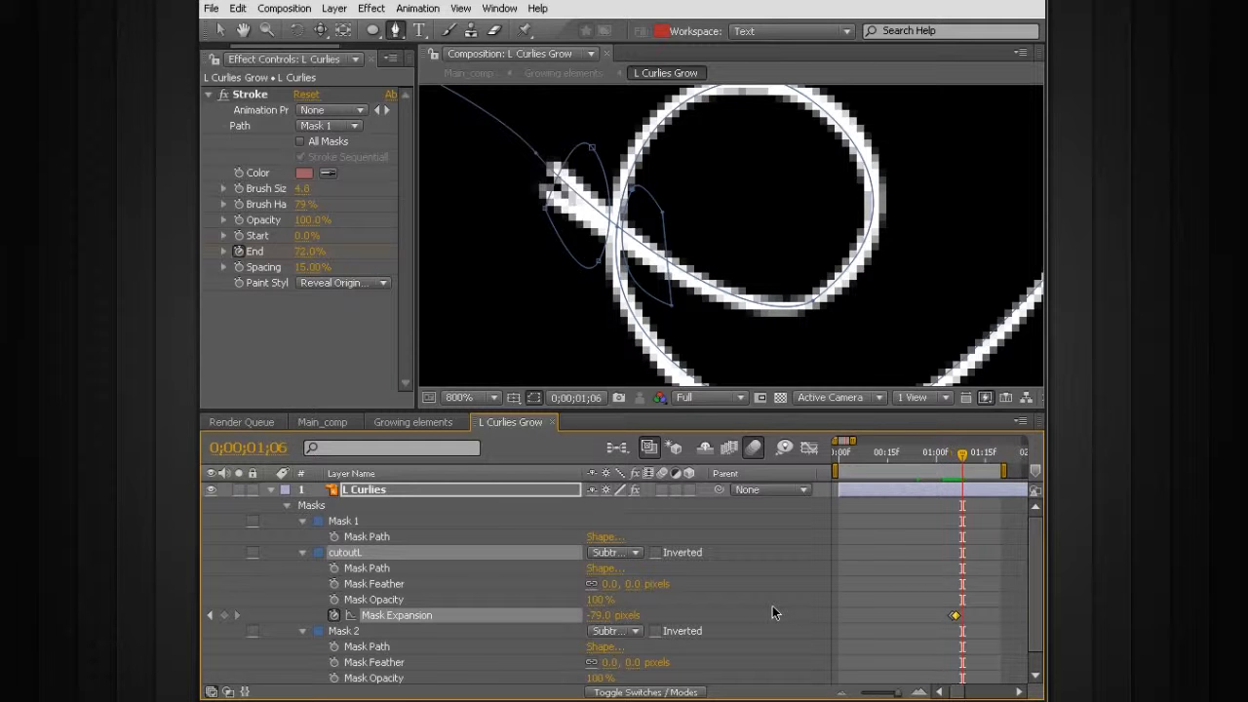
# Collapse the L Curlies layer's properties and preview the whole growth animation at 200%
pyautogui.scroll(-2, 654, 368)
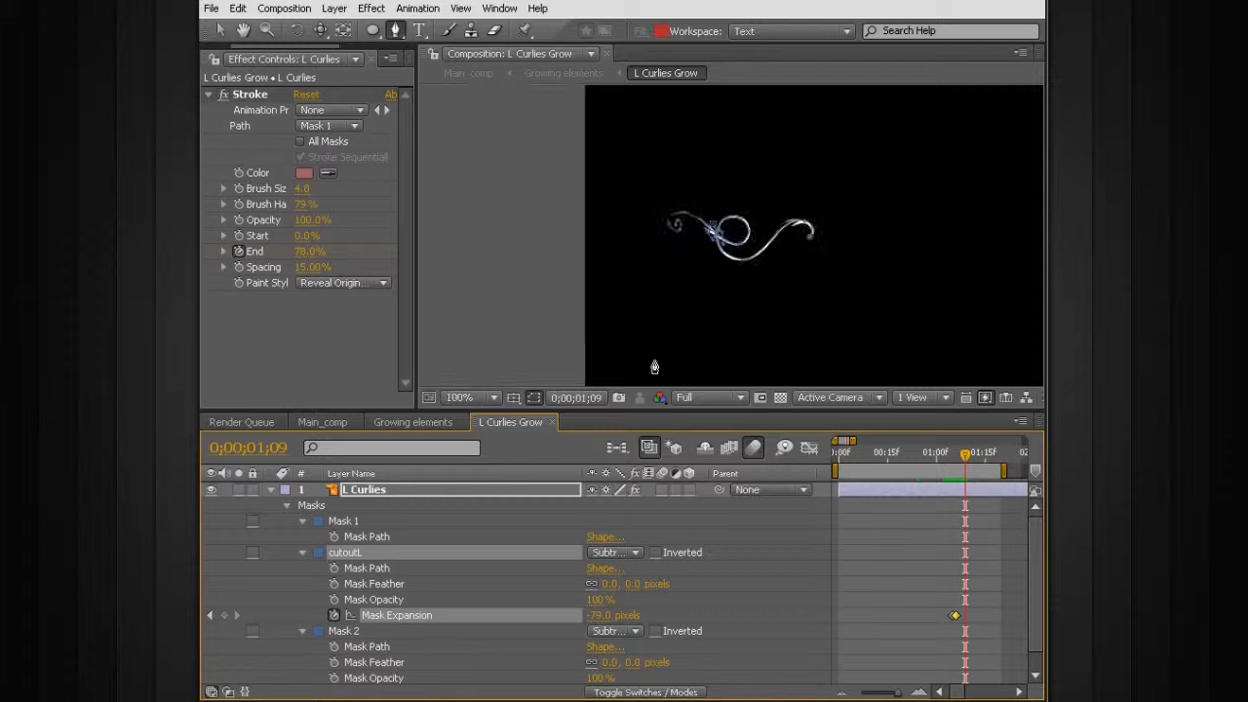
pyautogui.click(854, 553)
pyautogui.hotkey('ctrl', 'a')
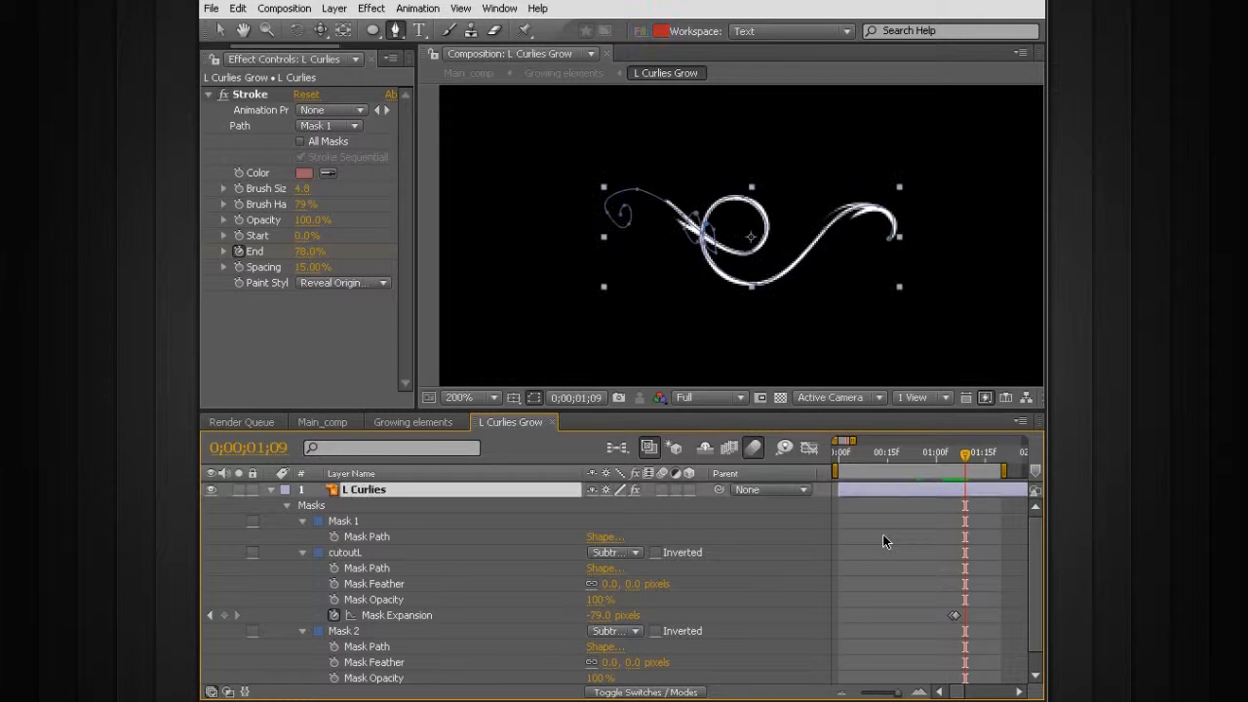
pyautogui.press('u')
pyautogui.press('u')
pyautogui.click(877, 607)
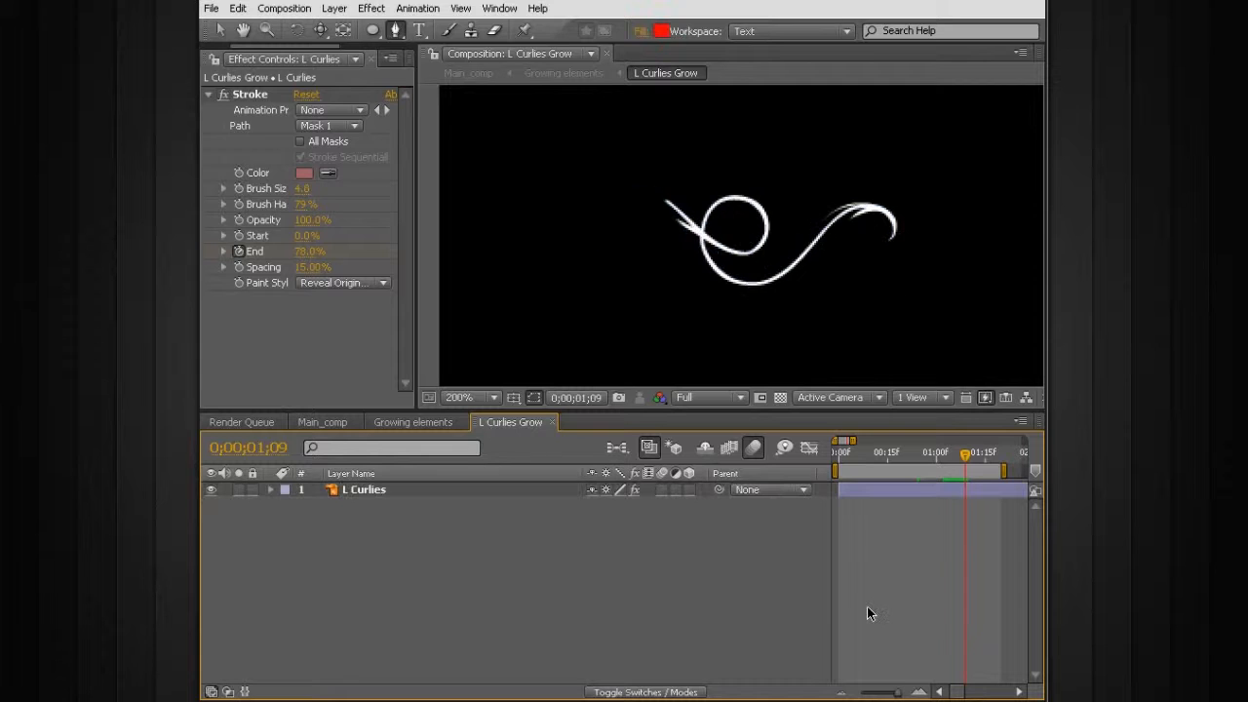
pyautogui.press('space')
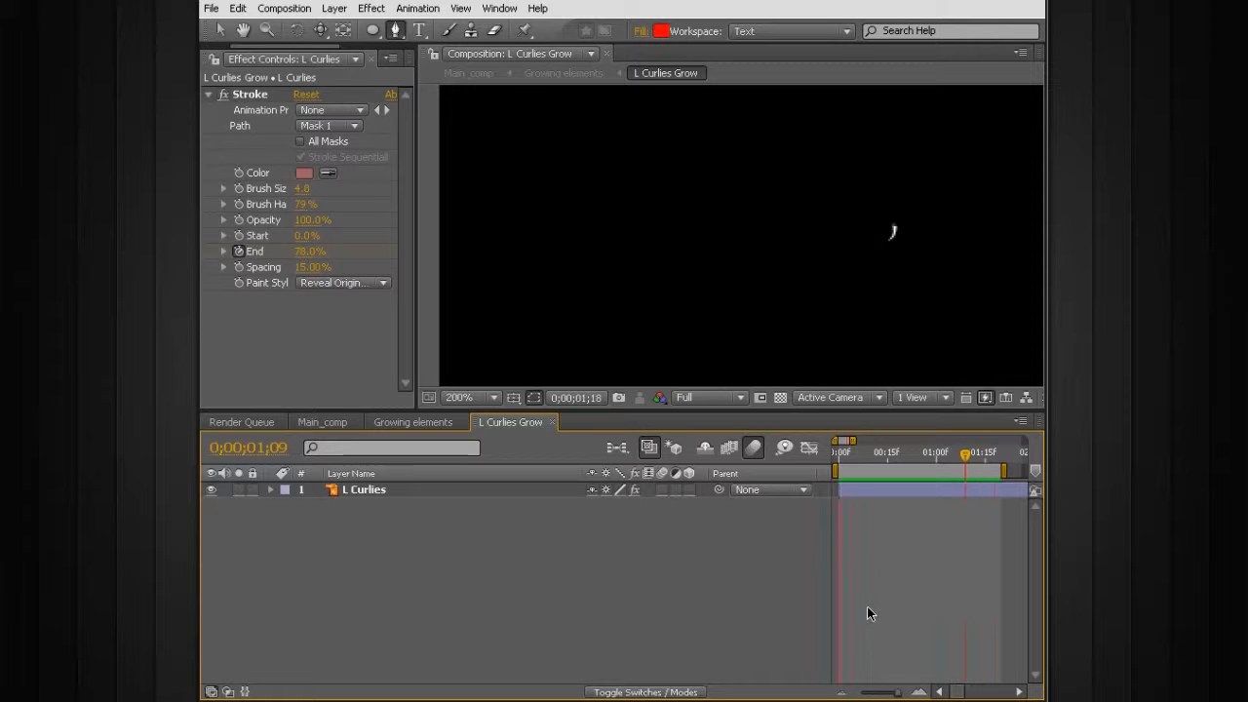
# Reveal the L Curlies layer's keyframed properties and go to 0;00;01;20, where the stroke ends
pyautogui.click(916, 494)
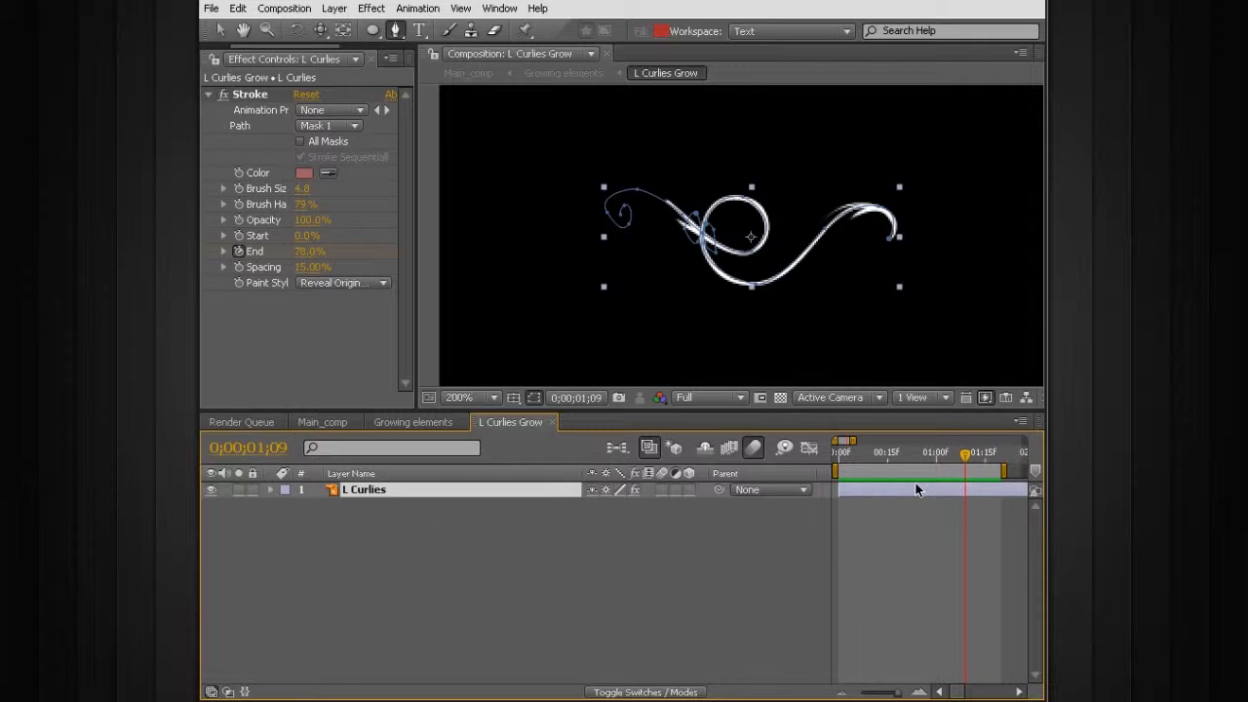
pyautogui.press('u')
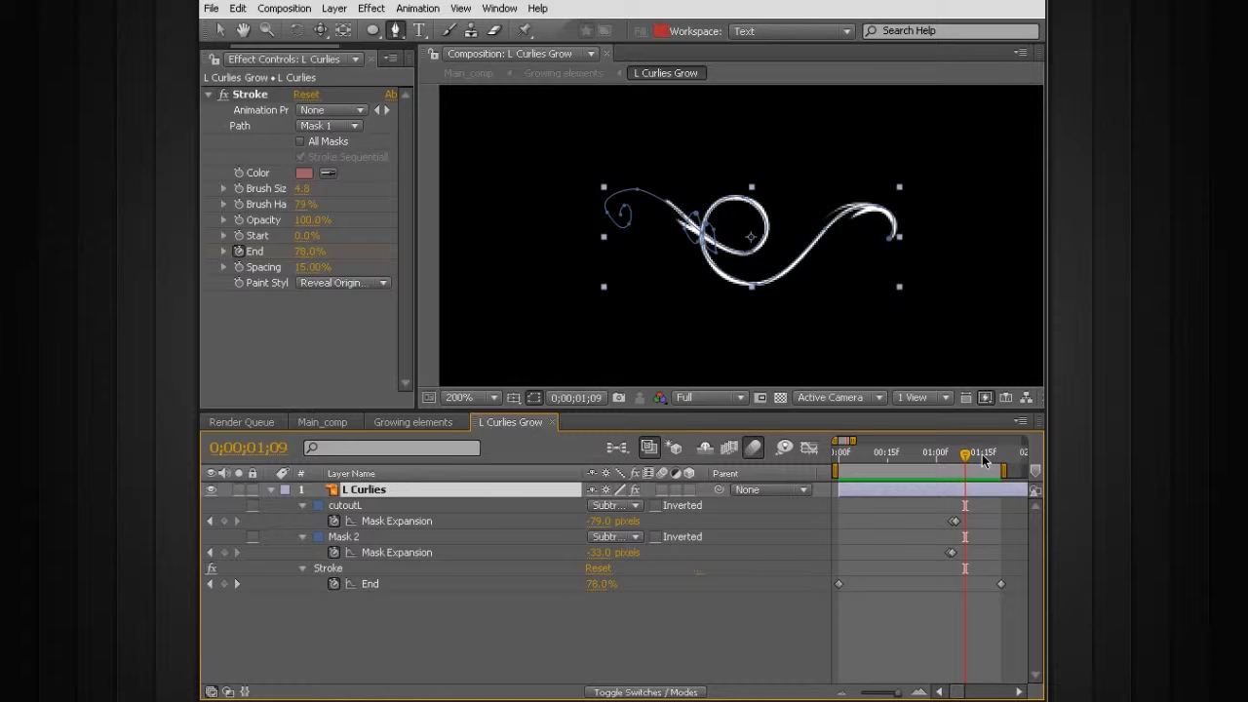
pyautogui.moveTo(980, 461)
pyautogui.mouseDown()
pyautogui.moveTo(927, 457)
pyautogui.moveTo(972, 455)
pyautogui.mouseUp()
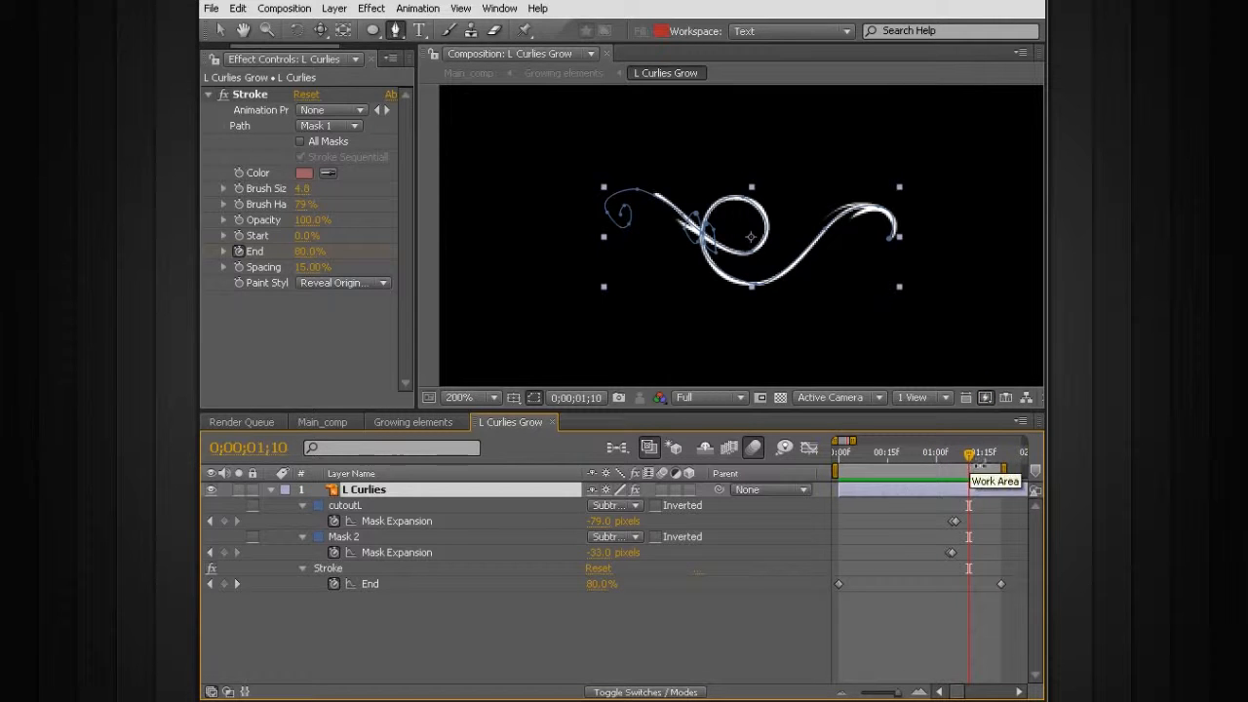
pyautogui.click(991, 455)
pyautogui.click(1001, 454)
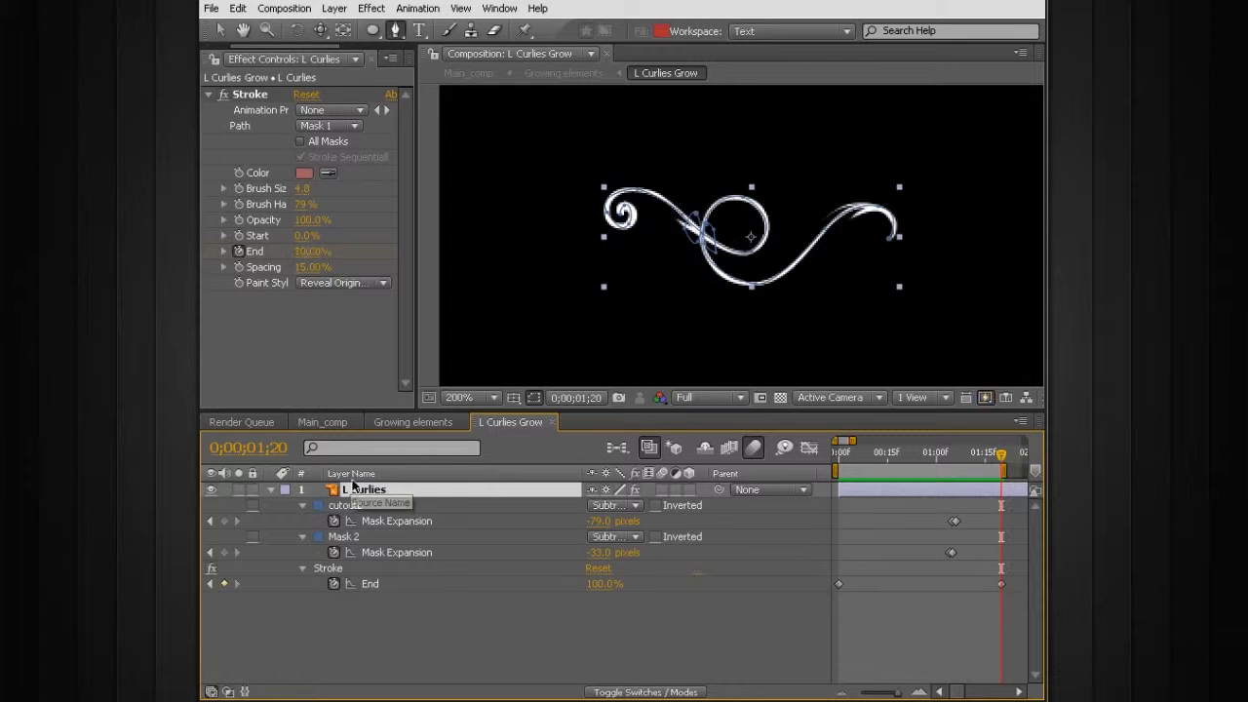
# Duplicate the L Curlies layer and rename the lower layer as L Curlies_main limb
pyautogui.click(354, 474)
pyautogui.hotkey('ctrl', 'd')
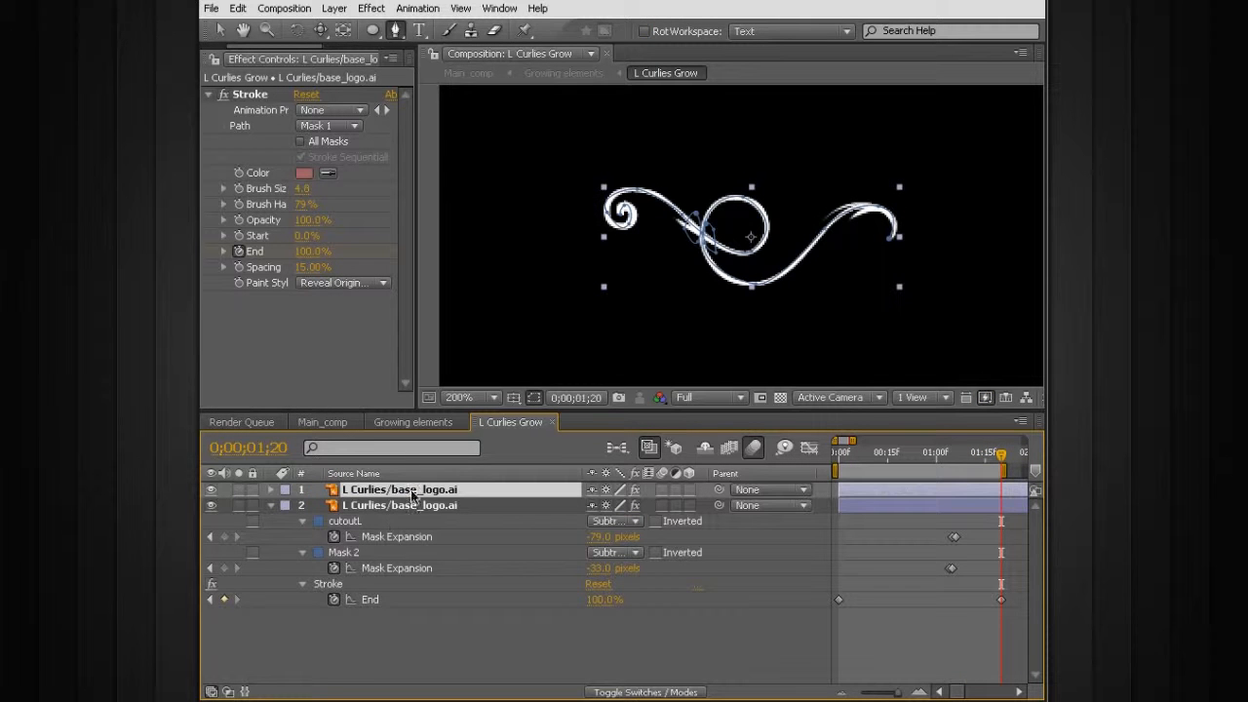
pyautogui.click(425, 505)
pyautogui.press('Return')
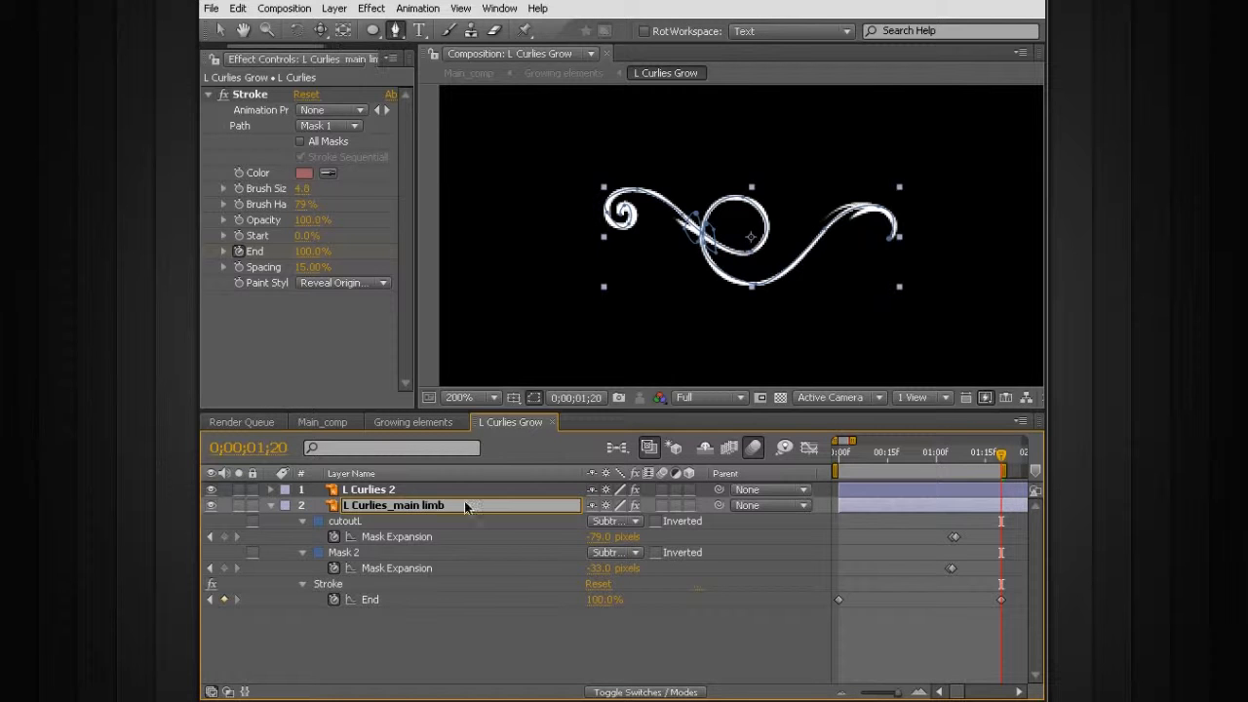
# Rename the duplicated upper layer as L Curlies first limb
pyautogui.click(488, 492)
pyautogui.press('Return')
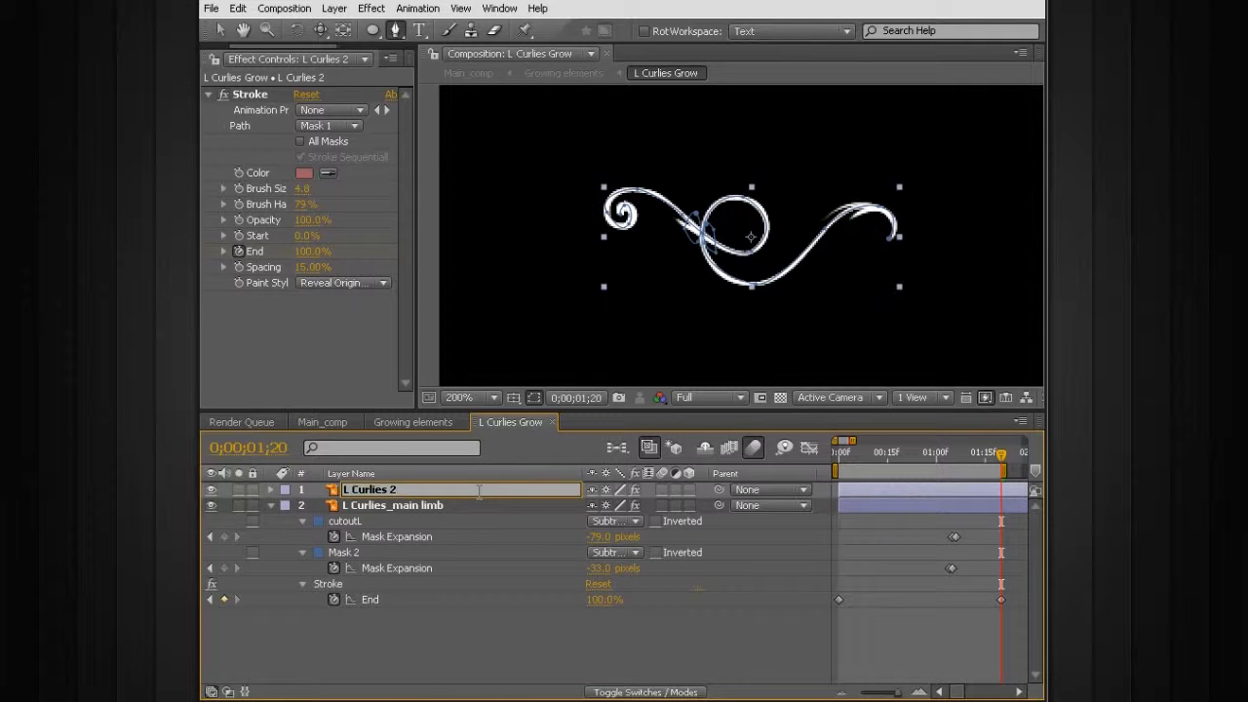
pyautogui.write('first limb')
pyautogui.press('Return')
# Delete all masks from L Curlies first limb and turn off its Stroke effect so the full artwork shows
pyautogui.press('m')
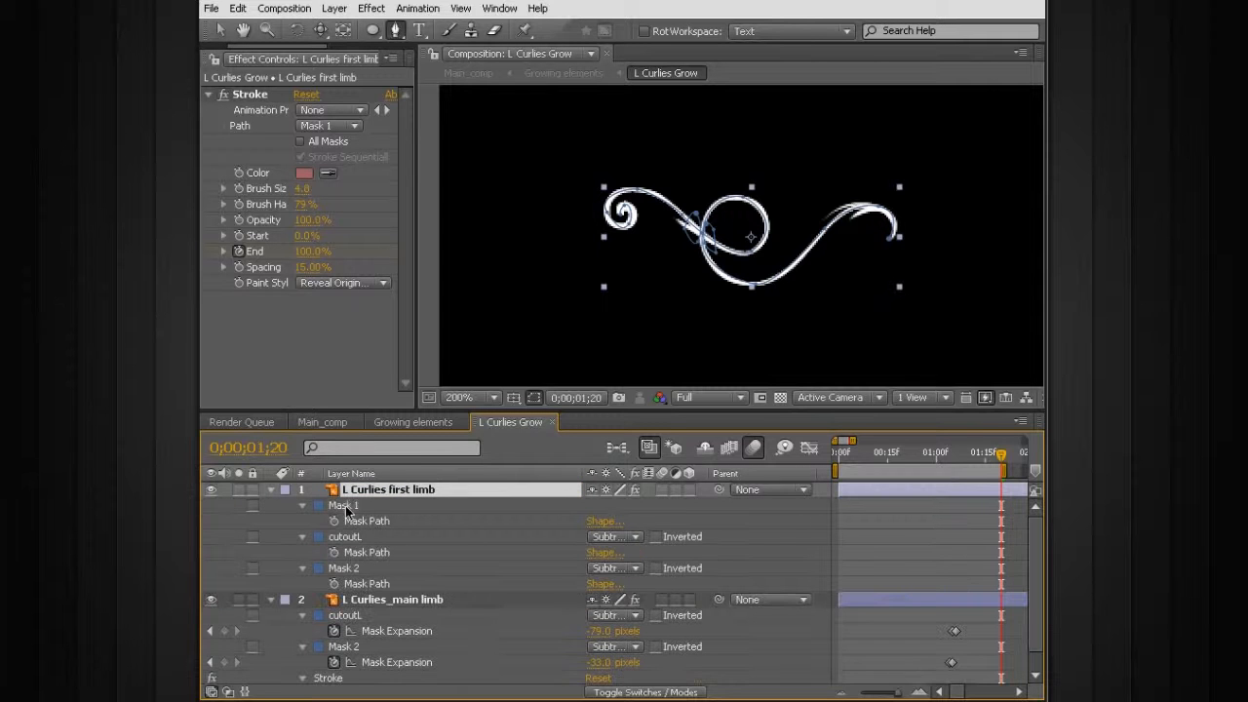
pyautogui.click(345, 505)
pyautogui.keyDown('shift'); pyautogui.click(345, 569); pyautogui.keyUp('shift')
pyautogui.press('Delete')
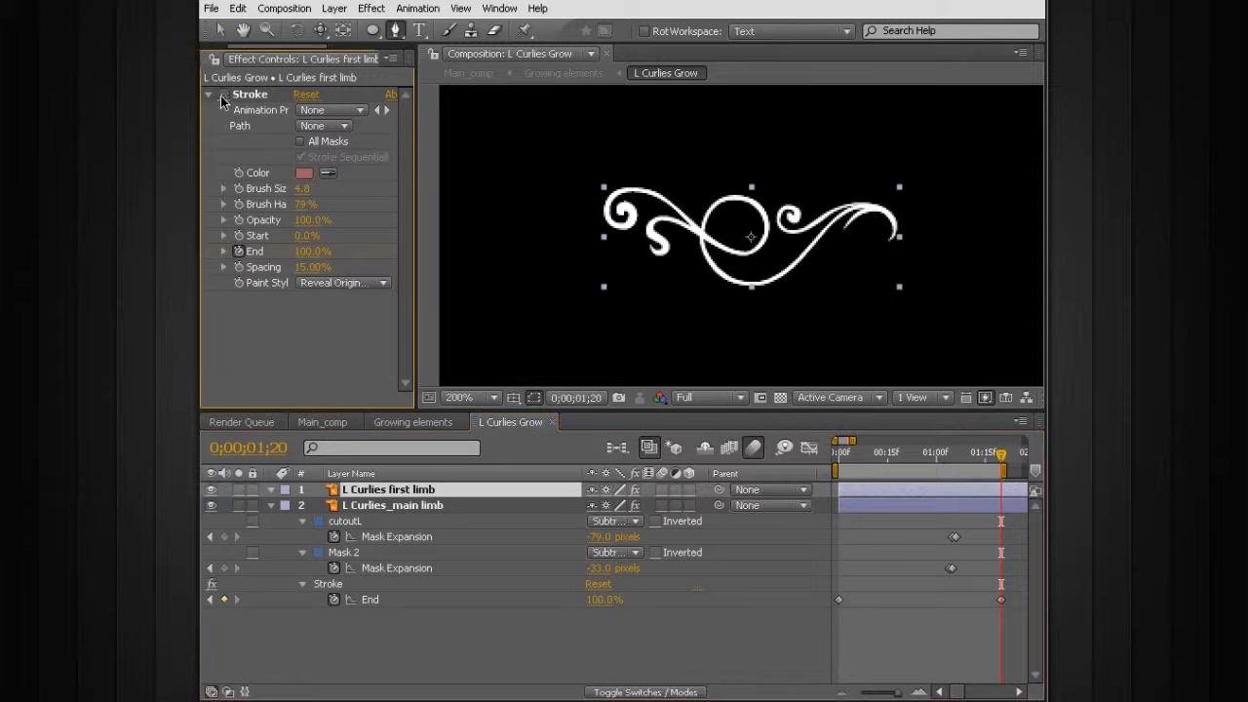
# Draw an open mask path on L Curlies first limb, following the upper branch from the main stem into its spiral
pyautogui.scroll(2, 866, 285)
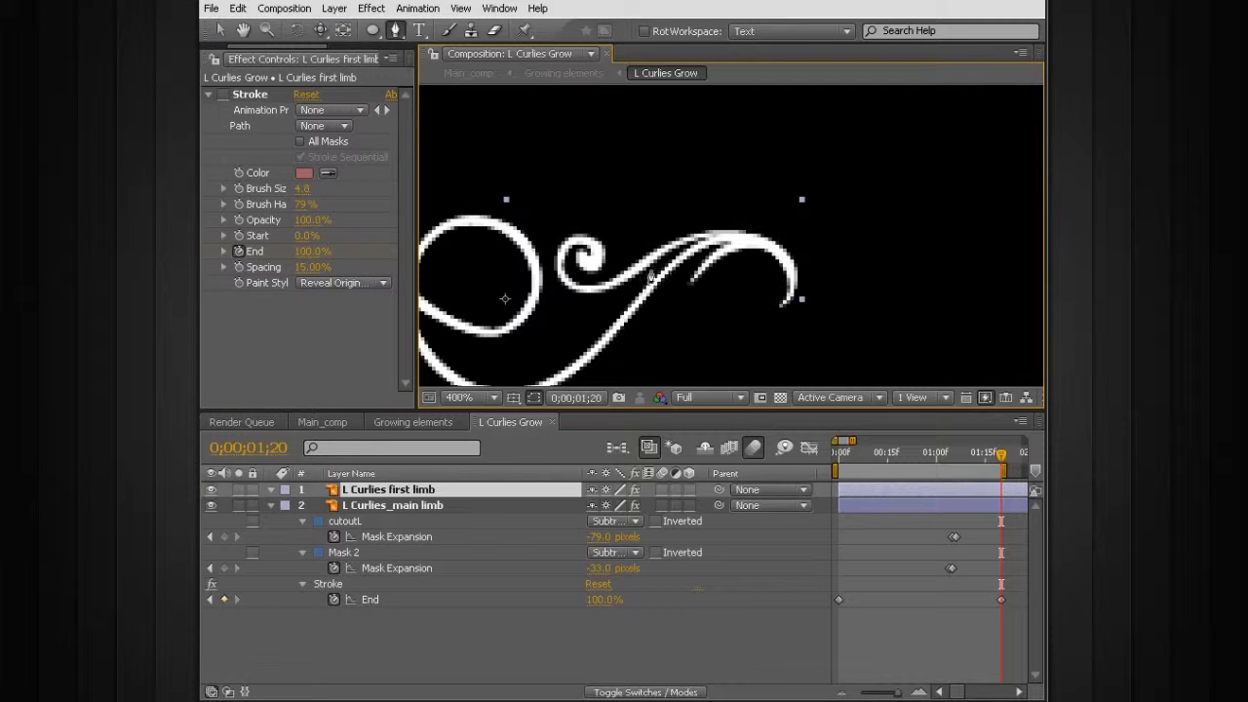
pyautogui.scroll(1, 713, 236)
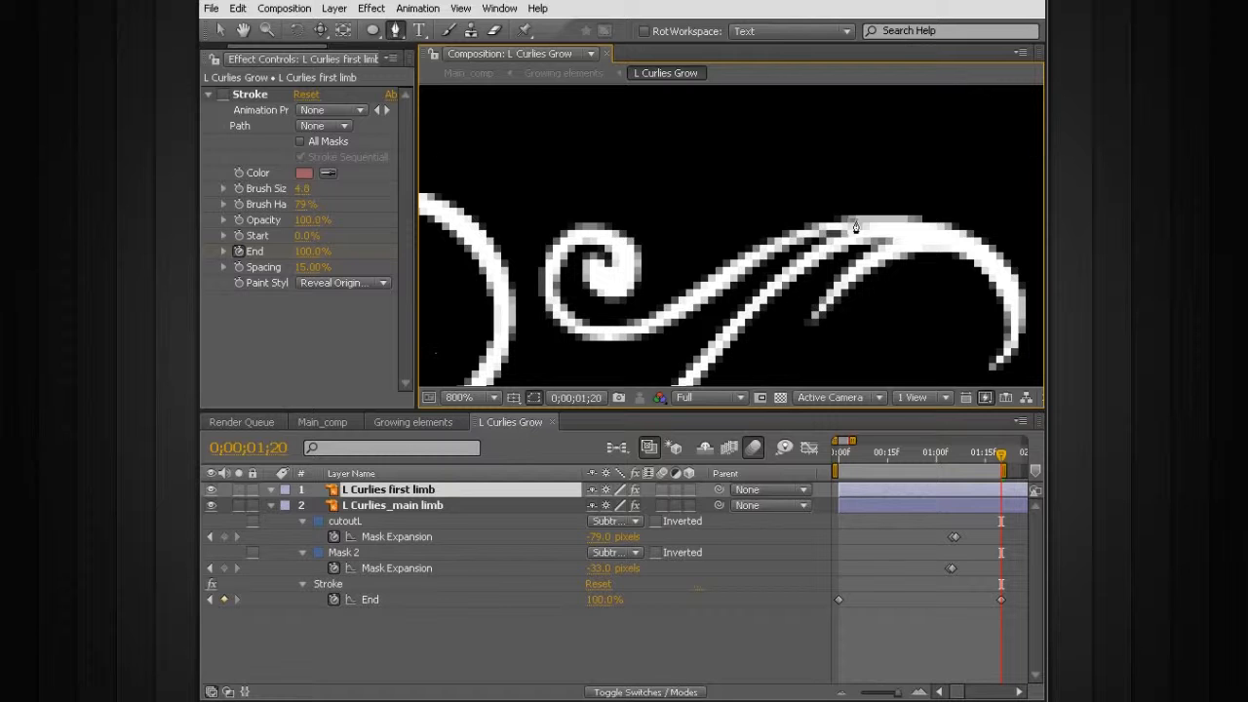
pyautogui.click(689, 306)
pyautogui.moveTo(597, 333); pyautogui.dragTo(572, 324)
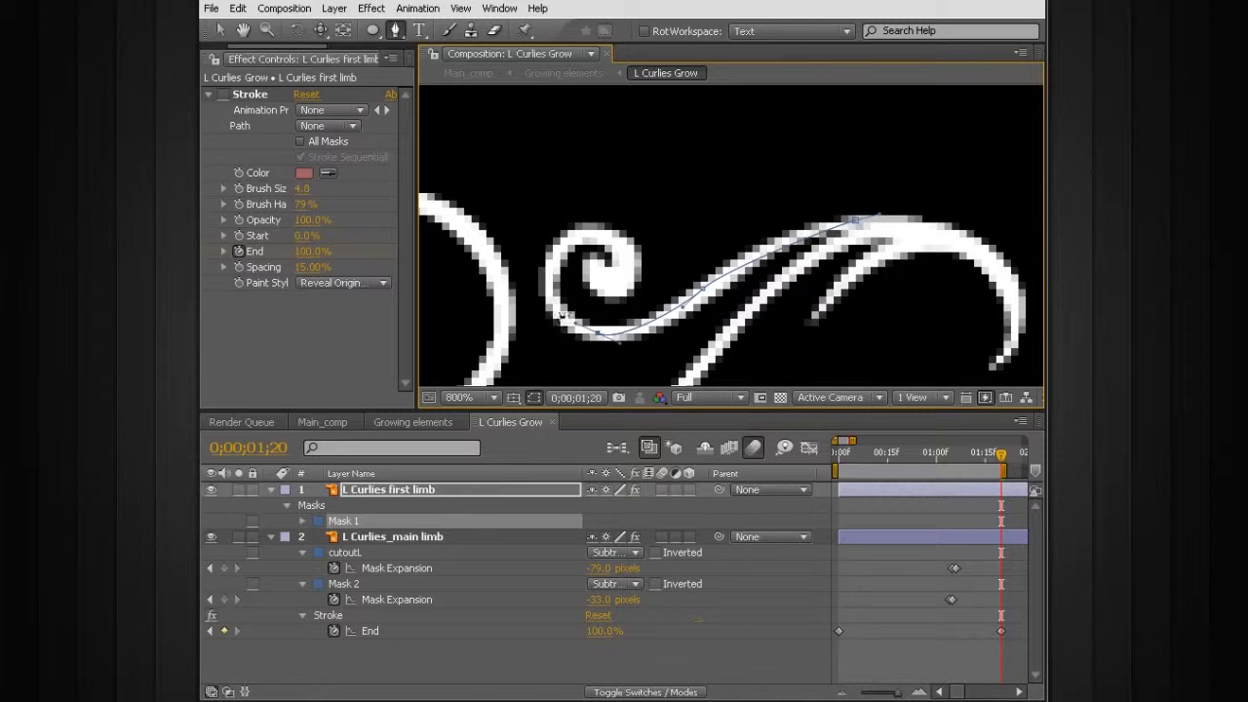
pyautogui.moveTo(550, 255); pyautogui.dragTo(570, 224)
pyautogui.moveTo(636, 248); pyautogui.dragTo(575, 260)
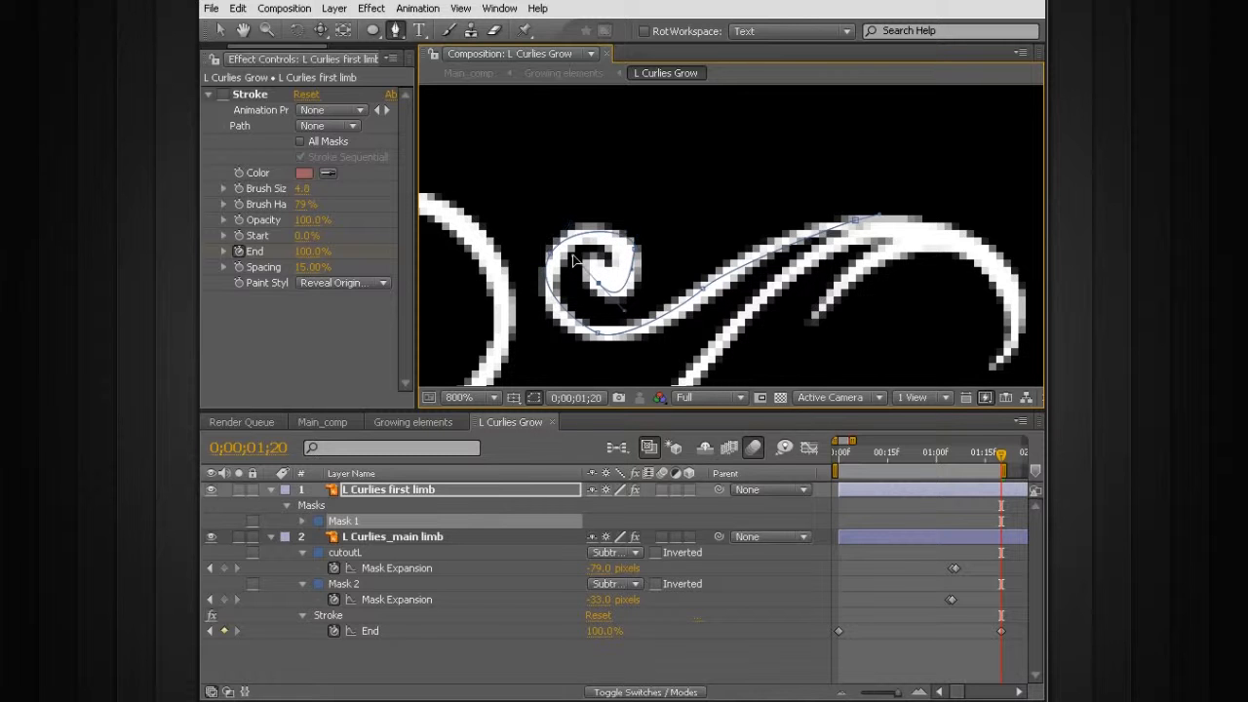
# Set the Stroke path of L Curlies first limb to Mask 1 and turn the Stroke effect back on
pyautogui.press(',')
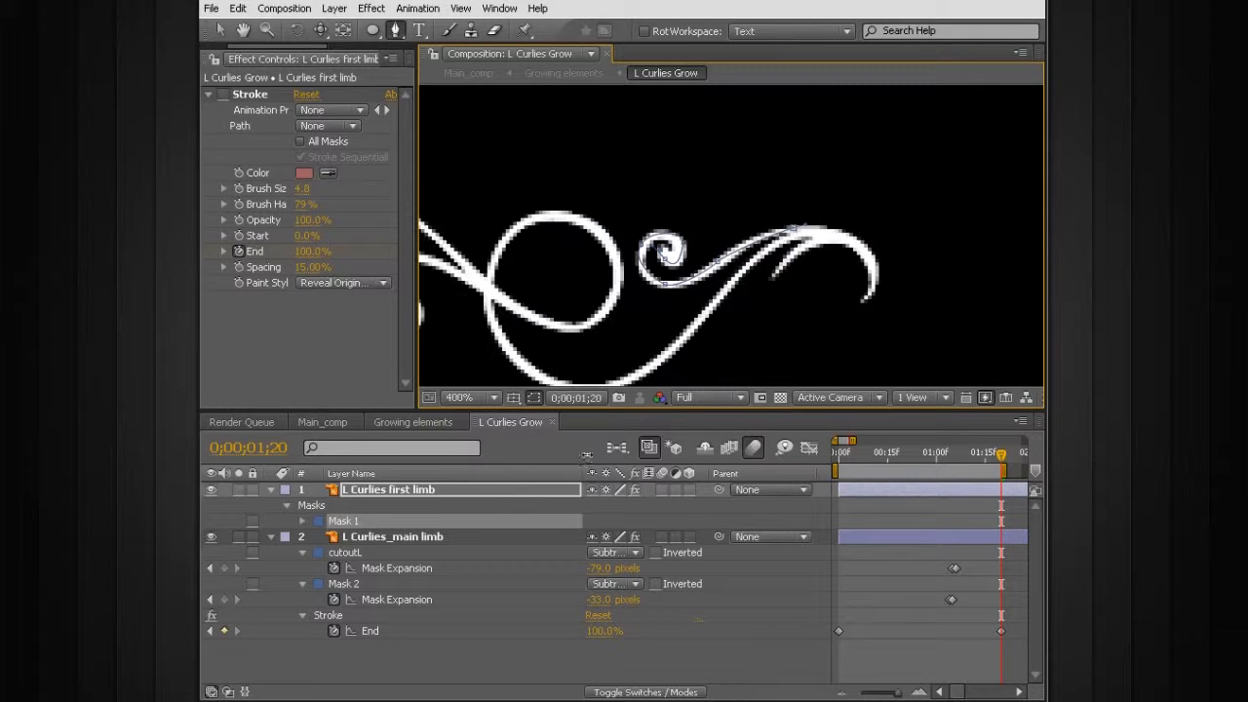
pyautogui.click(429, 489)
pyautogui.click(326, 126)
pyautogui.click(322, 153)
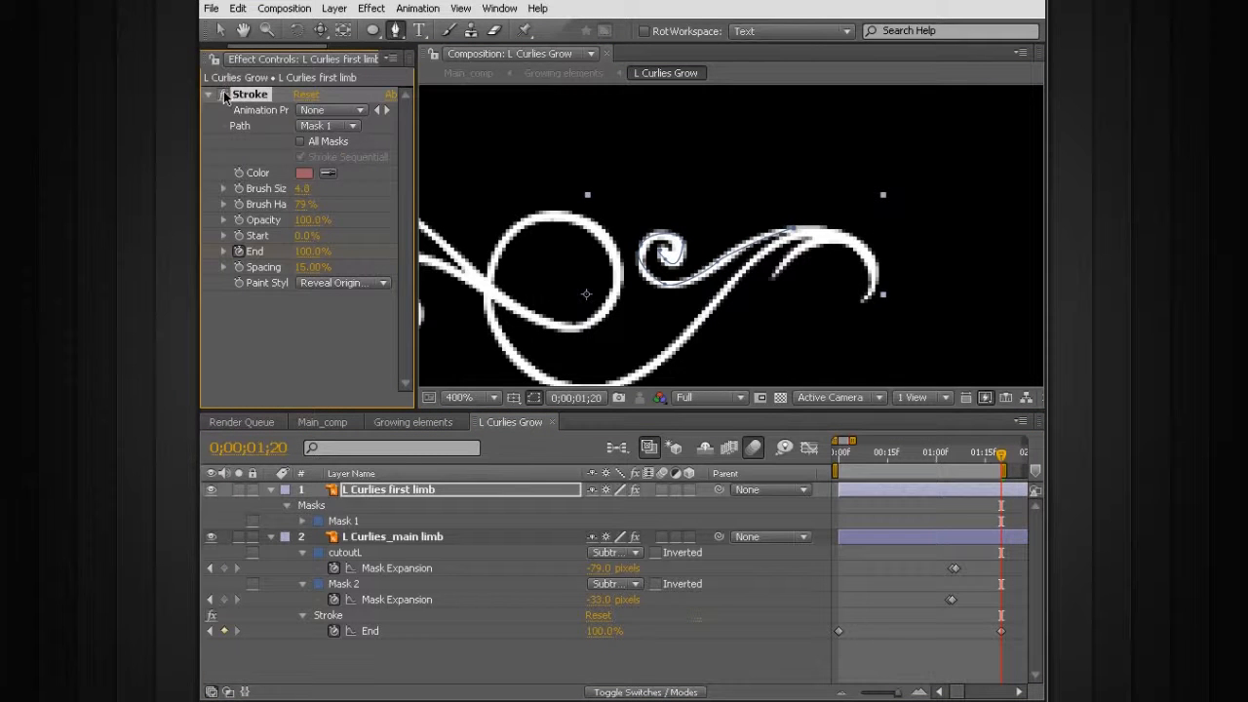
# Duplicate L Curlies first limb and turn off the Stroke effect on the duplicate
pyautogui.moveTo(572, 333); pyautogui.dragTo(543, 249)
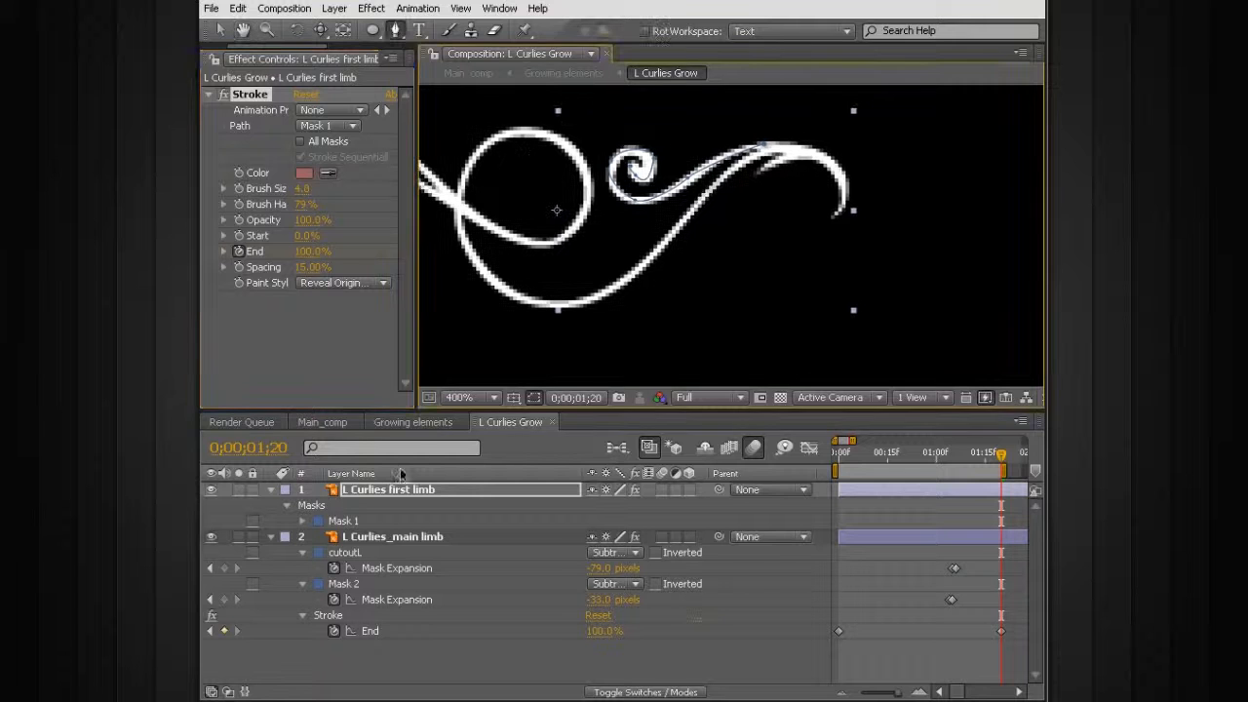
pyautogui.hotkey('ctrl', 'd')
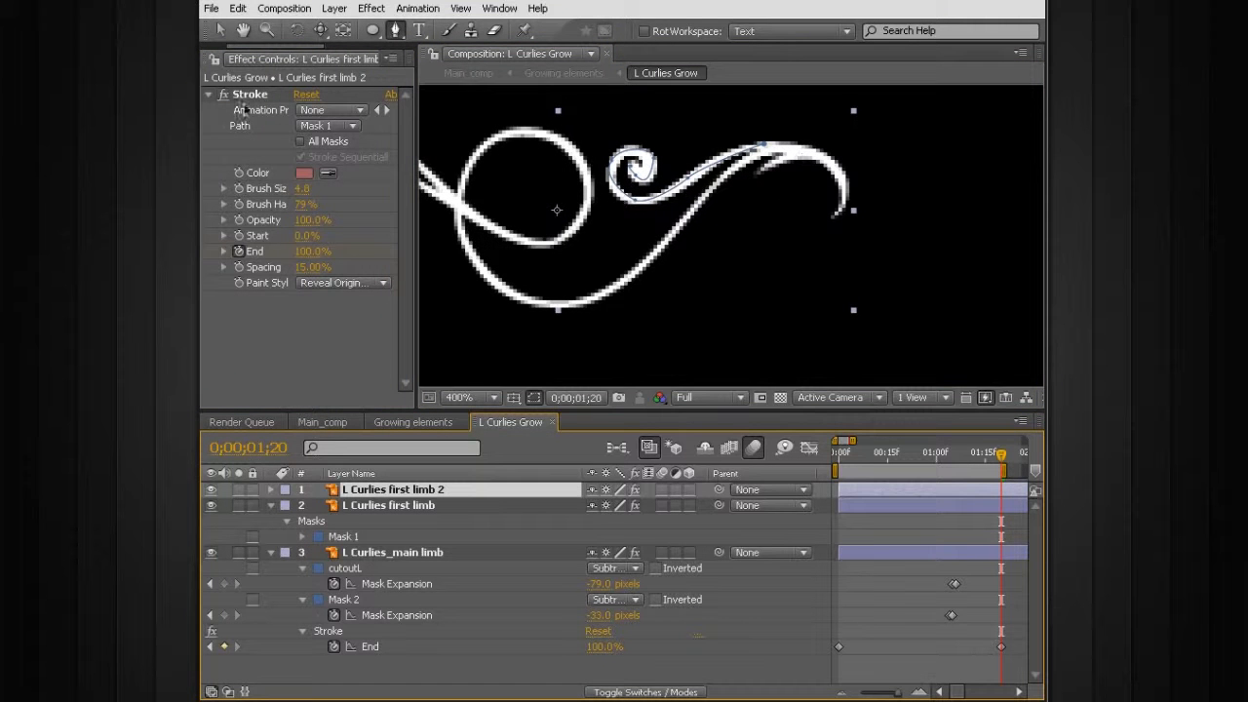
pyautogui.click(219, 97)
# Draw a second open mask path on the duplicate, running from the main stem along the short branch to its tip
pyautogui.scroll(1, 645, 218)
pyautogui.moveTo(817, 123); pyautogui.dragTo(788, 206)
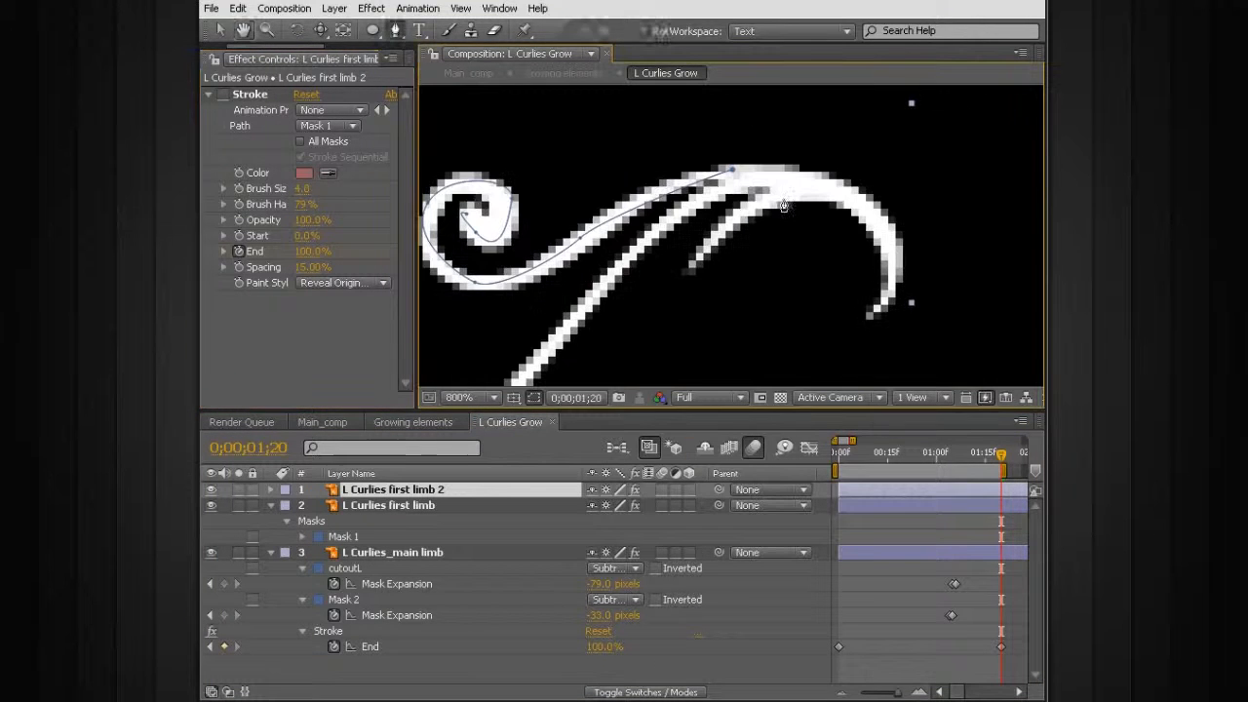
pyautogui.moveTo(538, 285); pyautogui.dragTo(477, 239)
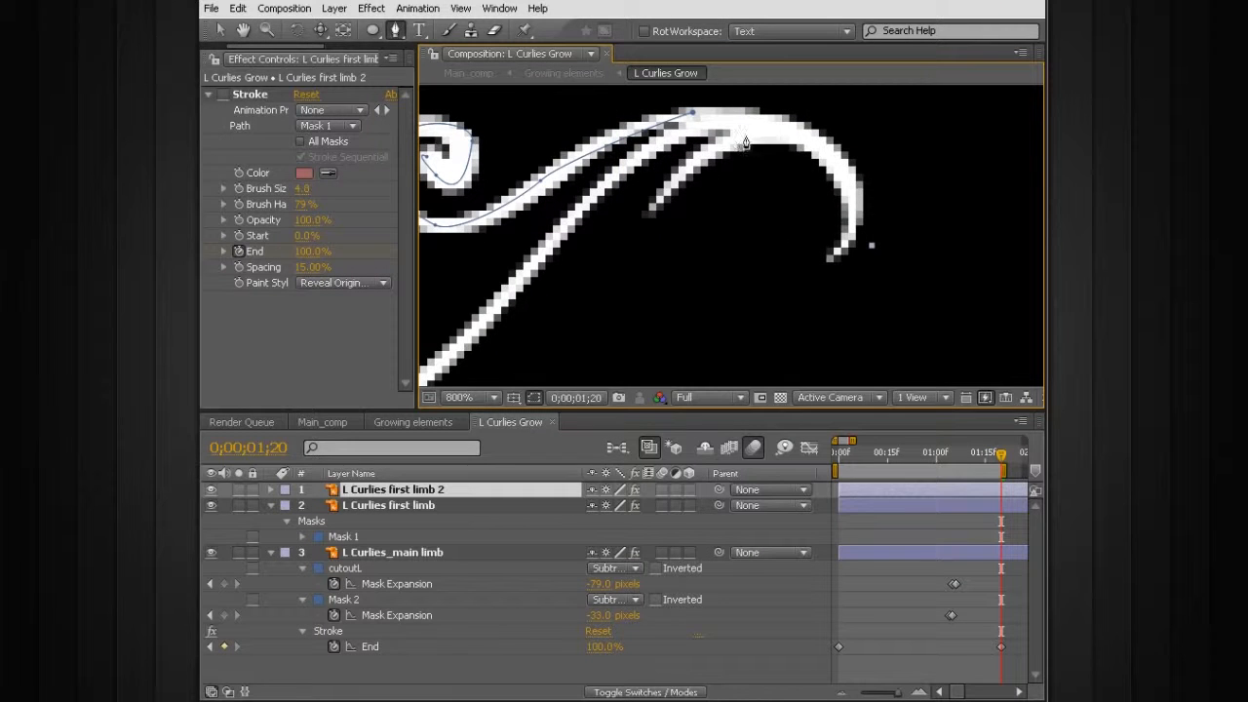
pyautogui.moveTo(652, 207); pyautogui.dragTo(639, 244)
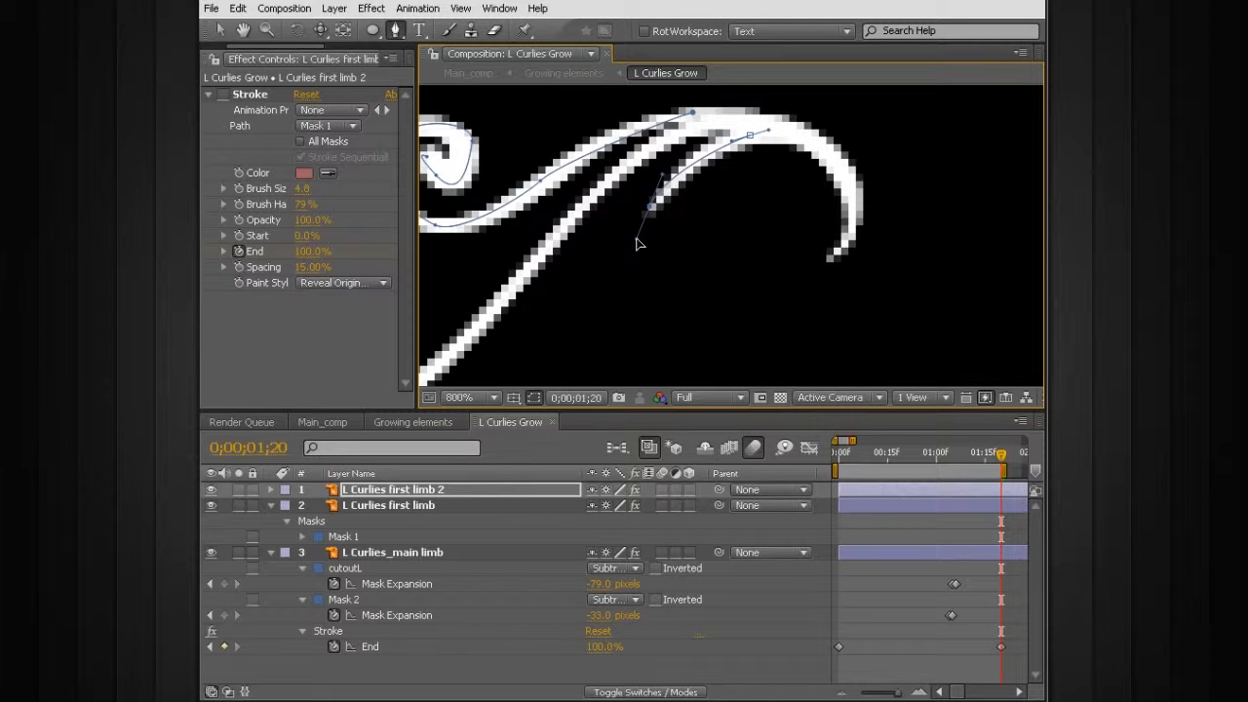
# Rename the duplicate layer as L Curlies small limb and set its Stroke path to Mask 2
pyautogui.click(426, 490)
pyautogui.press('Return')
pyautogui.moveTo(390, 490); pyautogui.dragTo(449, 490)
pyautogui.write('small lim')
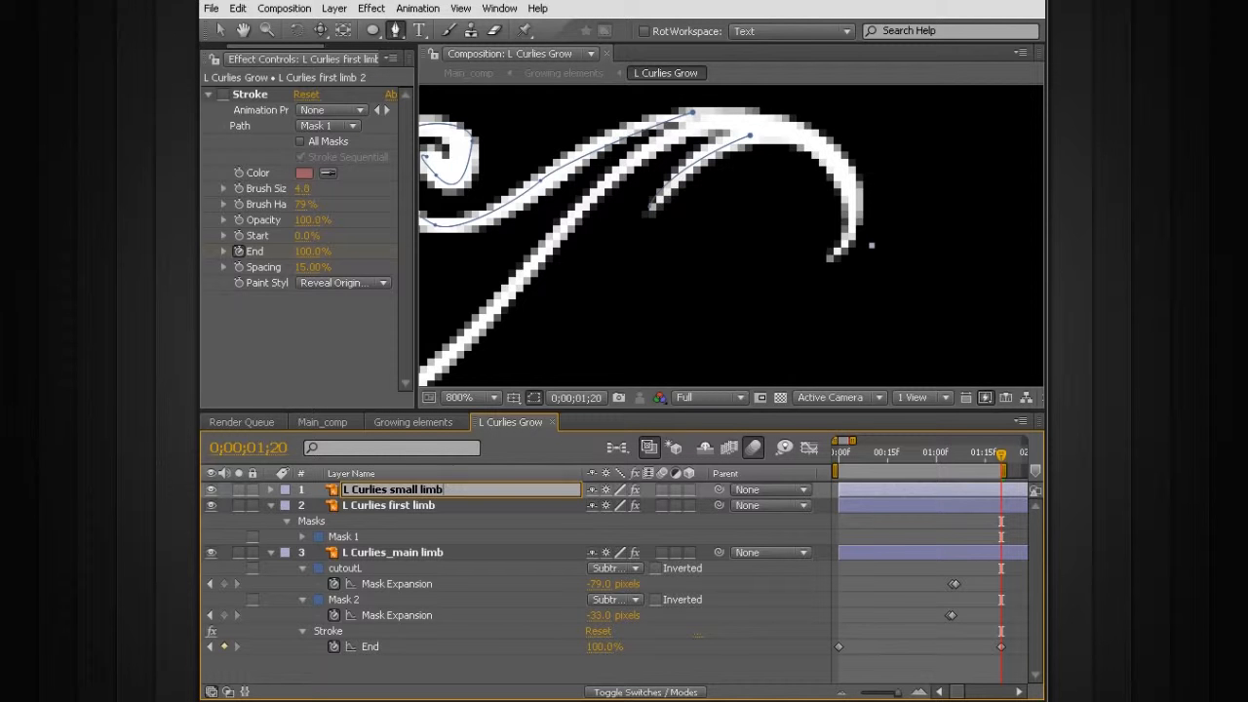
pyautogui.write('b')
pyautogui.press('Return')
pyautogui.click(317, 126)
pyautogui.click(311, 143)
# Reveal the keyframes of both limb layers and turn the small limb's Stroke effect back on
pyautogui.keyDown('shift'); pyautogui.click(943, 506); pyautogui.keyUp('shift')
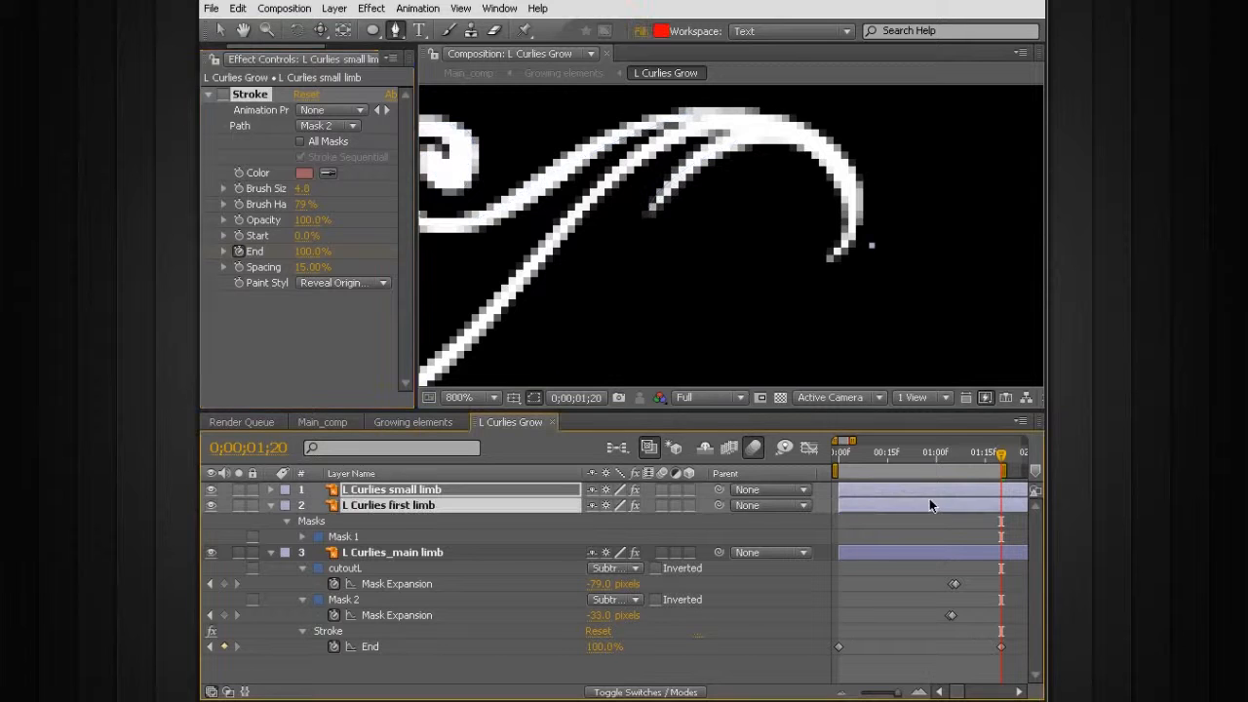
pyautogui.press('u')
pyautogui.click(838, 452)
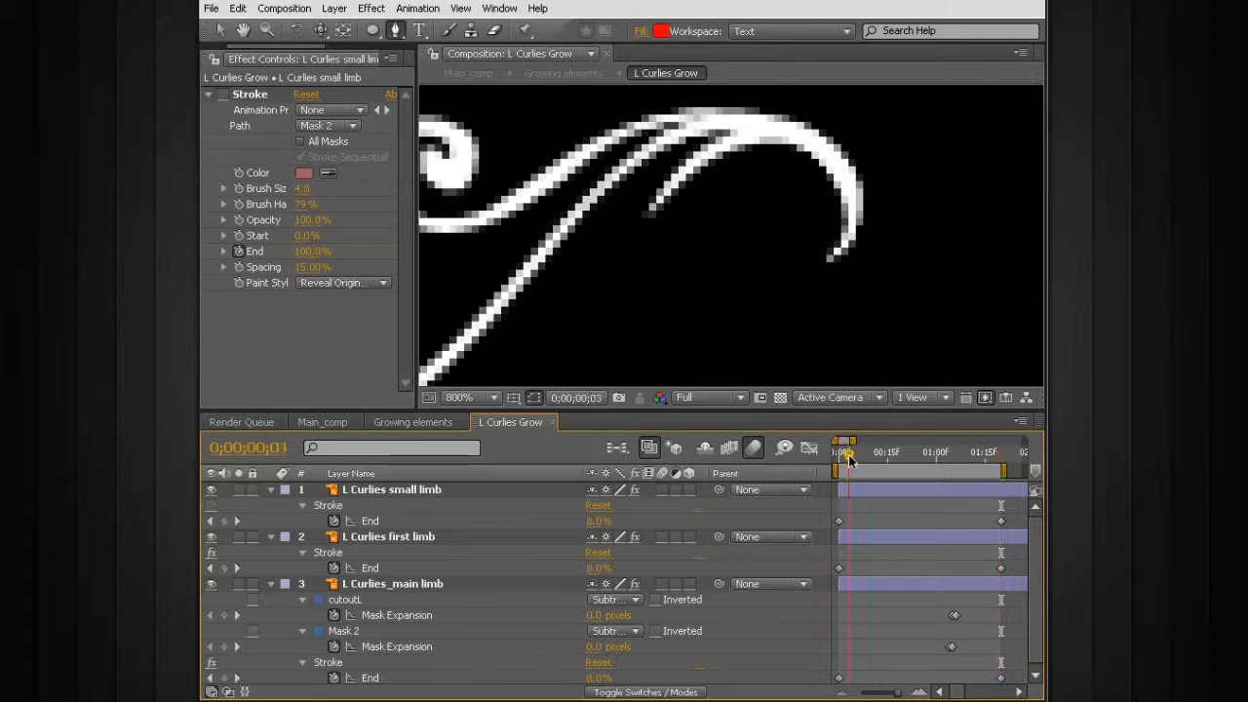
pyautogui.click(223, 95)
# Find the frame where the stem reaches the upper branch and move the first limb's starting Stroke End keyframe to 0;00;00;06
pyautogui.press('pagedown')
pyautogui.press('pagedown')
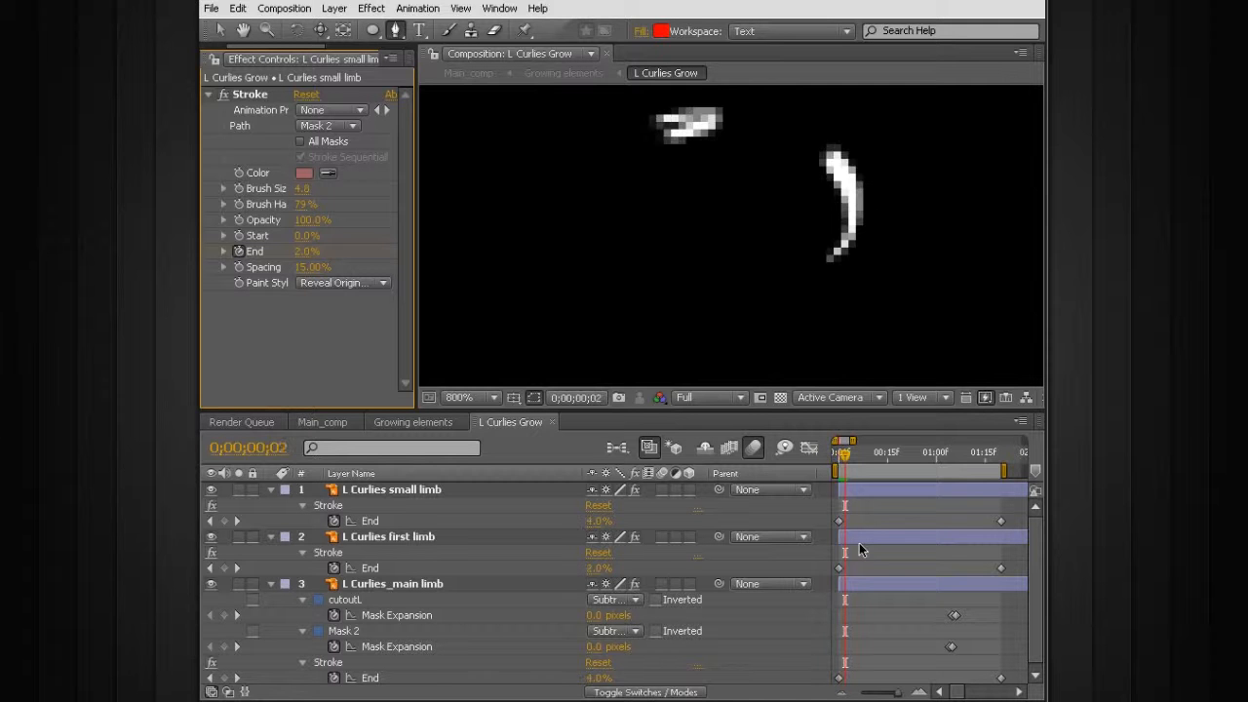
pyautogui.press('pagedown')
pyautogui.press('pagedown')
pyautogui.press('pagedown')
pyautogui.press('pagedown')
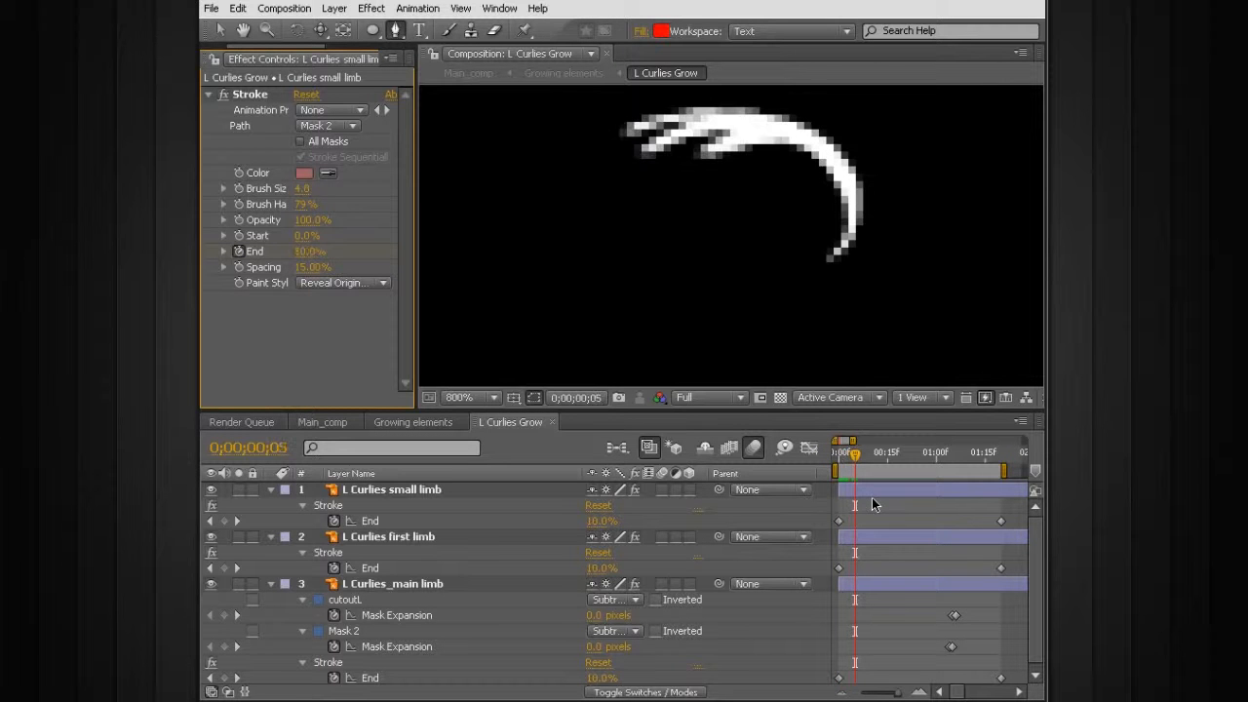
pyautogui.click(854, 542)
pyautogui.moveTo(837, 569); pyautogui.dragTo(857, 568)
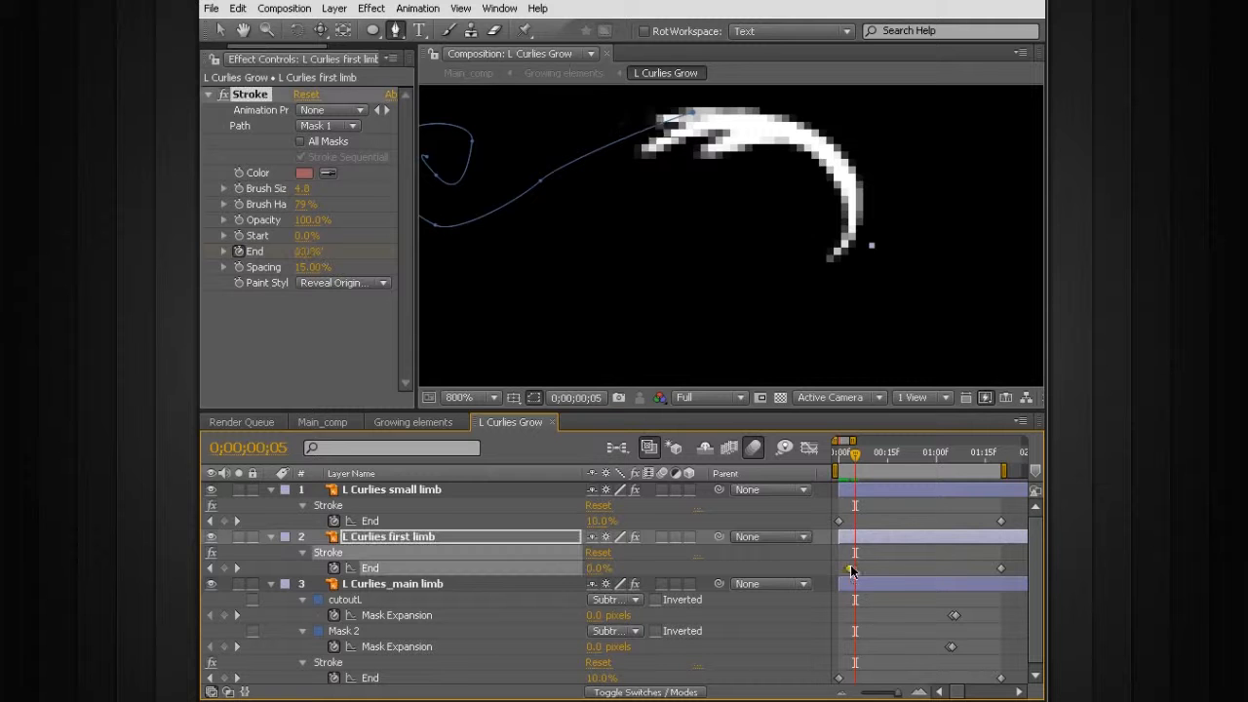
pyautogui.press('pagedown')
pyautogui.press('pagedown')
pyautogui.press('pagedown')
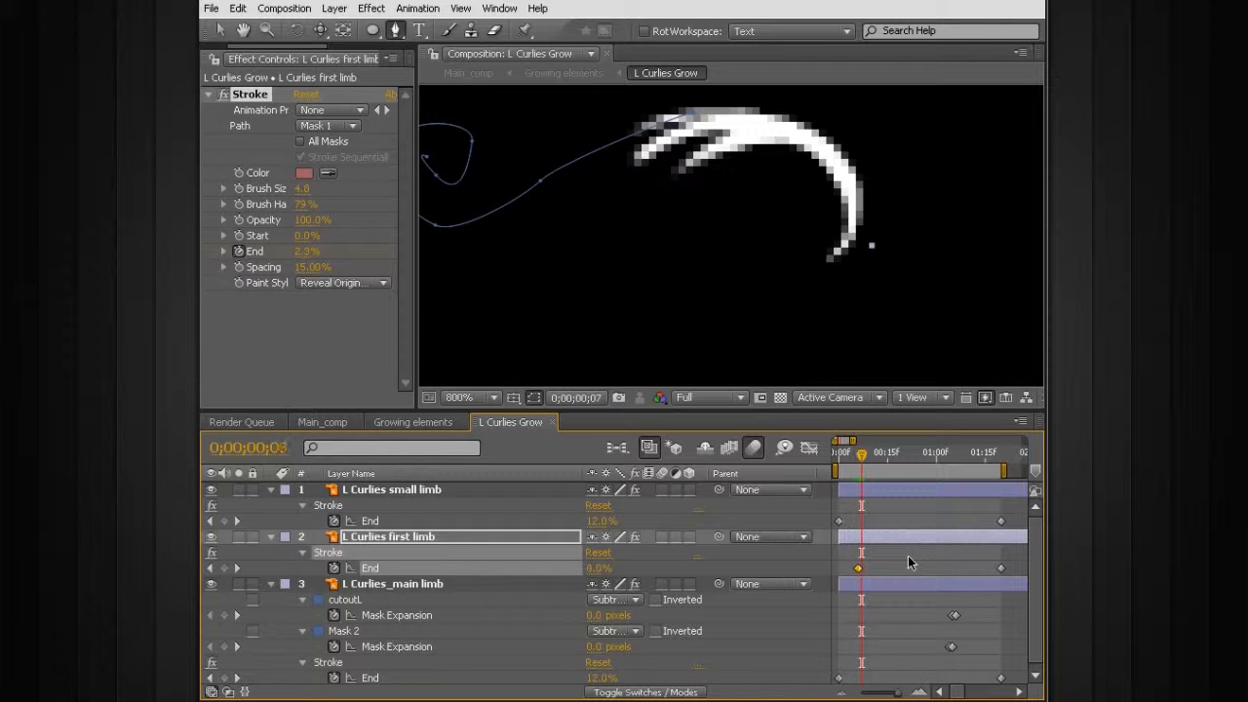
# Move L Curlies small limb's two Stroke End keyframes to about 0;00;00;05 and 0;00;00;19
pyautogui.press('pageup')
pyautogui.press('pageup')
pyautogui.moveTo(1000, 520); pyautogui.dragTo(857, 521)
pyautogui.click(874, 507)
pyautogui.click(875, 517)
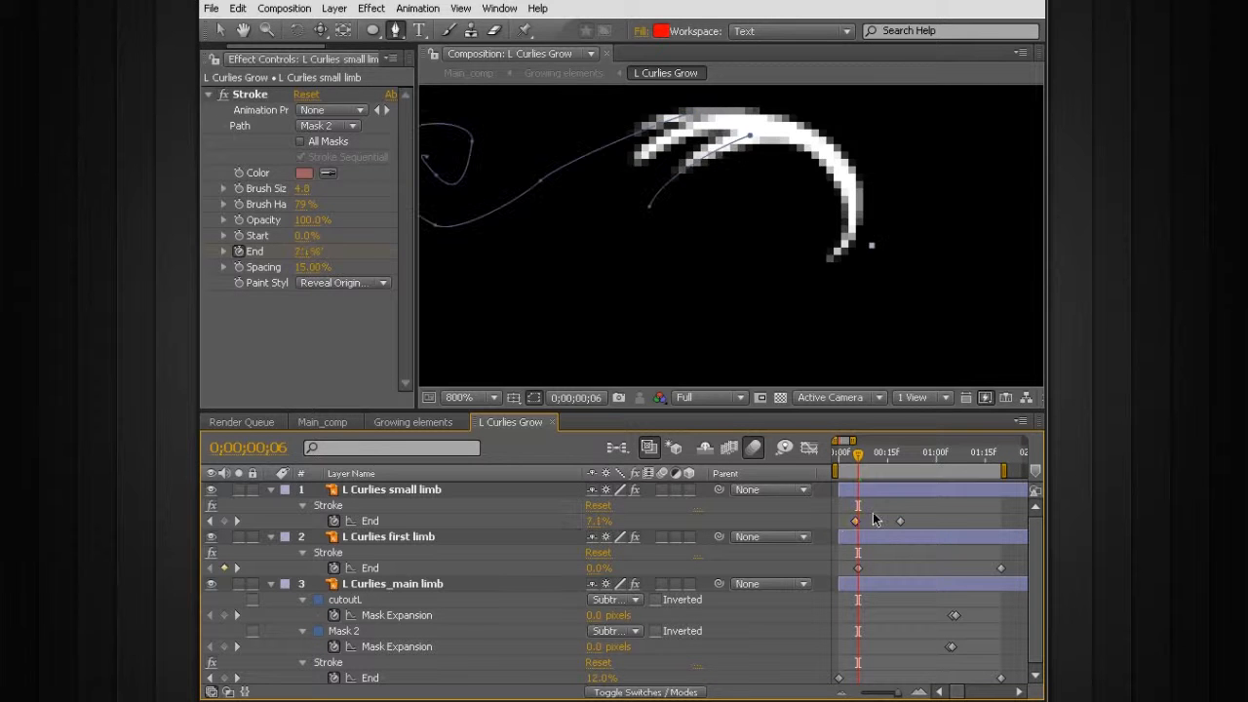
# Step back a few frames and preview how the small and first limbs grow out of the main stem
pyautogui.press('pageup')
pyautogui.press('pageup')
pyautogui.press('pageup')
pyautogui.press('space')
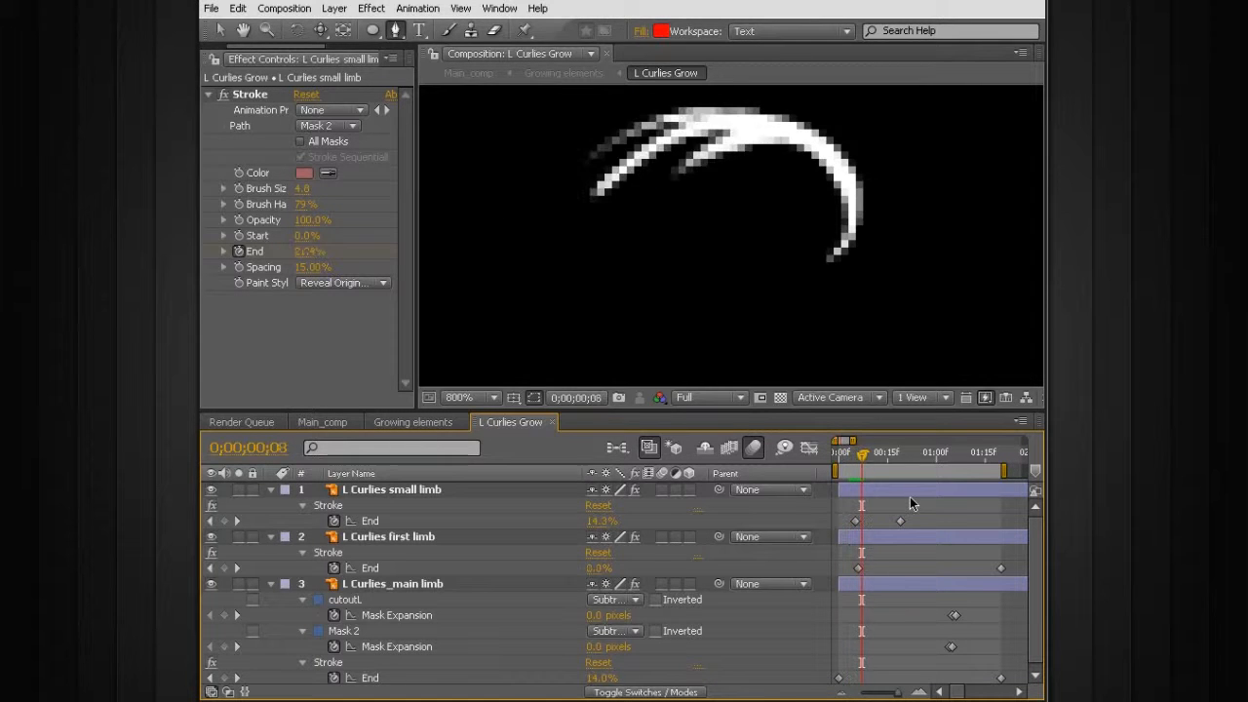
# Move L Curlies small limb's two Stroke End keyframes earlier, to about 0;00;00;03 and 0;00;00;09, checking the growth frame by frame
pyautogui.press('pageup')
pyautogui.moveTo(900, 521); pyautogui.dragTo(848, 524)
pyautogui.click(916, 515)
pyautogui.press('pageup')
pyautogui.press('pageup')
pyautogui.press('pageup')
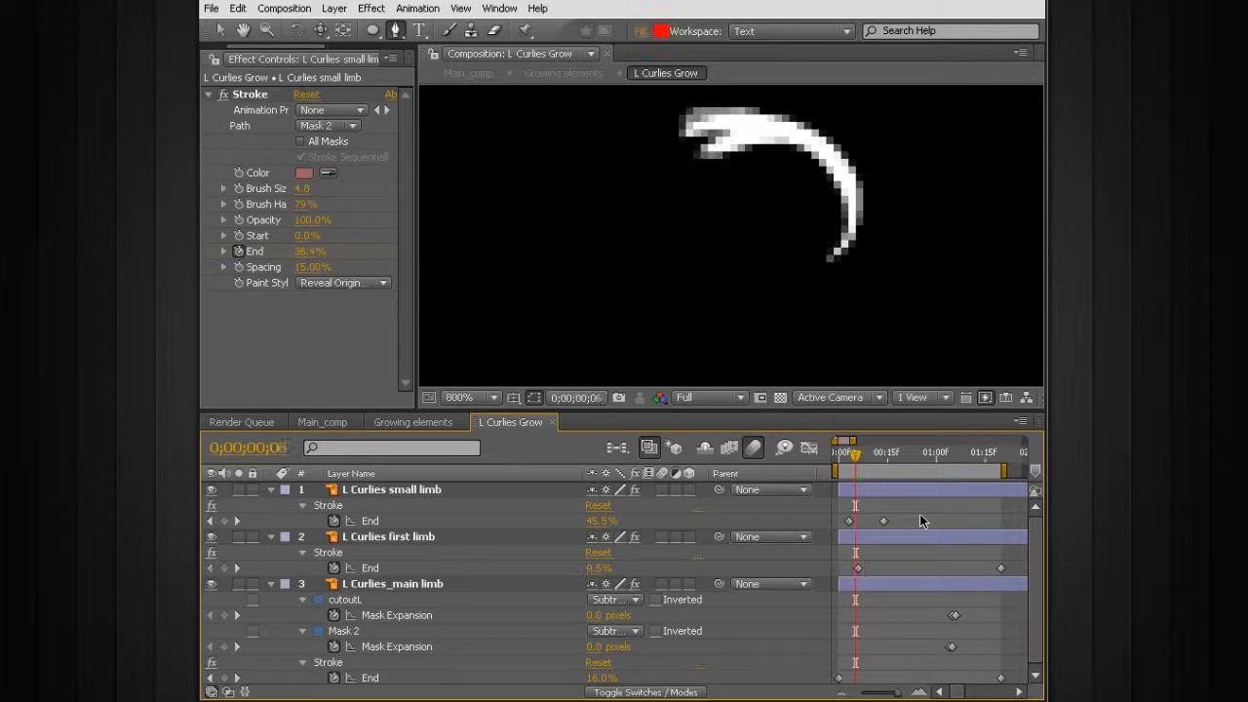
pyautogui.press('space')
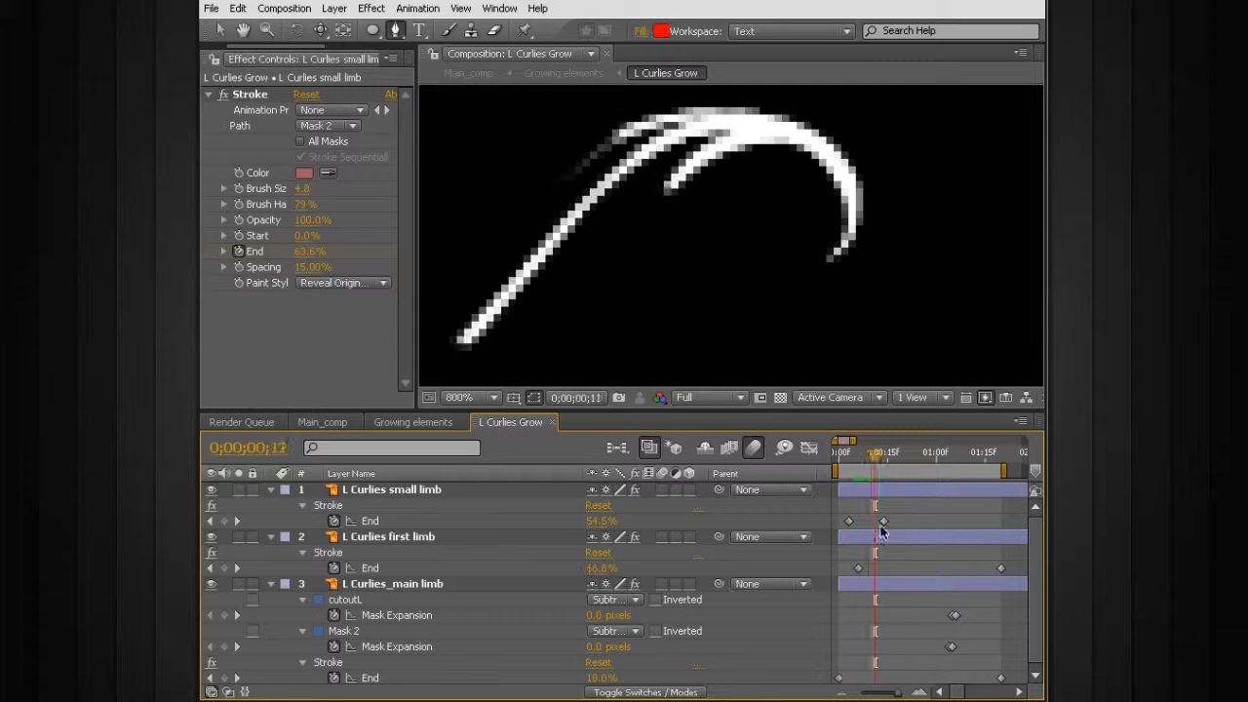
pyautogui.moveTo(883, 521); pyautogui.dragTo(867, 523)
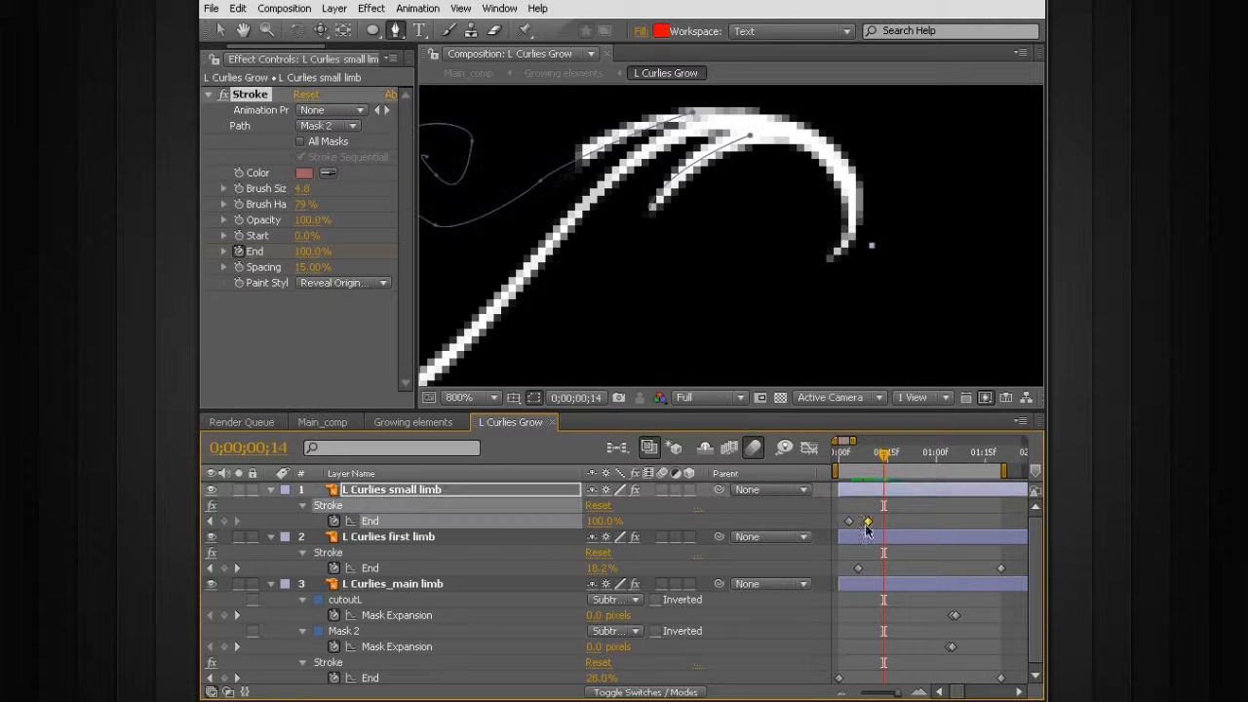
pyautogui.click(850, 475)
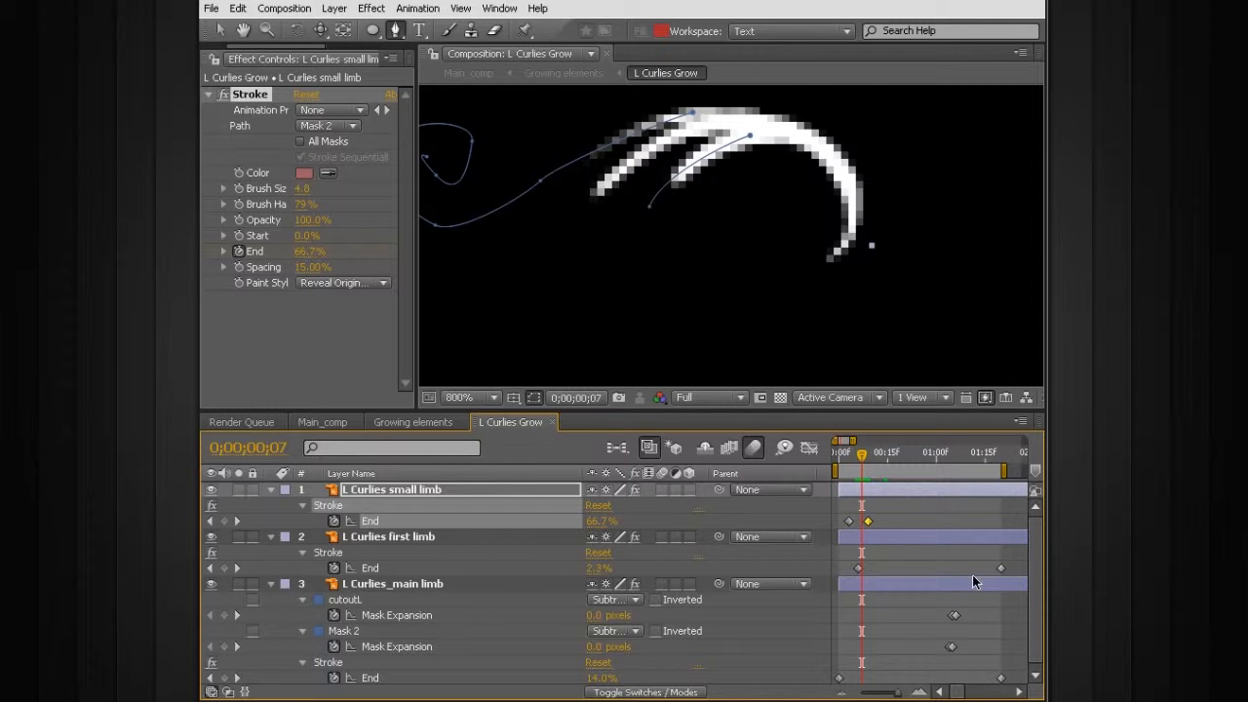
# Move L Curlies first limb's ending Stroke End keyframe to about 0;00;00;27 so the limb grows faster
pyautogui.moveTo(1000, 569); pyautogui.dragTo(927, 568)
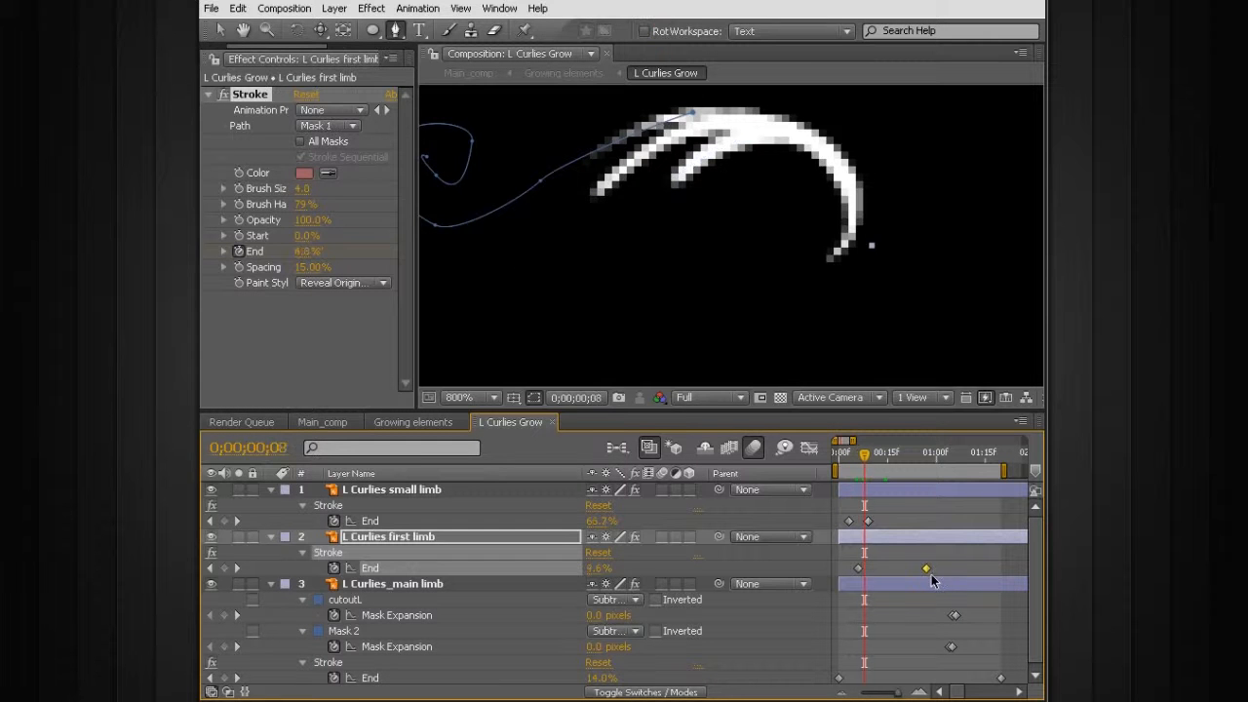
pyautogui.press('pagedown')
pyautogui.press('pagedown')
pyautogui.scroll(-2, 763, 354)
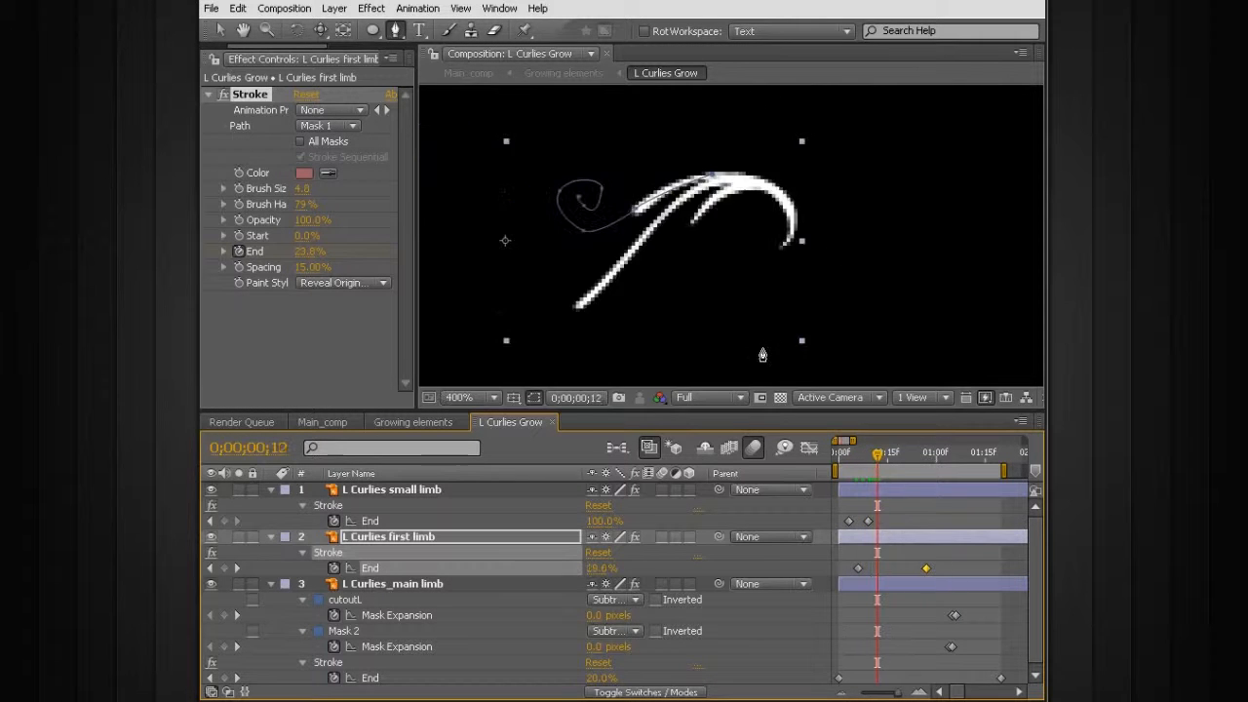
# Examine how the limbs and the rest of the flourish grow, advancing the time to 0;00;01;19
pyautogui.press('pagedown')
pyautogui.press('pagedown')
pyautogui.press('pagedown')
pyautogui.press('pagedown')
pyautogui.press('pagedown')
pyautogui.press('pagedown')
pyautogui.moveTo(957, 454); pyautogui.dragTo(981, 455)
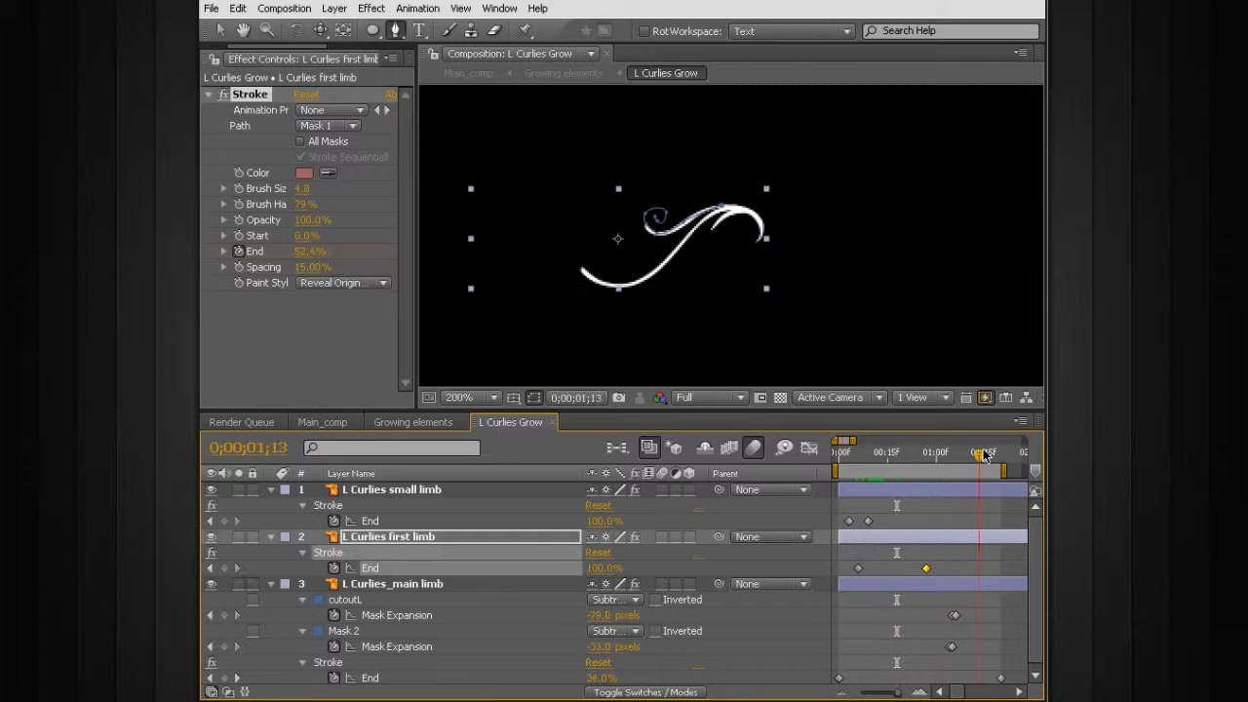
pyautogui.press('space')
pyautogui.moveTo(521, 213); pyautogui.dragTo(667, 188)
pyautogui.moveTo(992, 455); pyautogui.dragTo(999, 454)
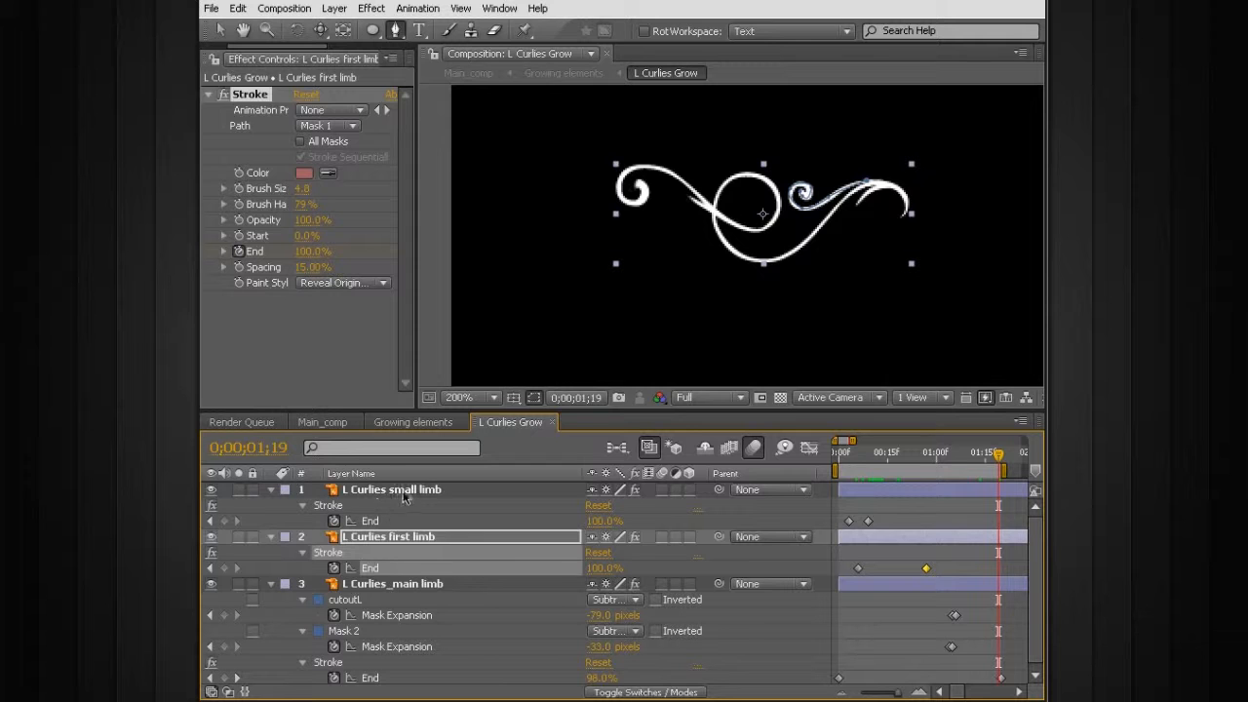
# Duplicate the L Curlies small limb layer and rename the copy L Curlies bottom curl
pyautogui.click(403, 493)
pyautogui.hotkey('ctrl', 'd')
pyautogui.press('Return')
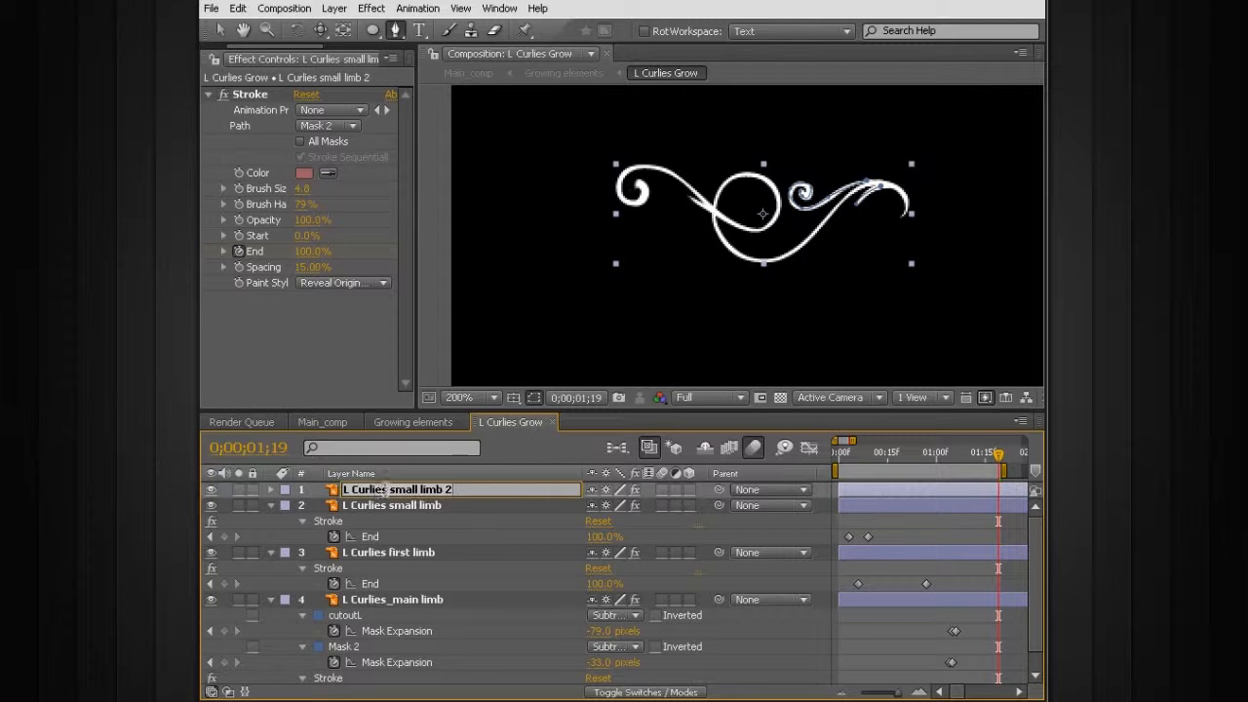
pyautogui.write('bottom')
pyautogui.press('Return')
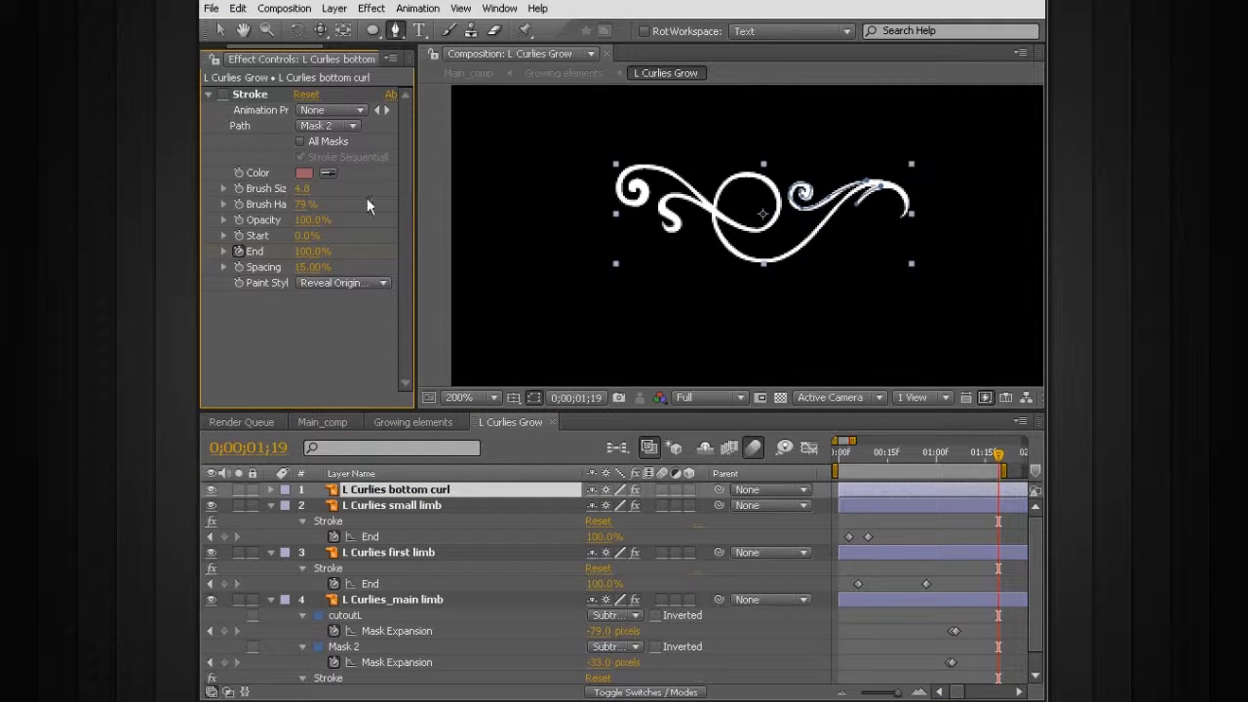
# Draw an open mask path along the S-shaped bottom curl and set the Stroke effect's path to Mask 3
pyautogui.scroll(3, 543, 255)
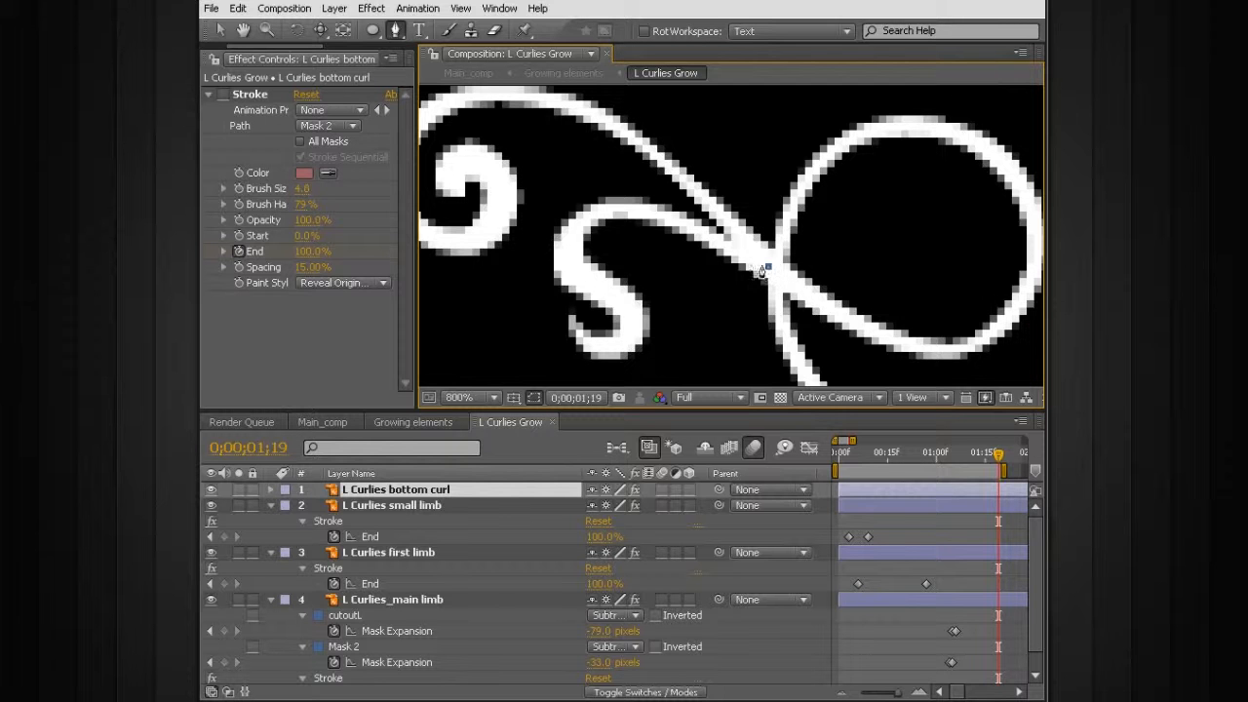
pyautogui.moveTo(637, 207); pyautogui.dragTo(575, 281)
pyautogui.moveTo(571, 329); pyautogui.dragTo(500, 283)
pyautogui.moveTo(626, 318); pyautogui.dragTo(634, 325)
pyautogui.click(341, 122)
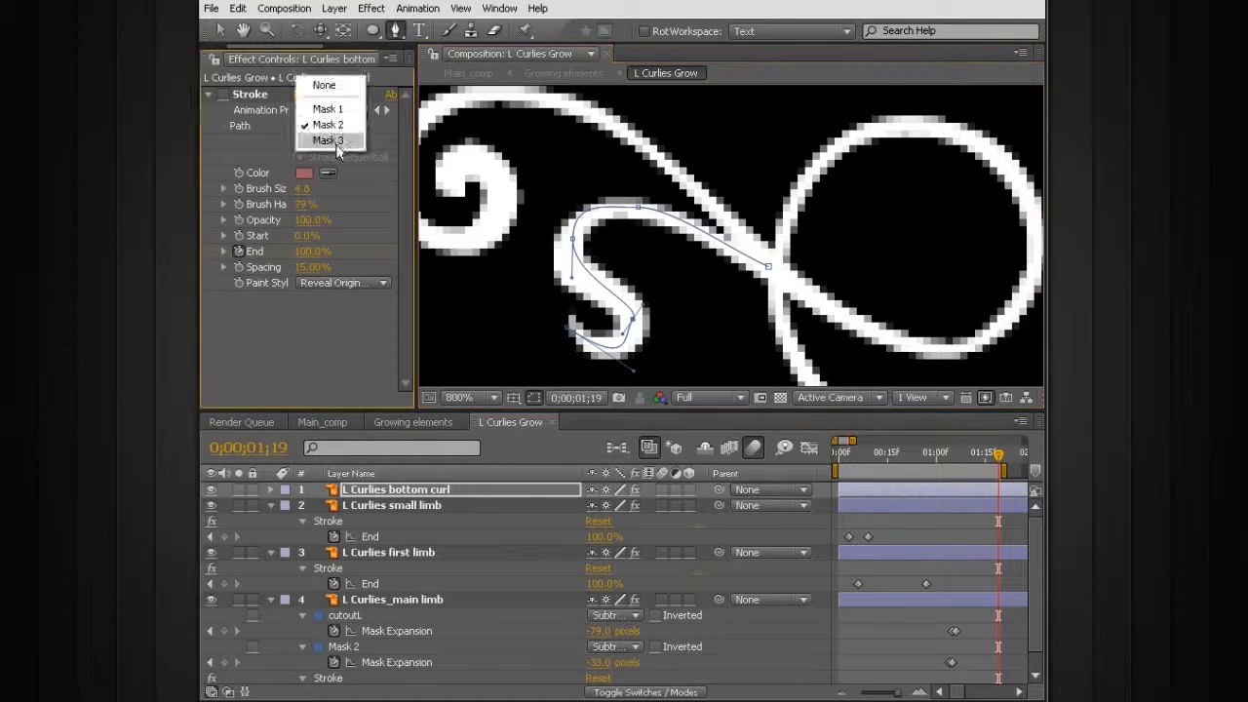
pyautogui.click(327, 144)
# Reveal the L Curlies bottom curl layer's keyframes and turn its Stroke effect back on
pyautogui.click(438, 490)
pyautogui.press(',')
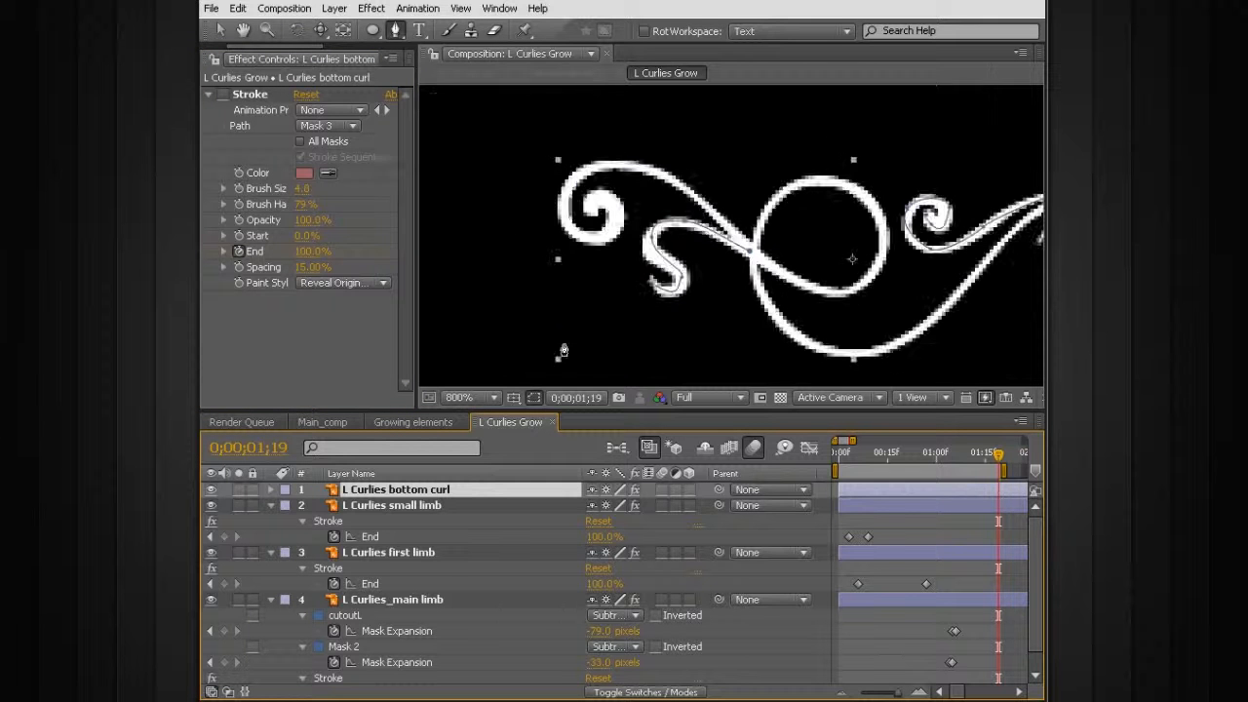
pyautogui.press('u')
pyautogui.moveTo(922, 455); pyautogui.dragTo(888, 455)
pyautogui.click(211, 68)
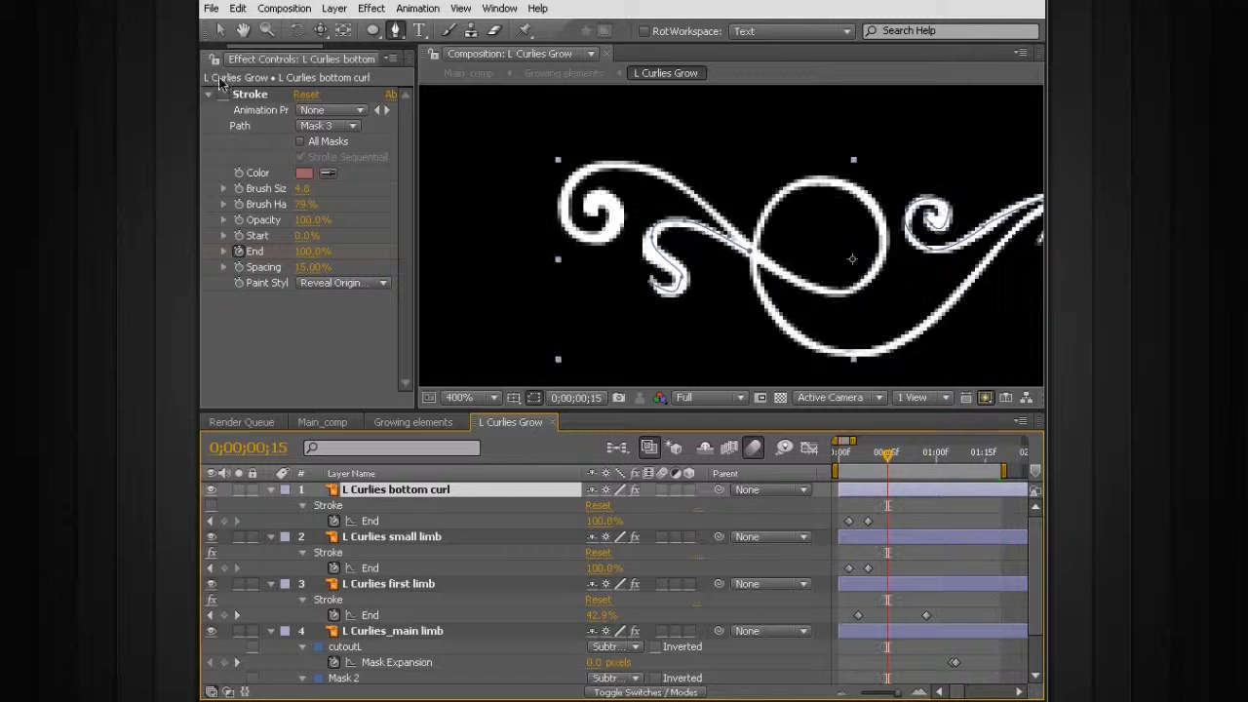
# Find the frame where the main stem reaches the bottom curl and move the curl's Stroke End keyframes to 0;00;01;08 and about 0;00;01;14
pyautogui.moveTo(892, 454); pyautogui.dragTo(963, 448)
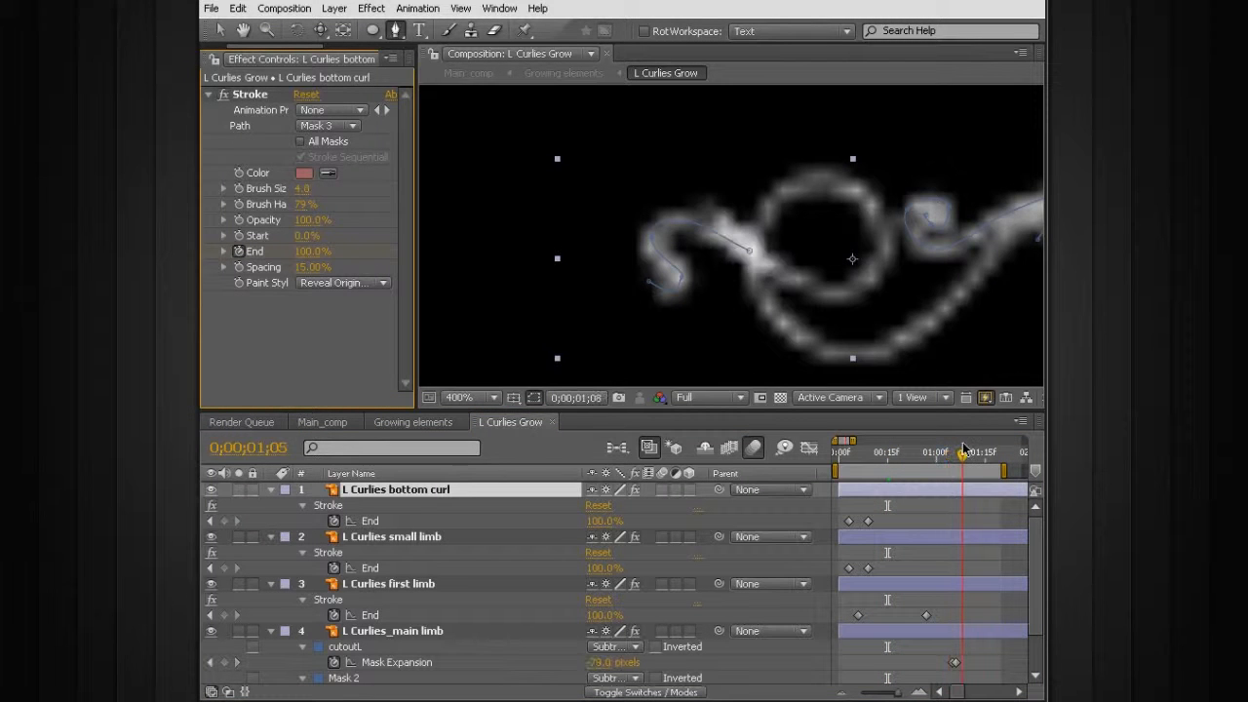
pyautogui.click(867, 522)
pyautogui.moveTo(840, 508); pyautogui.dragTo(964, 524)
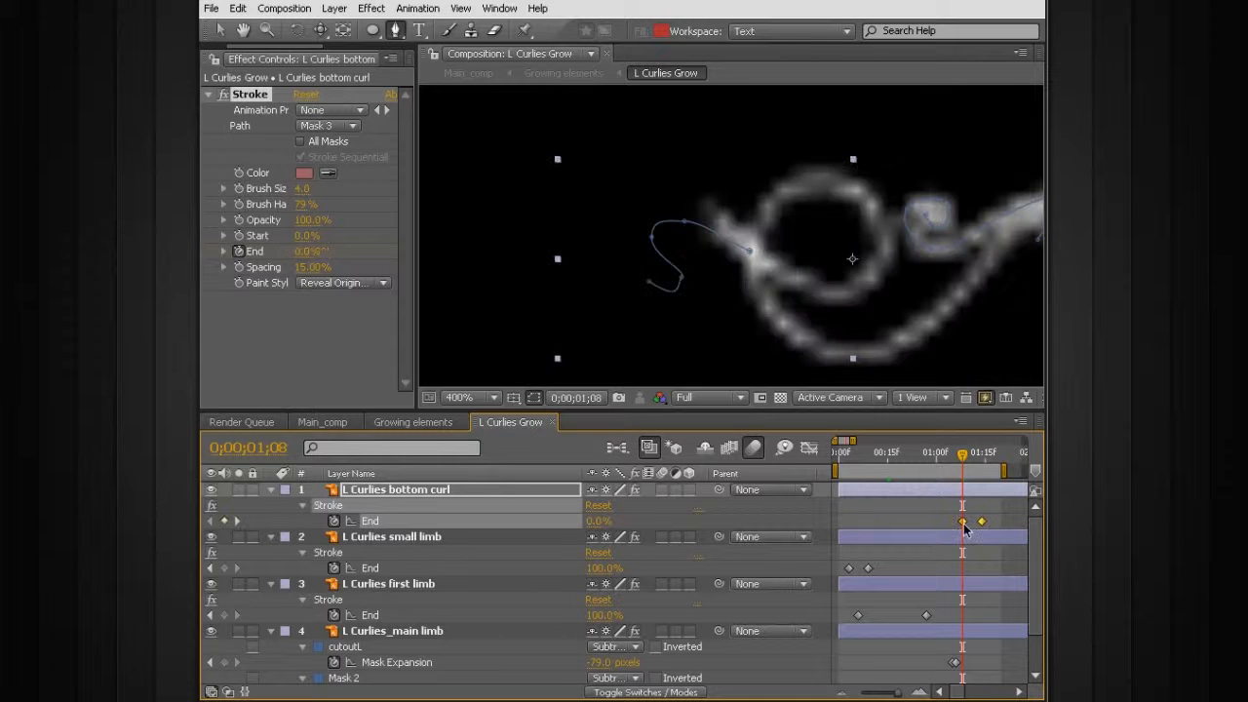
pyautogui.click(925, 521)
pyautogui.press('pagedown')
pyautogui.press('pagedown')
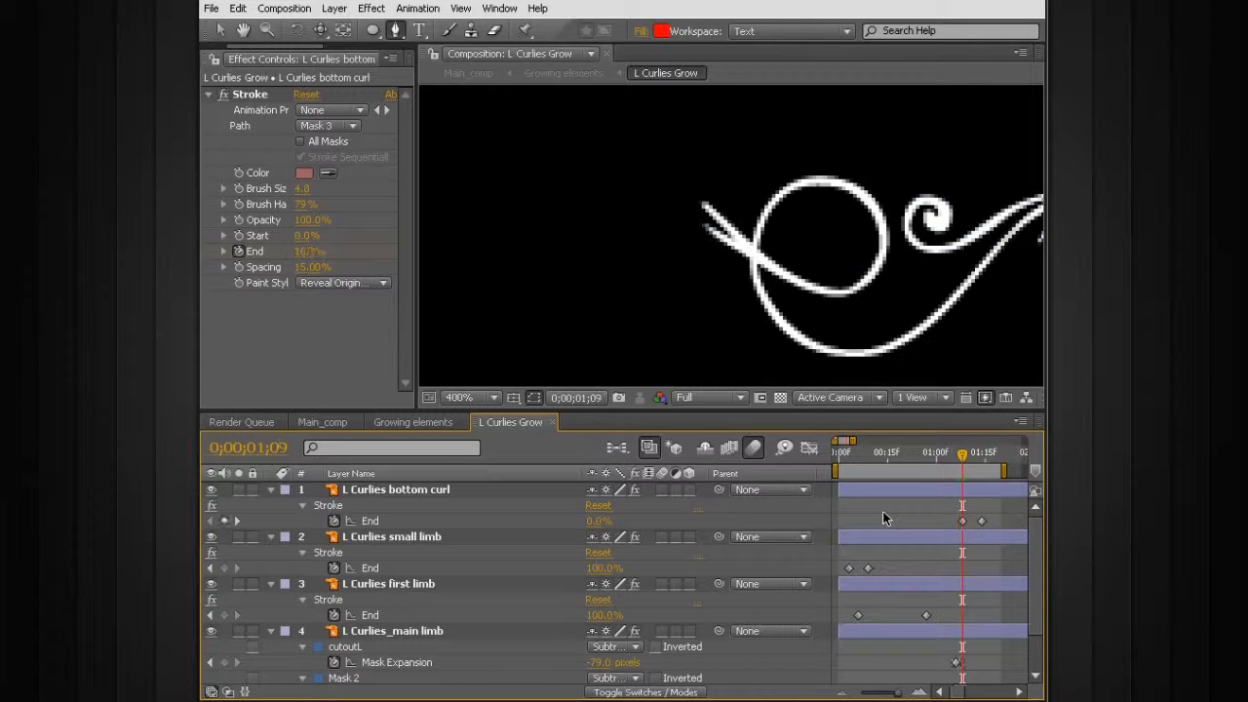
# Move the bottom curl's starting Stroke End keyframe one frame earlier, to 0;00;01;07
pyautogui.moveTo(964, 524); pyautogui.dragTo(960, 523)
pyautogui.click(938, 515)
pyautogui.press('pageup')
pyautogui.press('pageup')
# Step forward frame by frame to 0;00;01;20 to check how the bottom curl grows out of the main stem
pyautogui.press('pagedown')
pyautogui.press('pagedown')
pyautogui.press('pagedown')
pyautogui.press('pagedown')
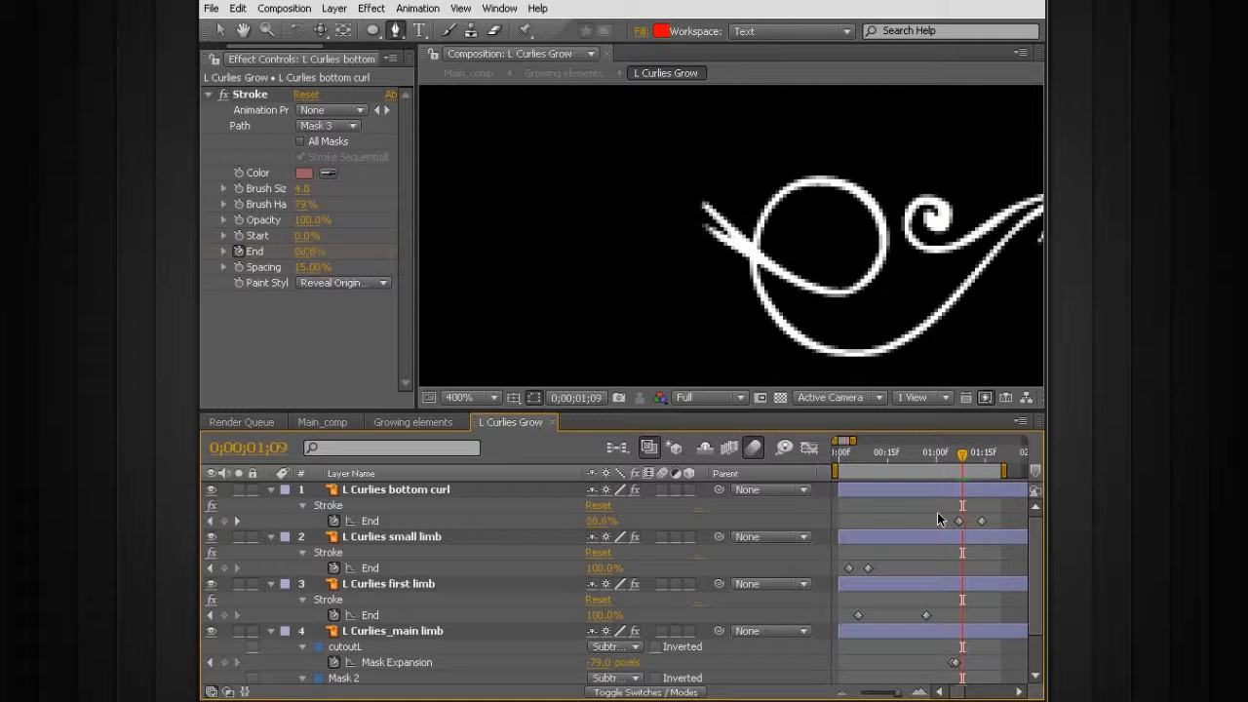
pyautogui.press('pagedown')
pyautogui.press('pagedown')
pyautogui.press('pagedown')
pyautogui.press('pagedown')
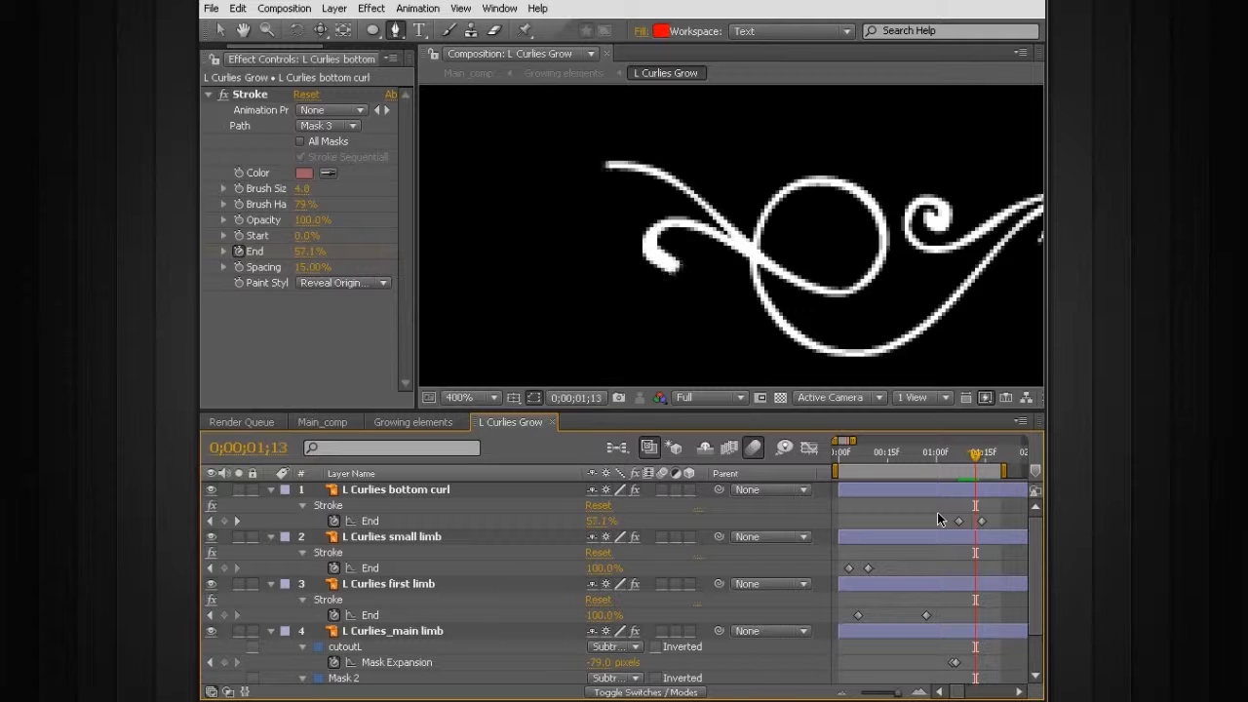
pyautogui.press('pagedown')
pyautogui.press('pagedown')
pyautogui.press('pagedown')
pyautogui.press('pagedown')
pyautogui.press('pagedown')
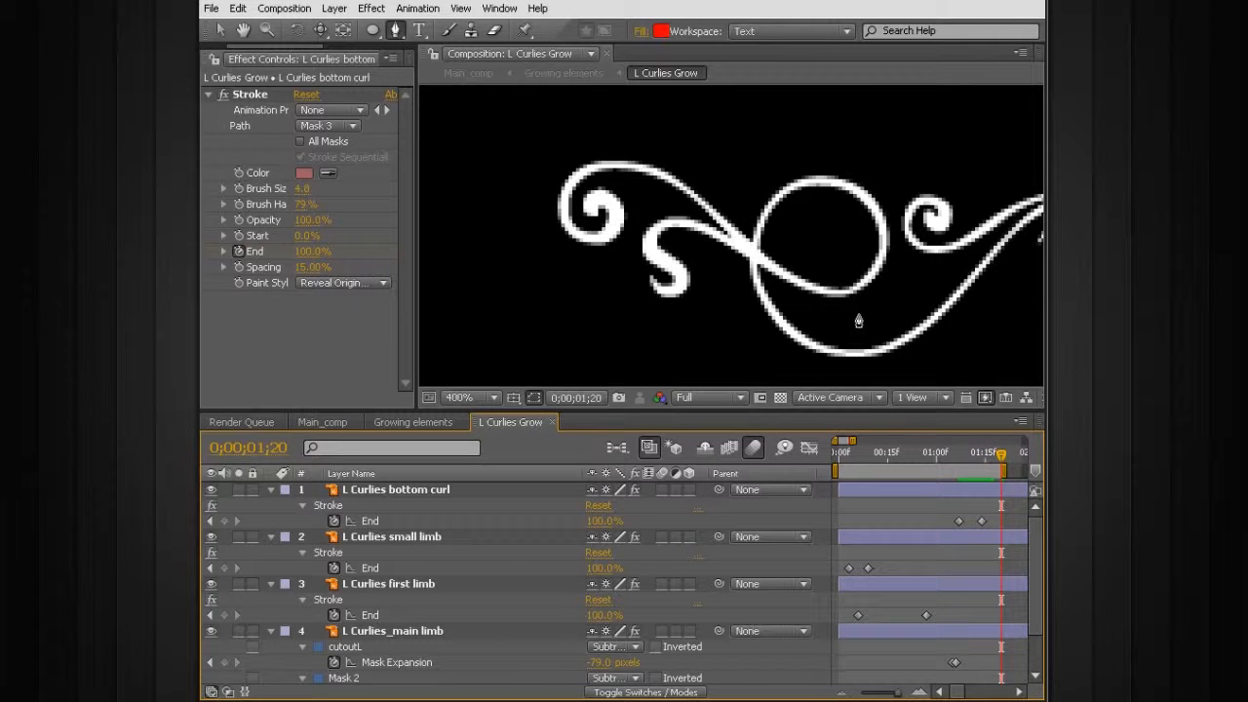
# Compare the whole flourish with the bottom curl's Stroke effect off and on, and preview the complete growth animation
pyautogui.press(',')
pyautogui.press(',')
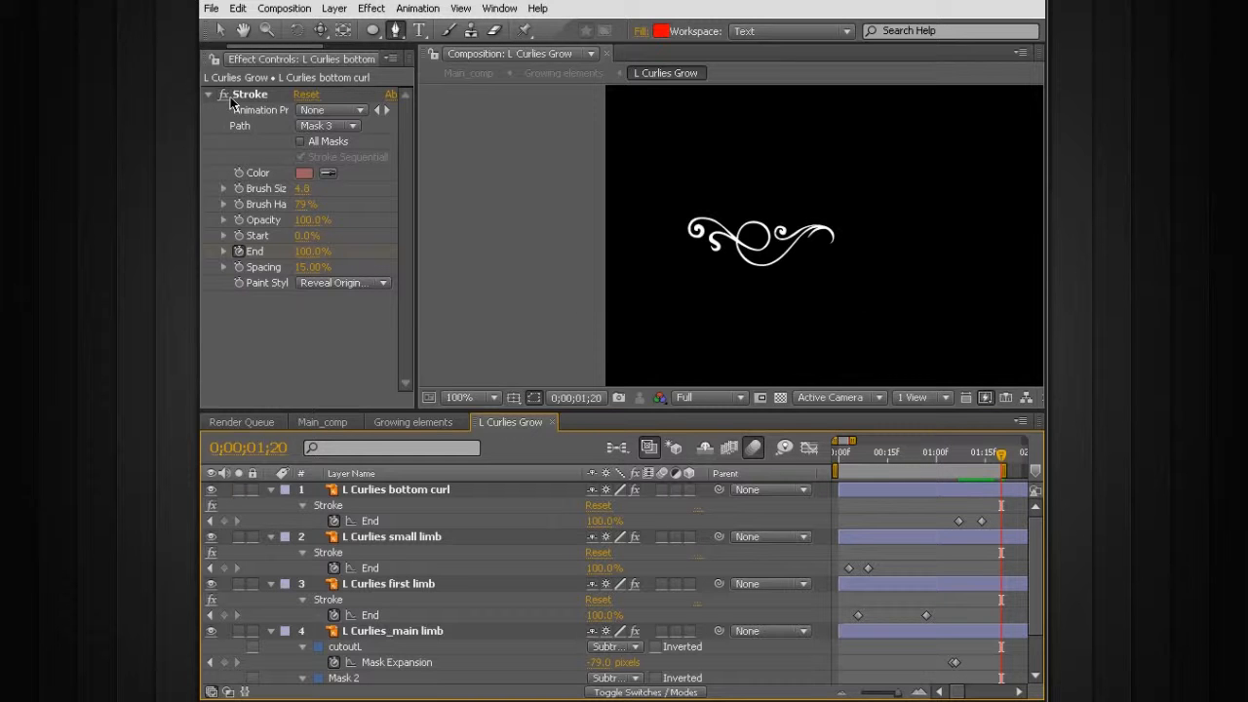
pyautogui.click(226, 101)
pyautogui.click(227, 99)
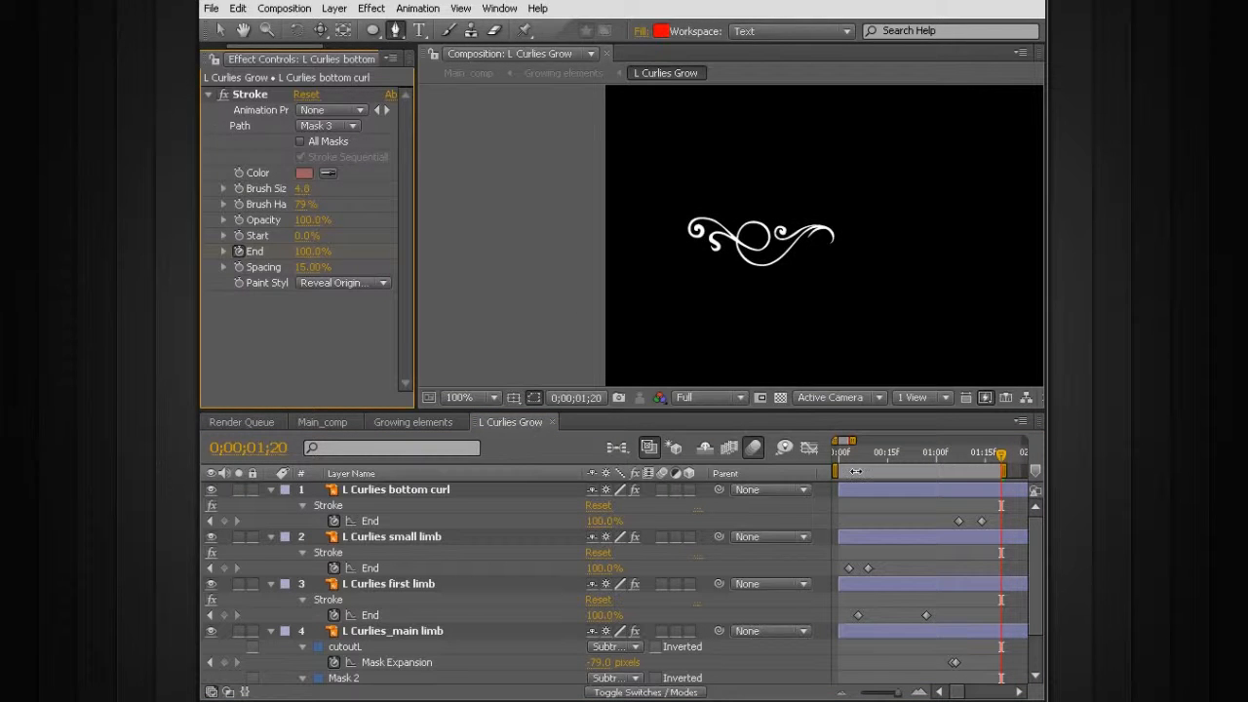
pyautogui.press('KP_0')
pyautogui.moveTo(1001, 460)
pyautogui.mouseDown()
pyautogui.moveTo(868, 455)
pyautogui.moveTo(1004, 454)
pyautogui.moveTo(957, 445)
pyautogui.moveTo(998, 454)
pyautogui.mouseUp()
# Close the L Curlies Grow composition and look over the flourishes in the Growing elements composition
pyautogui.click(552, 422)
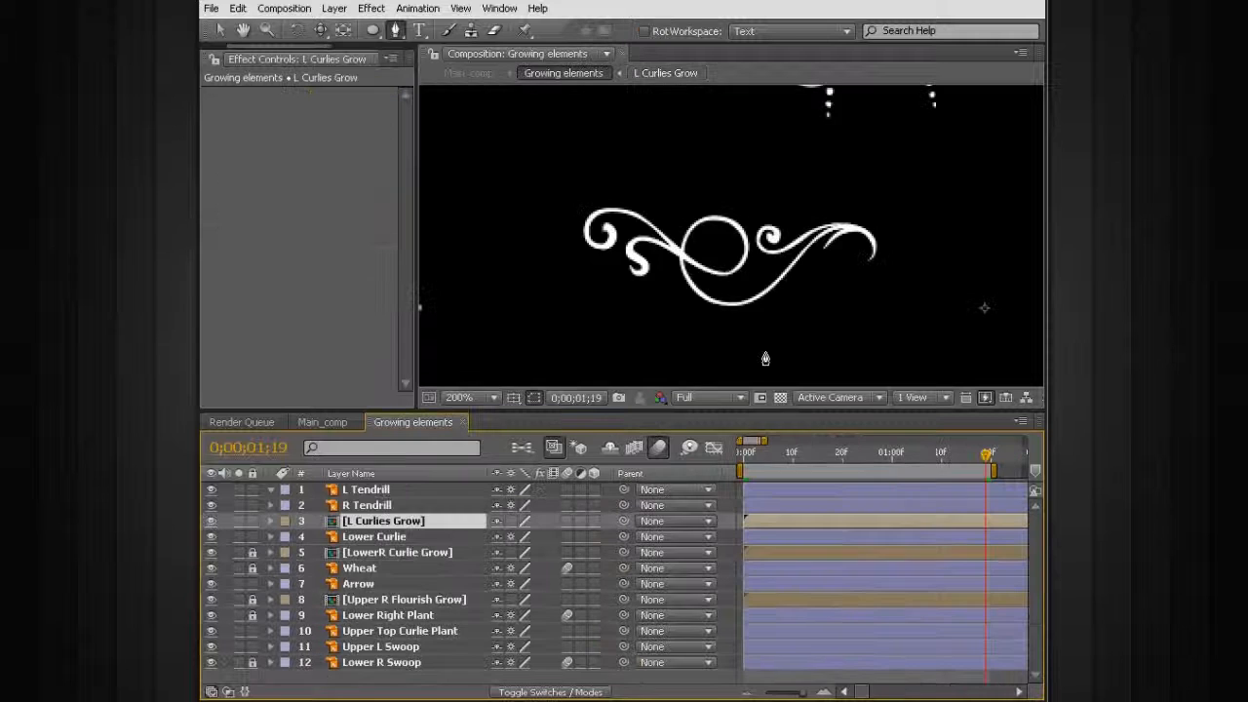
pyautogui.press('h')
pyautogui.moveTo(794, 349); pyautogui.dragTo(647, 176)
pyautogui.press('g')
pyautogui.scroll(1, 662, 189)
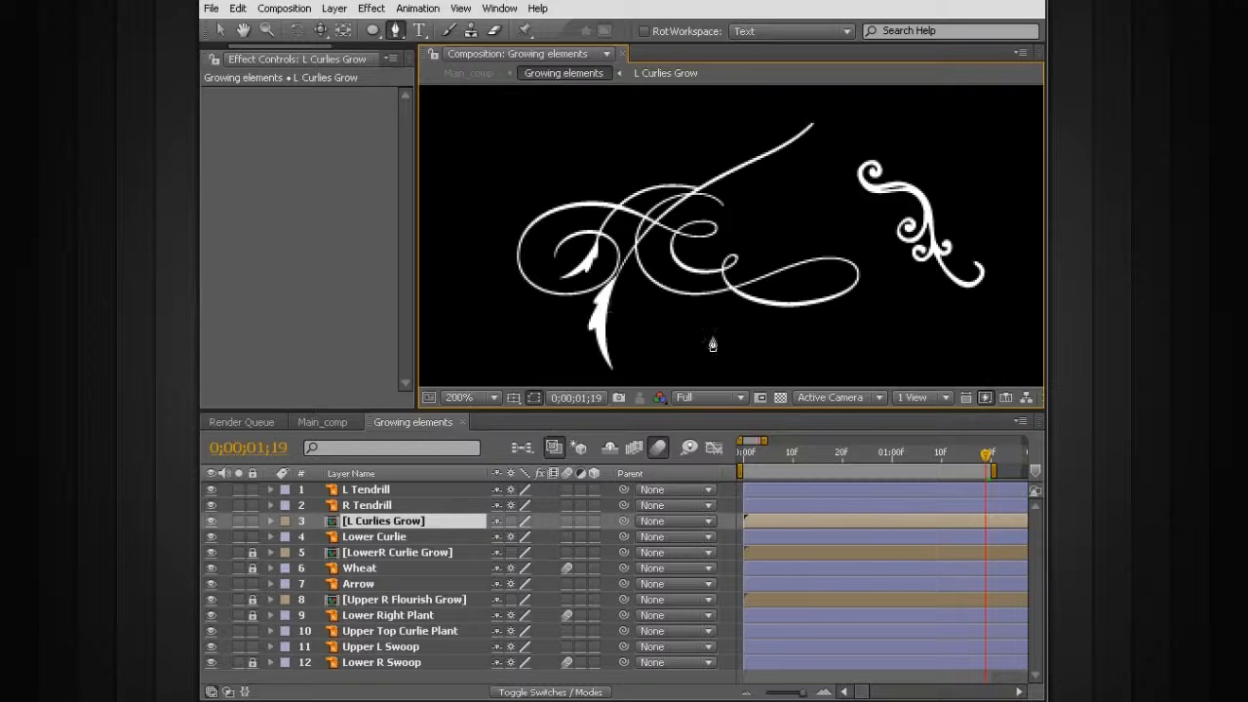
pyautogui.scroll(-2, 616, 261)
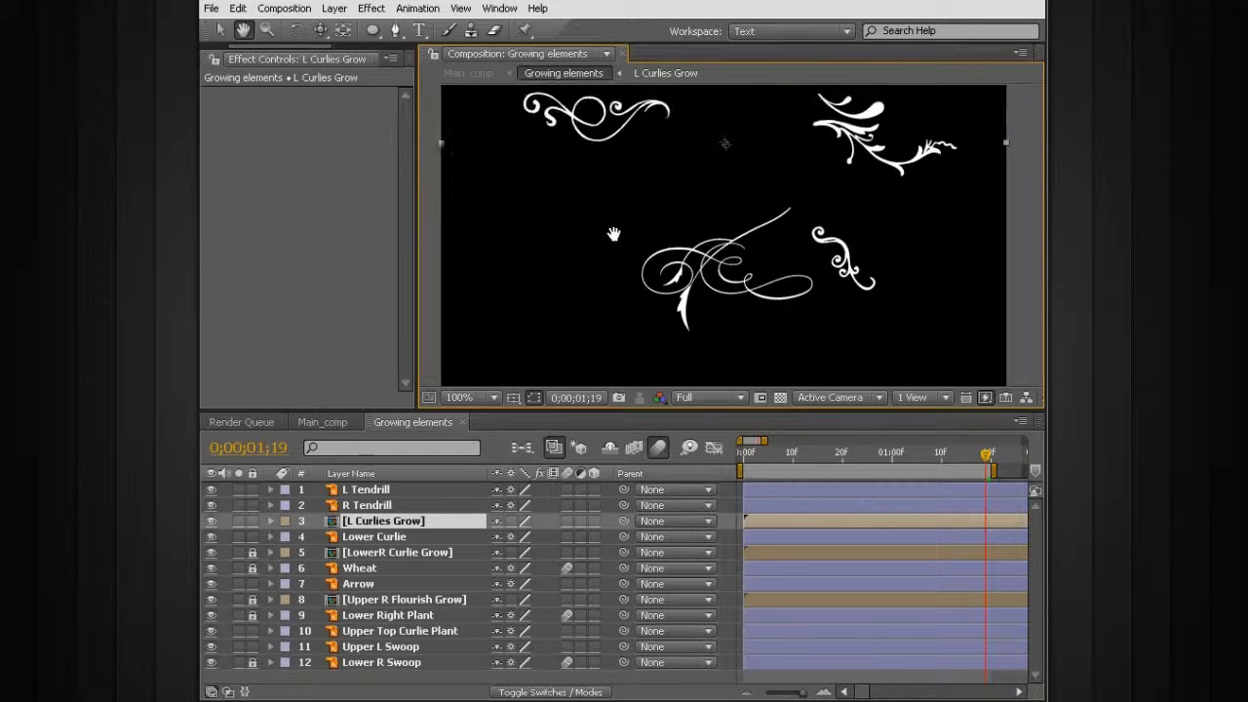